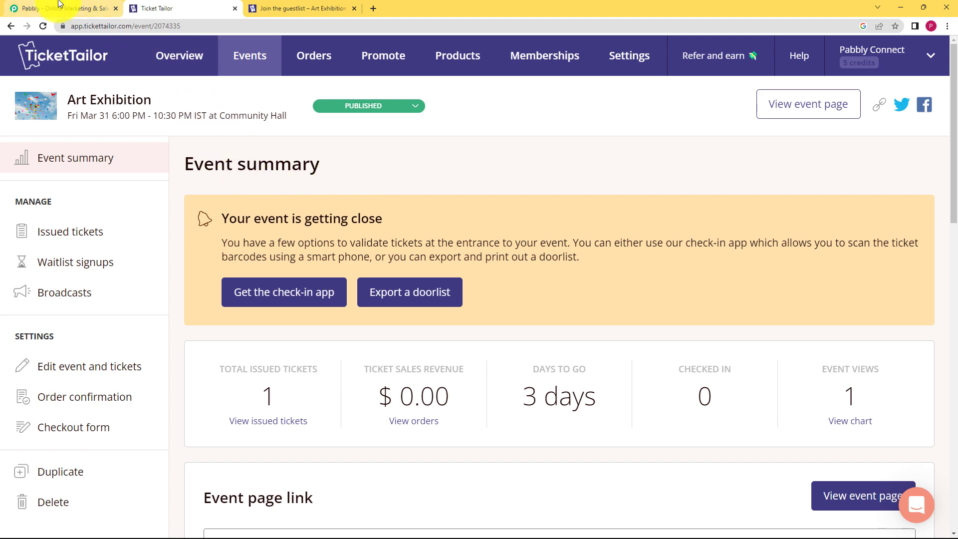
Step: Sign in to the Pabbly website with the Google account
{"action": "left_click", "coordinate": [55, 8]}
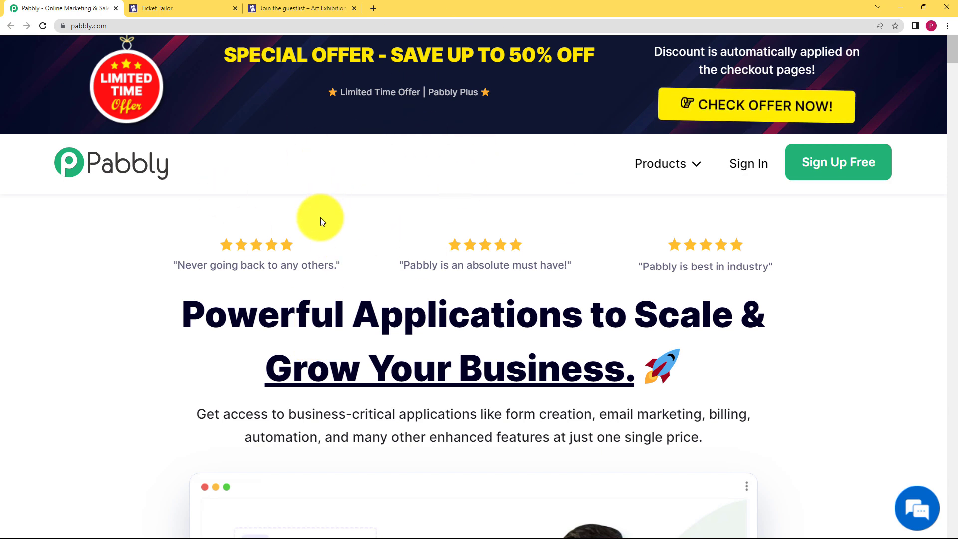
{"action": "left_click", "coordinate": [747, 169]}
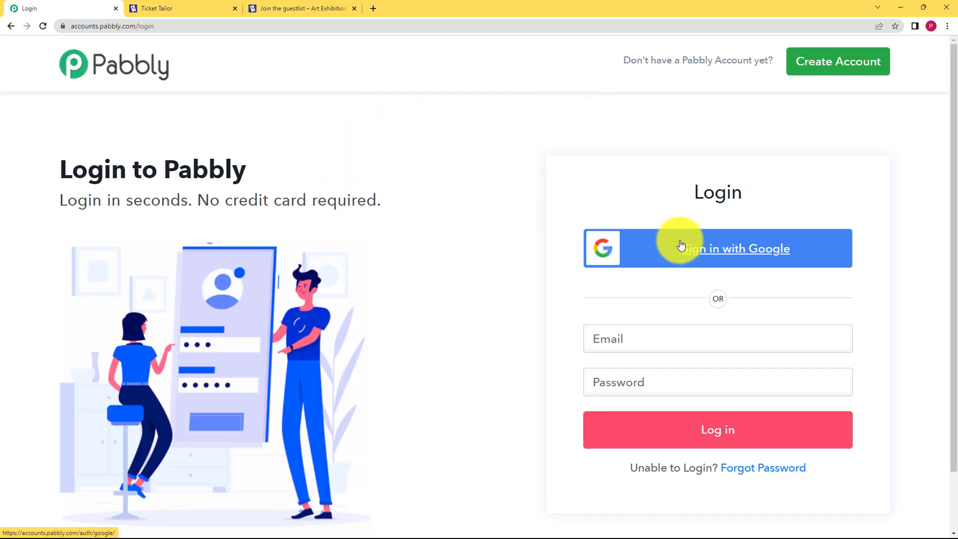
{"action": "left_click", "coordinate": [682, 246]}
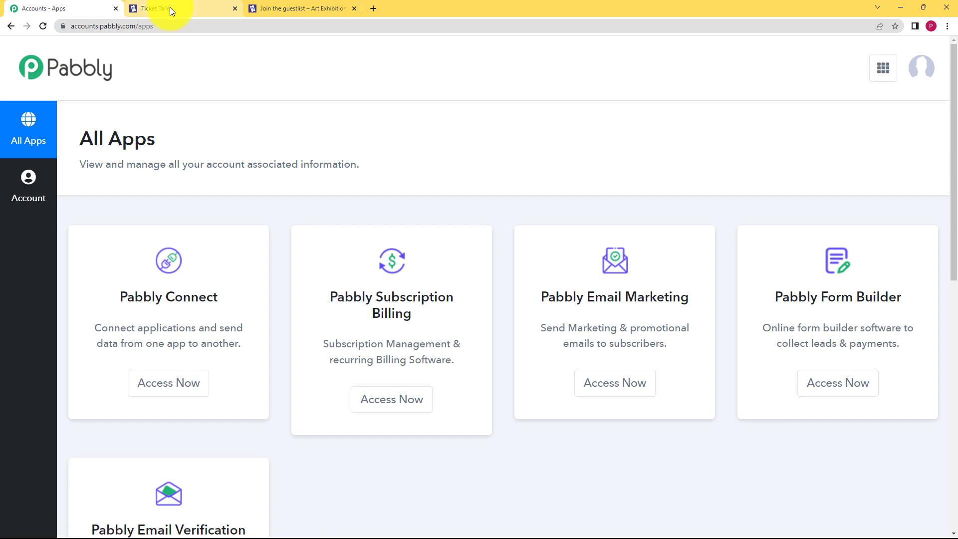
Step: Glance over the public Art Exhibition event page, then launch Pabbly Connect from the apps list
{"action": "left_click", "coordinate": [149, 15]}
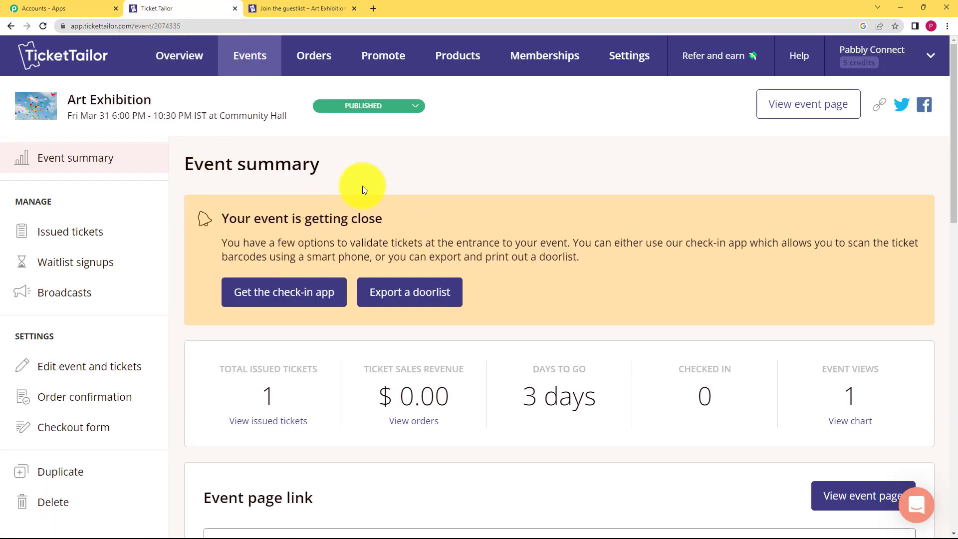
{"action": "left_click", "coordinate": [329, 7]}
{"action": "scroll", "coordinate": [337, 353], "scroll_direction": "down", "scroll_amount": 10}
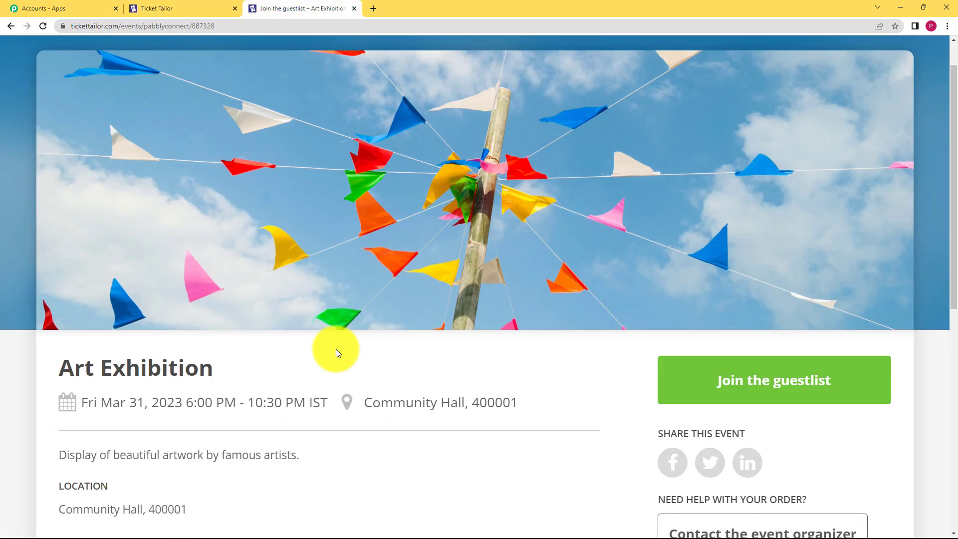
{"action": "scroll", "coordinate": [336, 353], "scroll_direction": "up", "scroll_amount": 10}
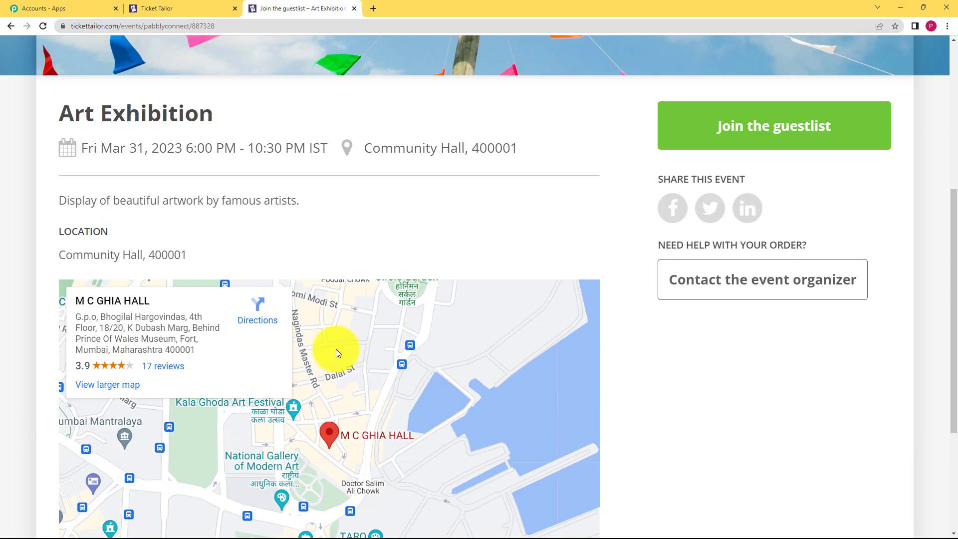
{"action": "left_click", "coordinate": [105, 5]}
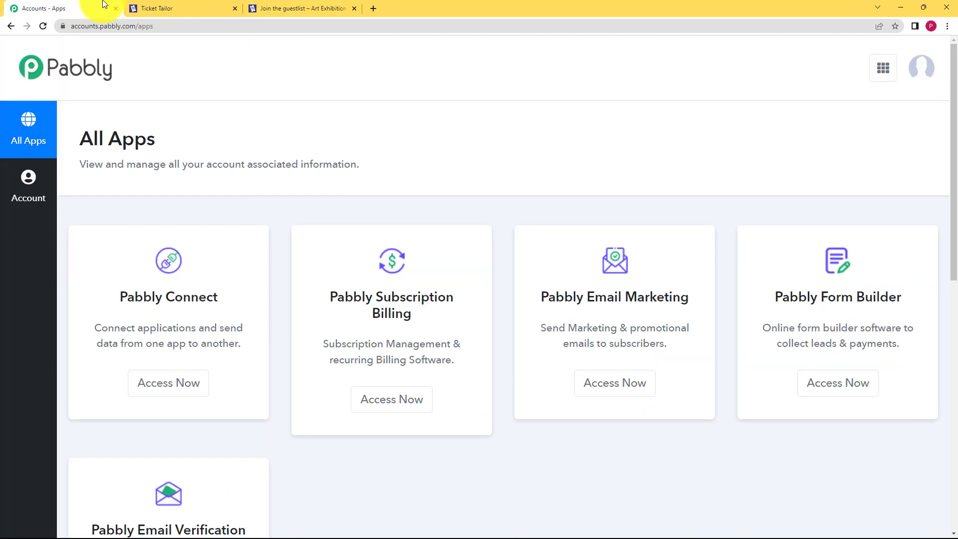
{"action": "left_click", "coordinate": [156, 383]}
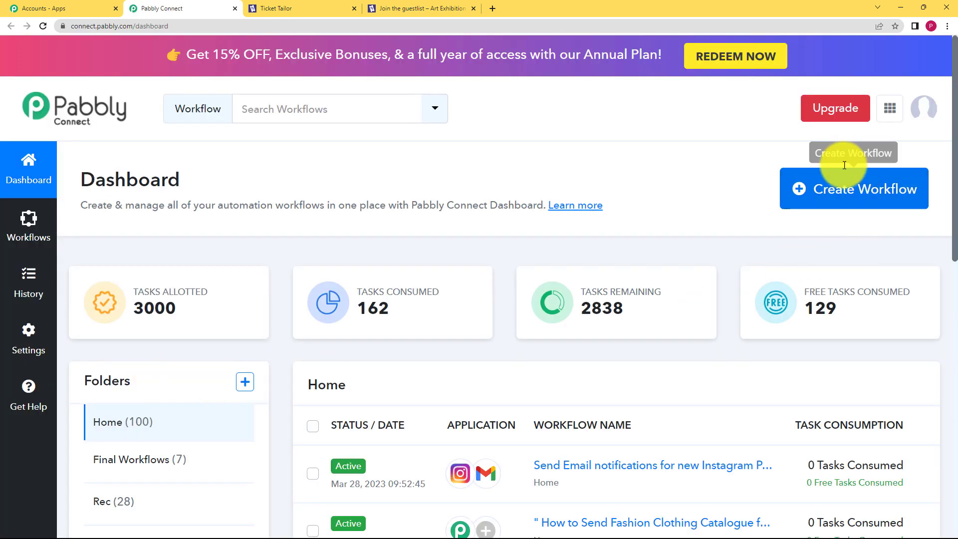
Step: Create a workflow named 'Send email to customers 4 days before the event' and collapse its trigger card
{"action": "left_click", "coordinate": [851, 193]}
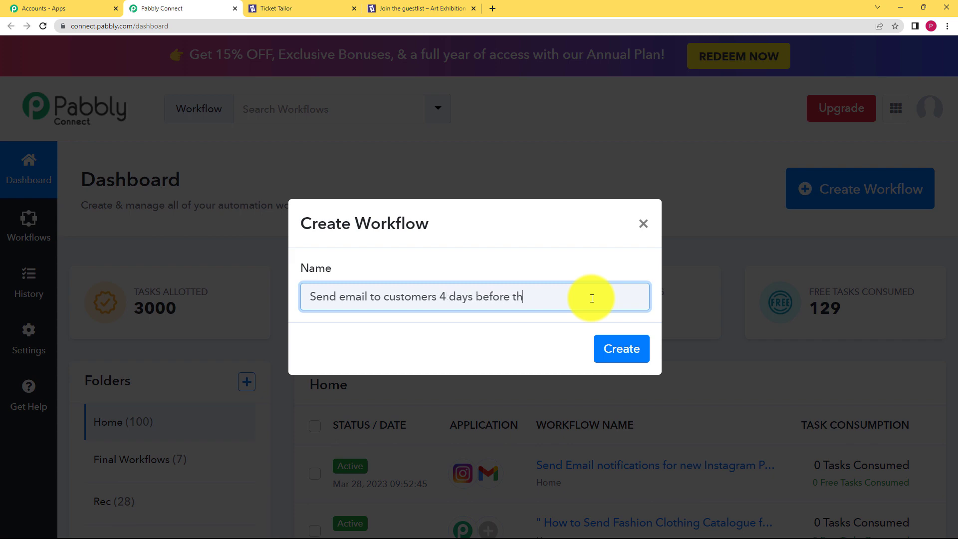
{"action": "type", "text": "e event"}
{"action": "left_click", "coordinate": [613, 349]}
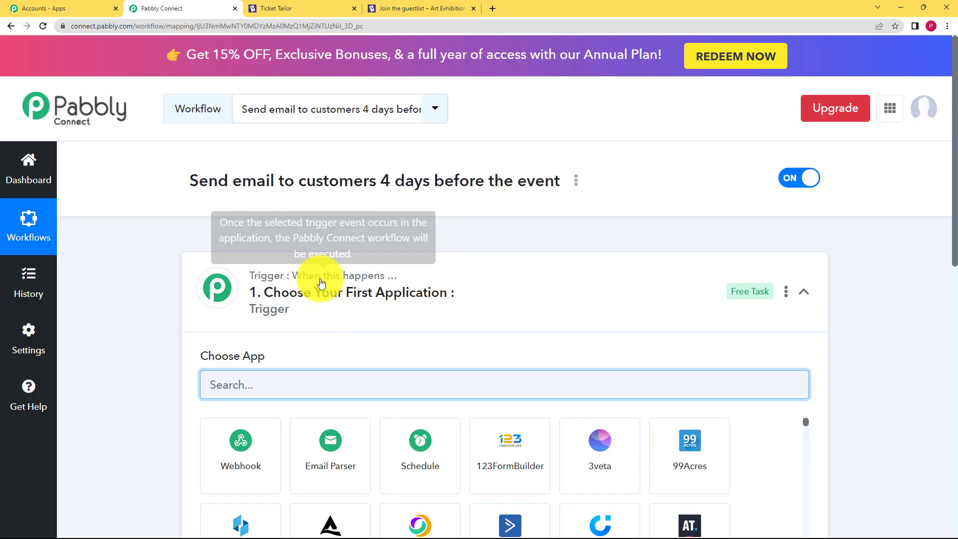
{"action": "left_click", "coordinate": [322, 281]}
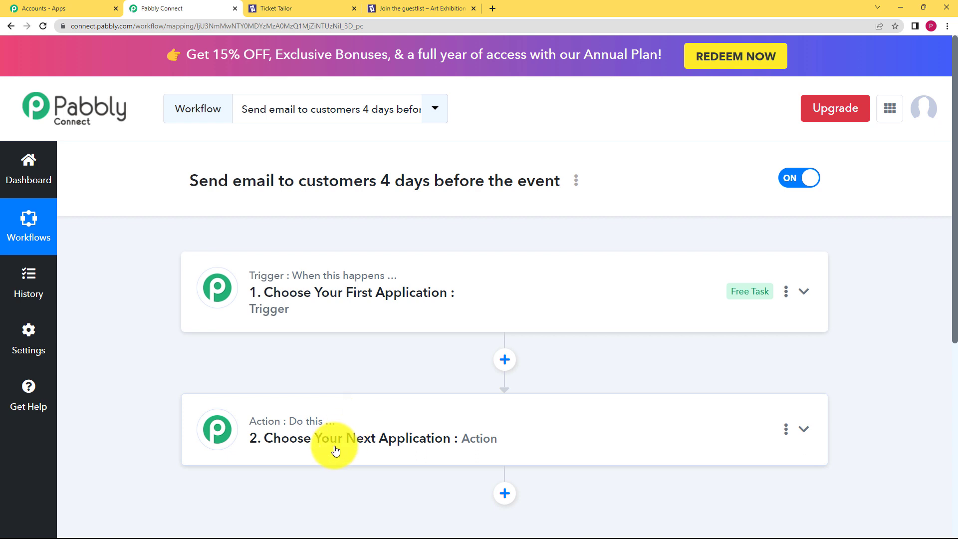
Step: Set the trigger app to Ticket Tailor with the New Ticket Order event, revealing its webhook URL
{"action": "left_click", "coordinate": [380, 283]}
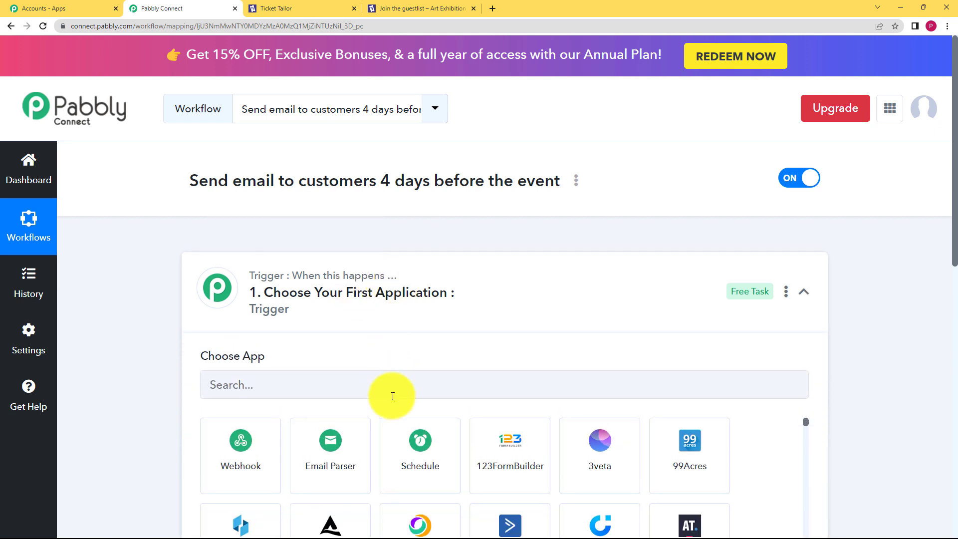
{"action": "left_click", "coordinate": [393, 391]}
{"action": "type", "text": "tick"}
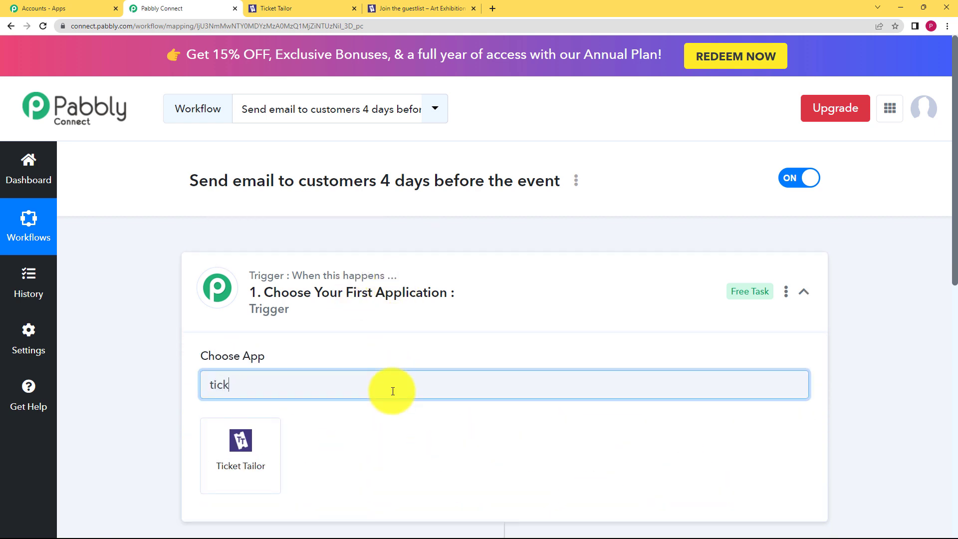
{"action": "left_click", "coordinate": [235, 447]}
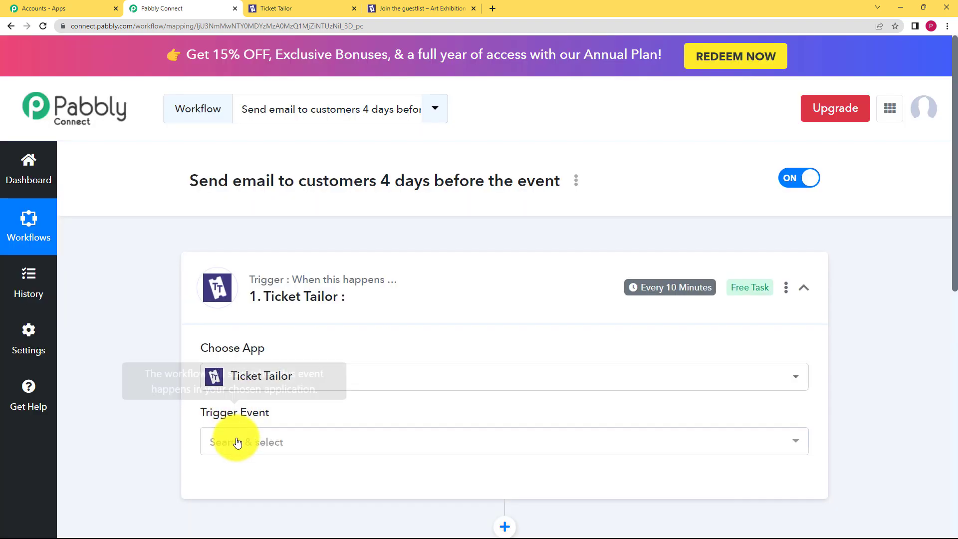
{"action": "left_click", "coordinate": [235, 443]}
{"action": "left_click", "coordinate": [259, 398]}
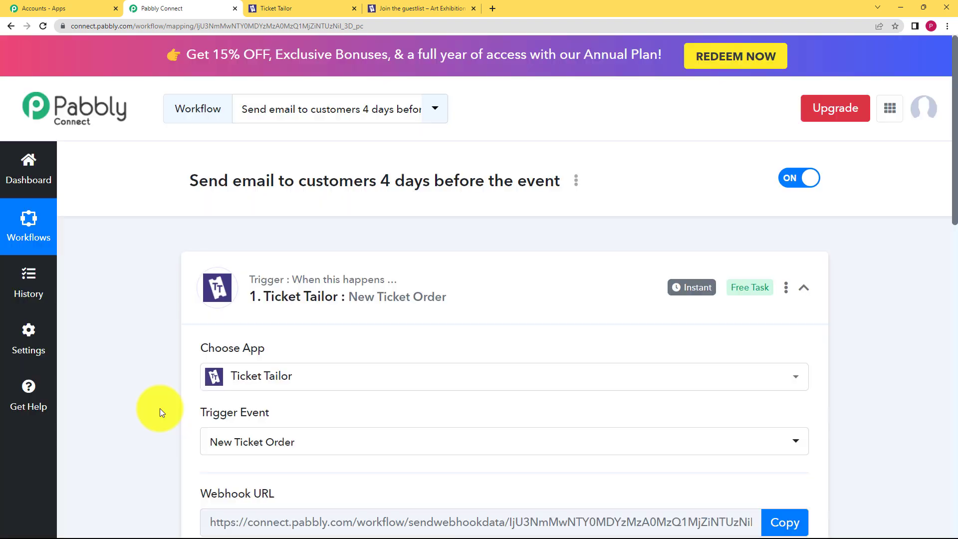
{"action": "scroll", "coordinate": [181, 400], "scroll_direction": "down", "scroll_amount": 3}
{"action": "left_click_drag", "start_coordinate": [288, 353], "coordinate": [181, 355]}
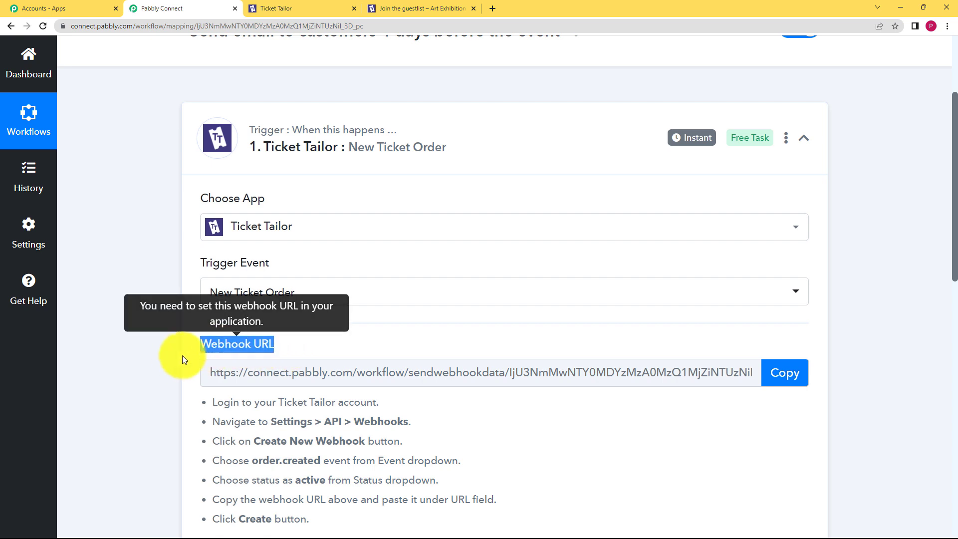
{"action": "left_click", "coordinate": [175, 361]}
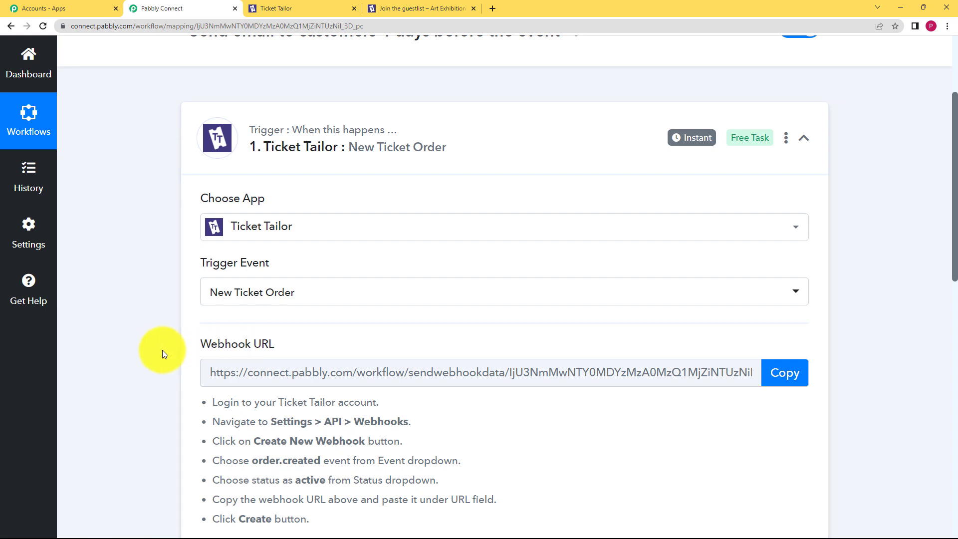
{"action": "scroll", "coordinate": [177, 361], "scroll_direction": "down", "scroll_amount": 2}
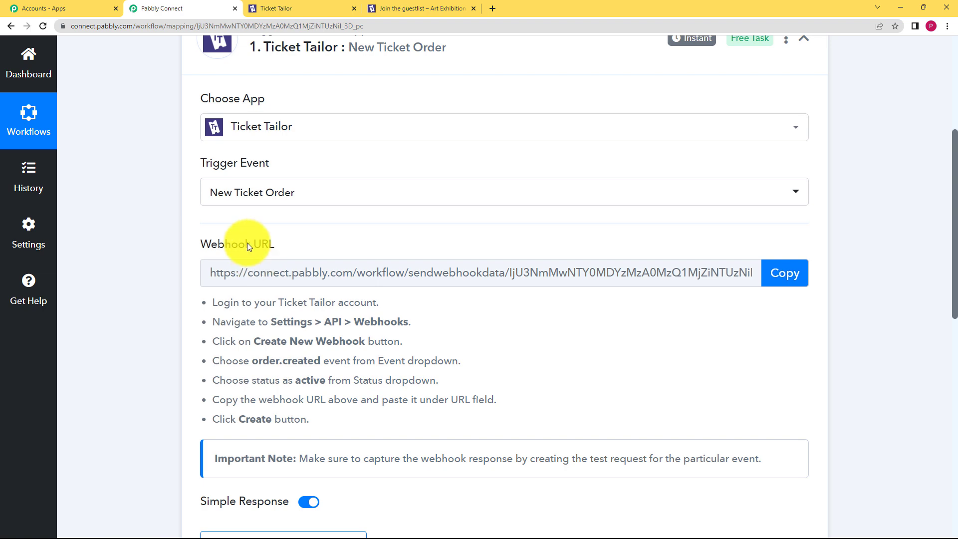
{"action": "scroll", "coordinate": [243, 384], "scroll_direction": "down", "scroll_amount": 4}
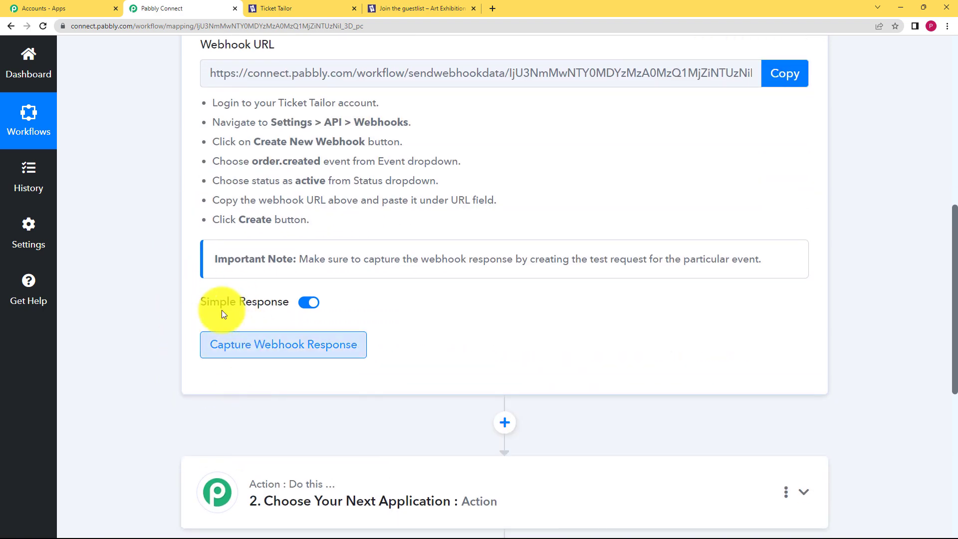
{"action": "scroll", "coordinate": [365, 302], "scroll_direction": "up", "scroll_amount": 4}
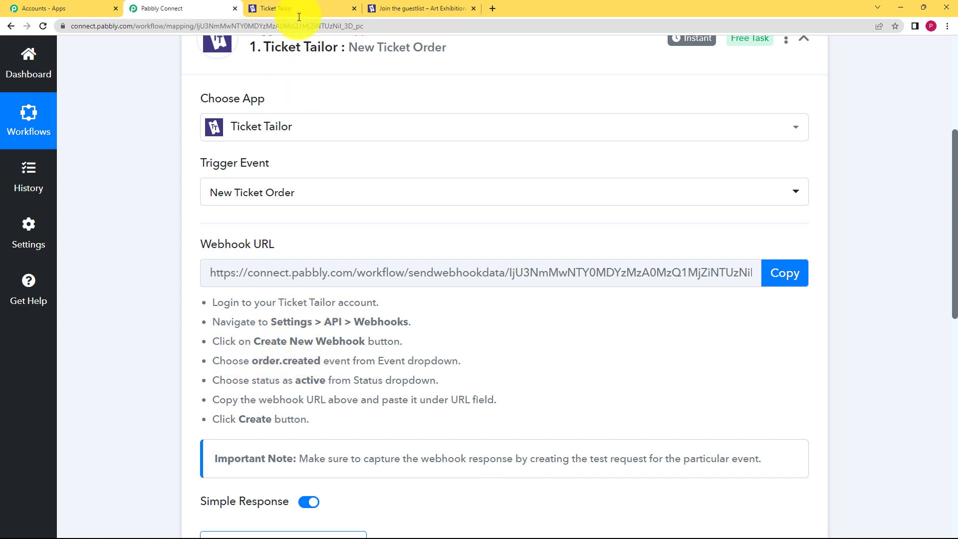
Step: Open the Ticket Tailor box office API settings and show the existing webhooks
{"action": "left_click", "coordinate": [276, 8]}
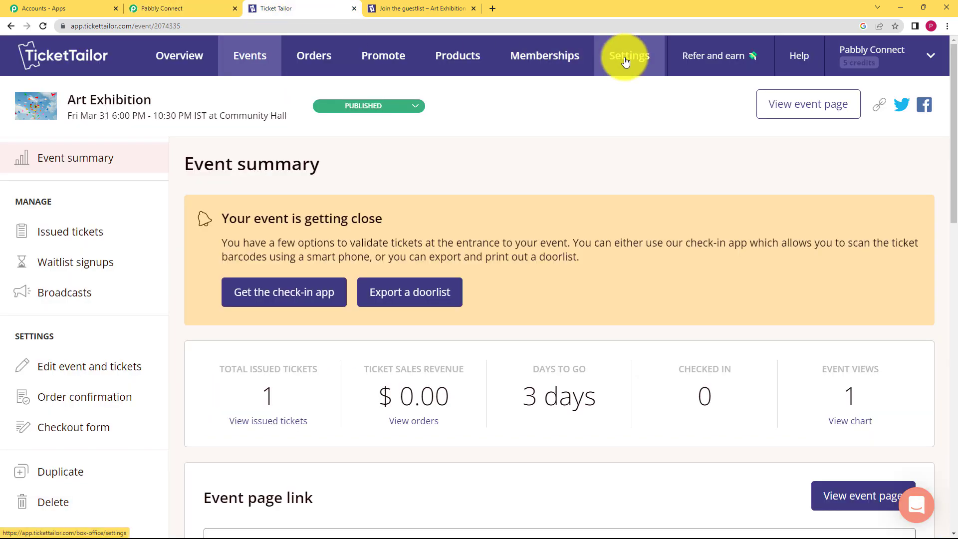
{"action": "left_click", "coordinate": [626, 60]}
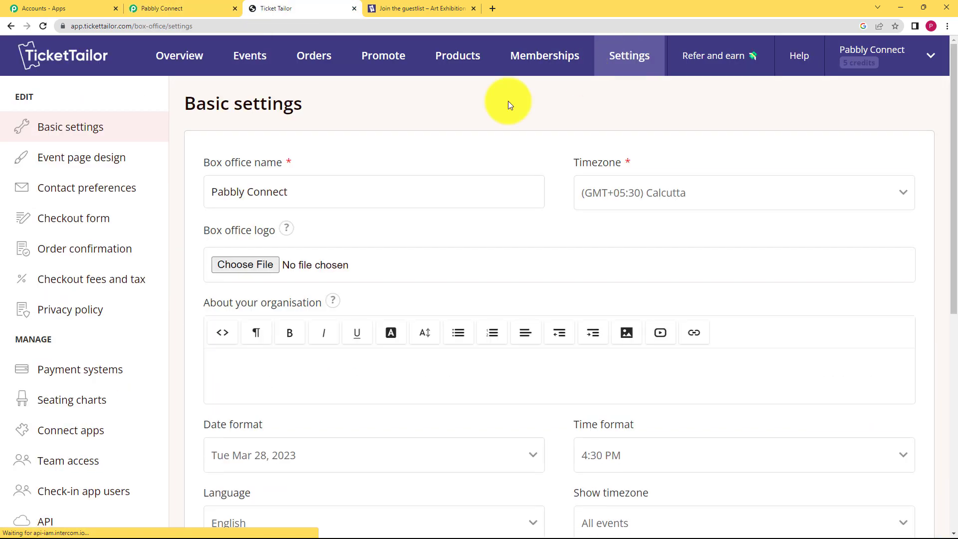
{"action": "scroll", "coordinate": [64, 417], "scroll_direction": "down", "scroll_amount": 3}
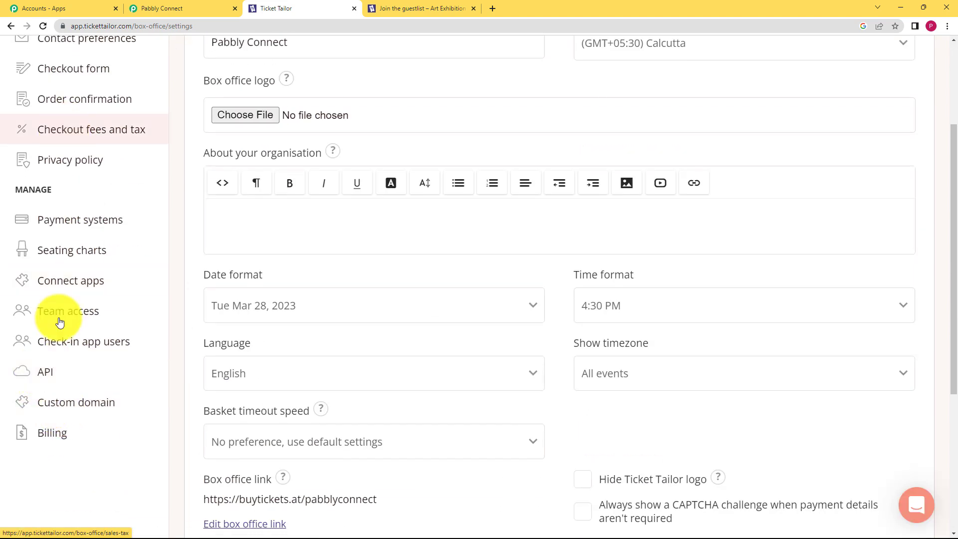
{"action": "left_click", "coordinate": [48, 384]}
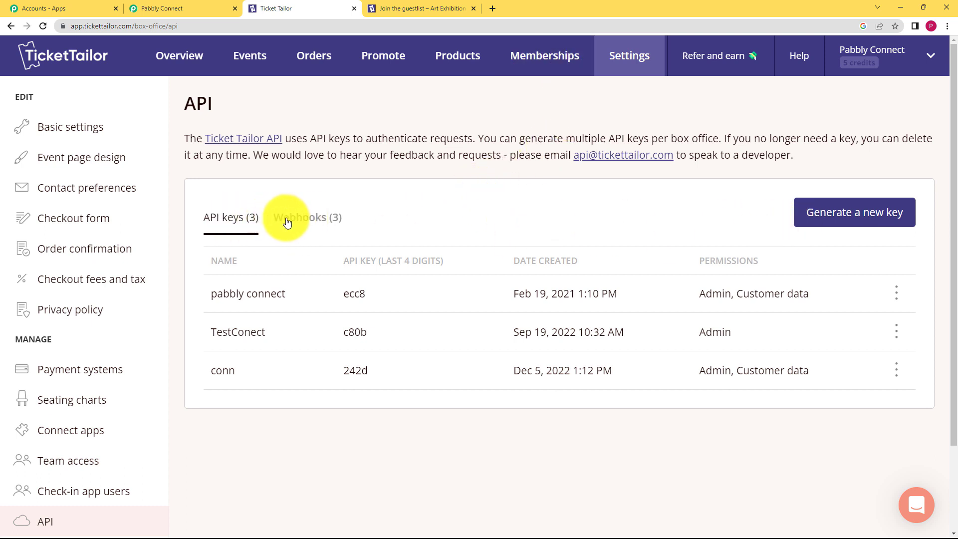
{"action": "left_click", "coordinate": [289, 219]}
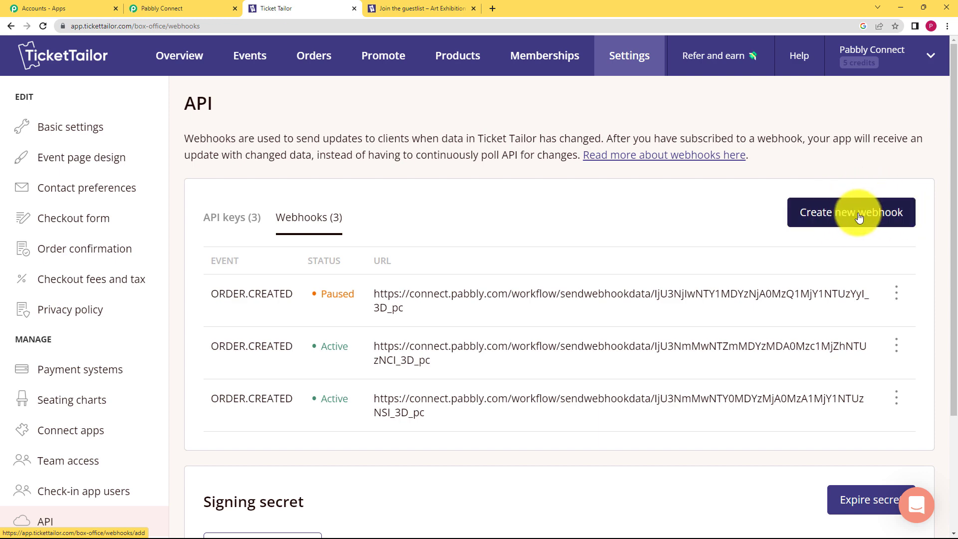
Step: Add an order.created webhook whose URL is the copied Pabbly Connect trigger webhook URL
{"action": "left_click", "coordinate": [859, 218]}
{"action": "left_click", "coordinate": [439, 198]}
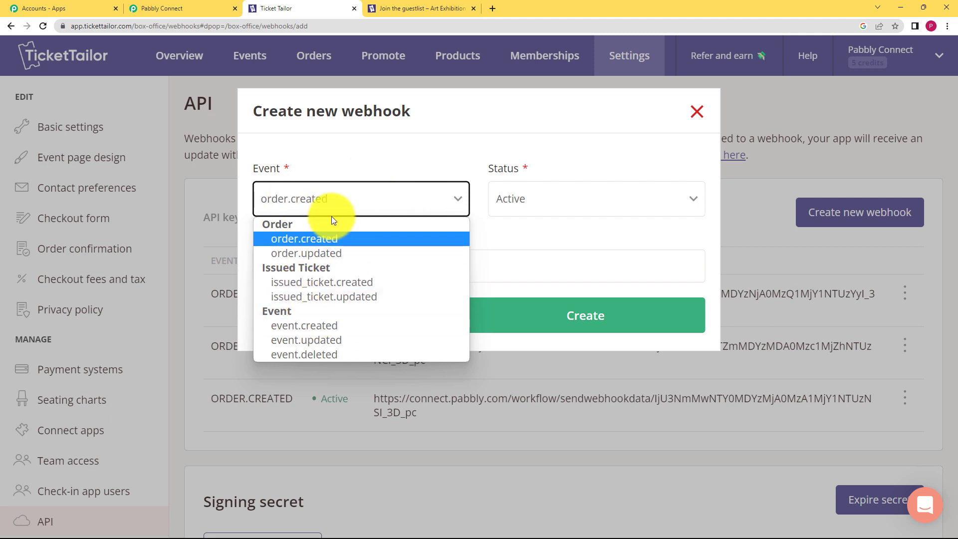
{"action": "left_click", "coordinate": [335, 244]}
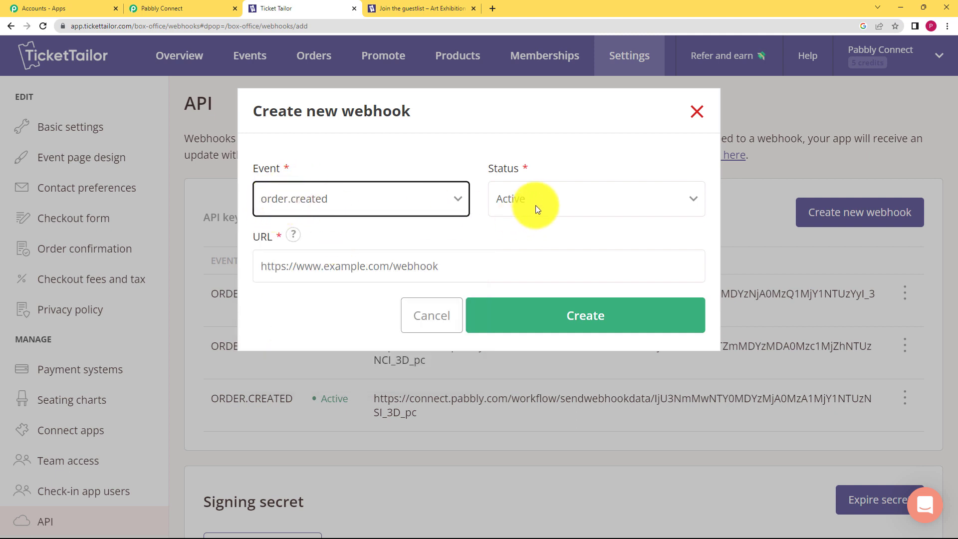
{"action": "left_click", "coordinate": [417, 255]}
{"action": "left_click", "coordinate": [208, 5]}
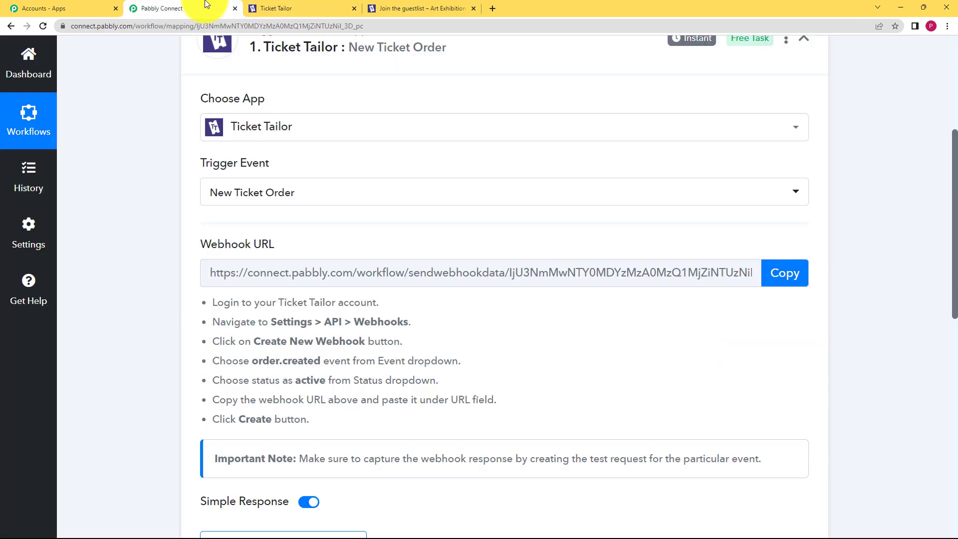
{"action": "left_click", "coordinate": [780, 277]}
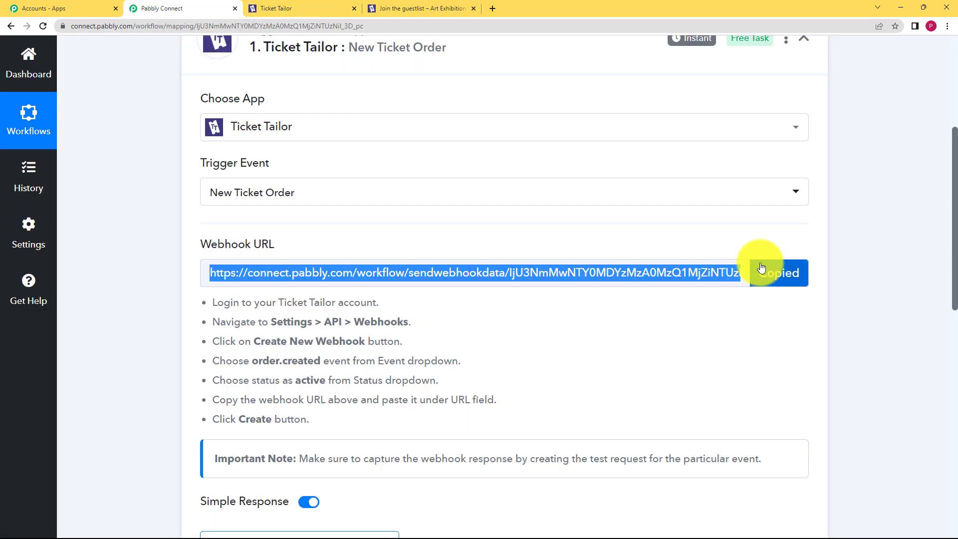
{"action": "left_click", "coordinate": [300, 8]}
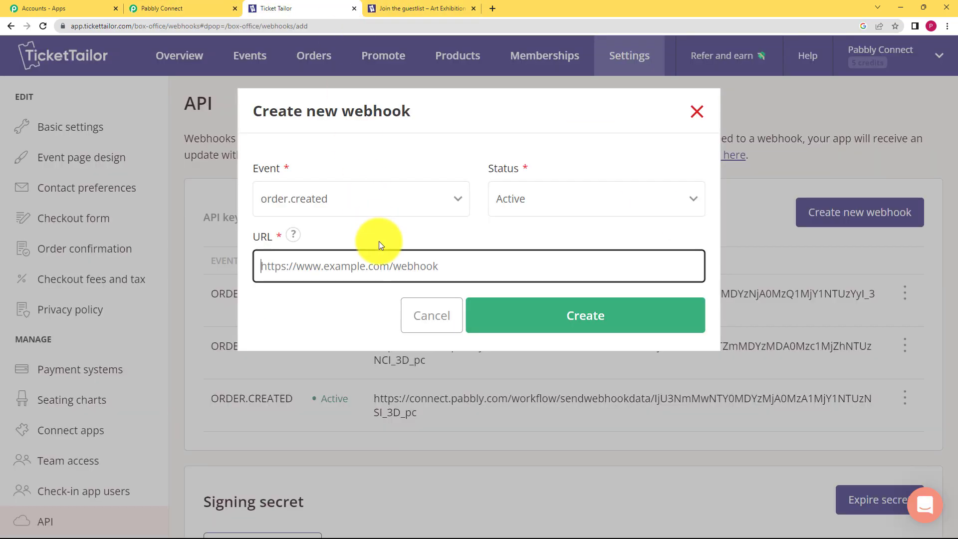
{"action": "right_click", "coordinate": [382, 261]}
{"action": "left_click", "coordinate": [412, 342]}
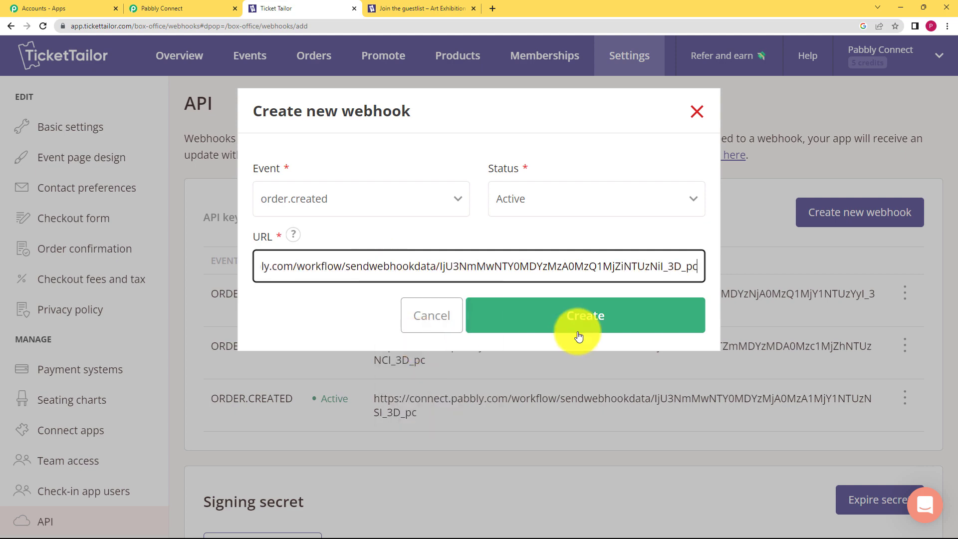
{"action": "left_click", "coordinate": [573, 316]}
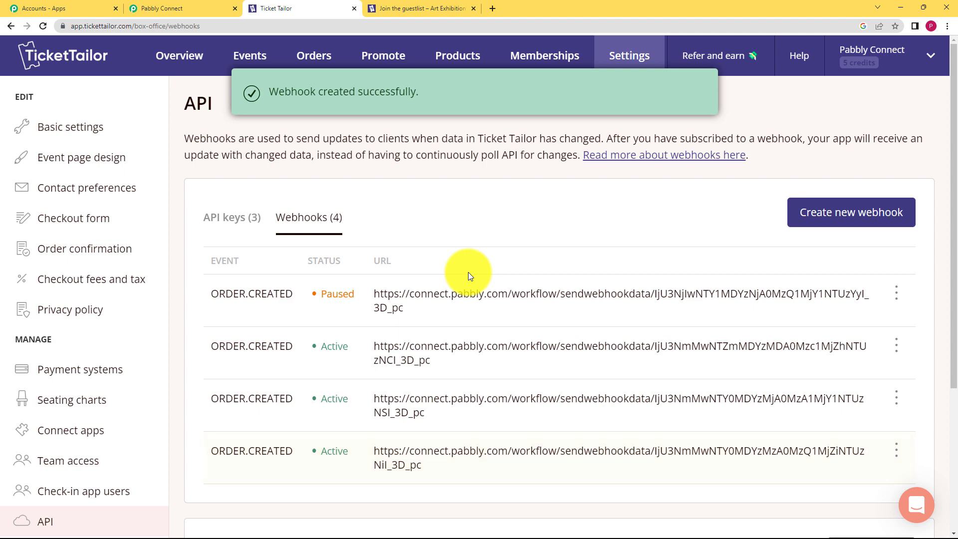
{"action": "scroll", "coordinate": [440, 274], "scroll_direction": "down", "scroll_amount": 2}
{"action": "scroll", "coordinate": [396, 207], "scroll_direction": "up", "scroll_amount": 2}
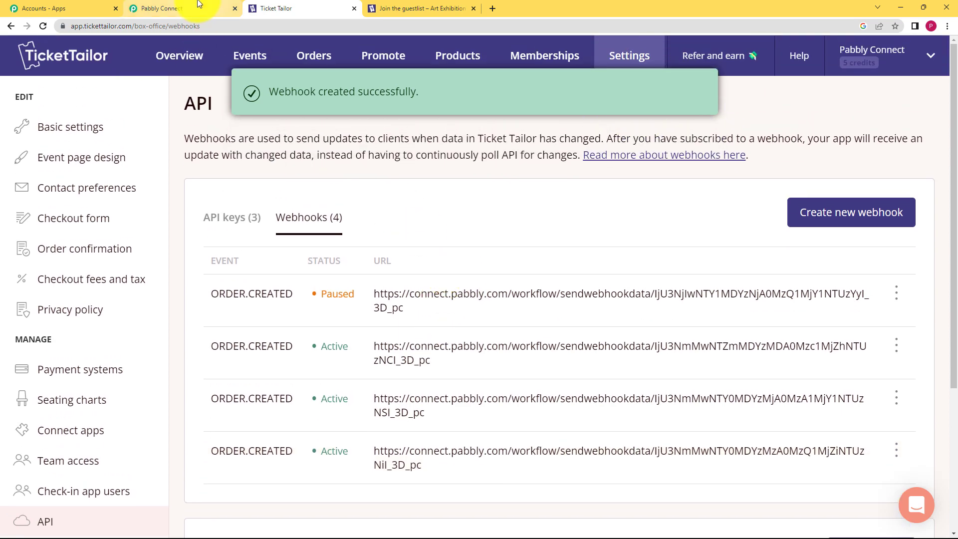
Step: Confirm the Pabbly trigger is awaiting a webhook response, then bring up the Art Exhibition event page
{"action": "left_click", "coordinate": [164, 8]}
{"action": "scroll", "coordinate": [169, 224], "scroll_direction": "down", "scroll_amount": 3}
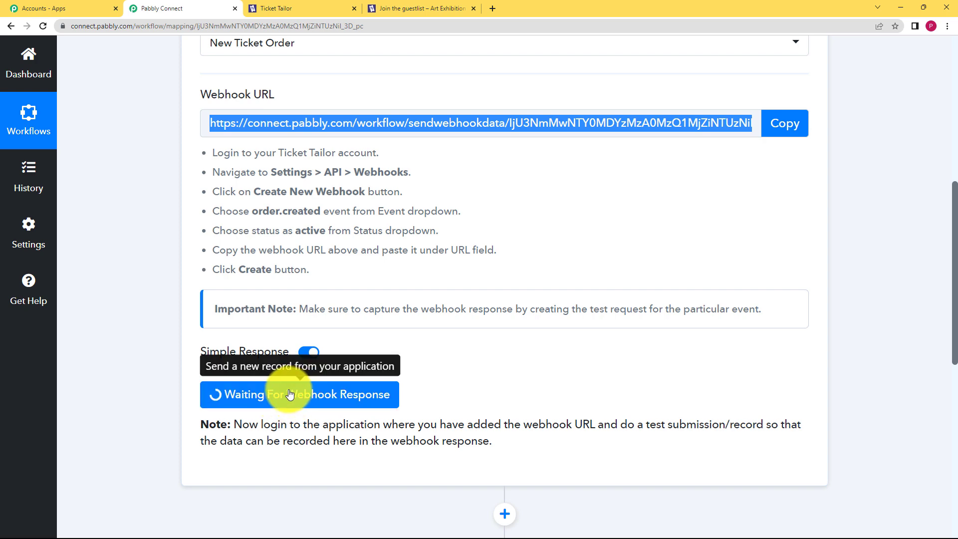
{"action": "left_click", "coordinate": [422, 8]}
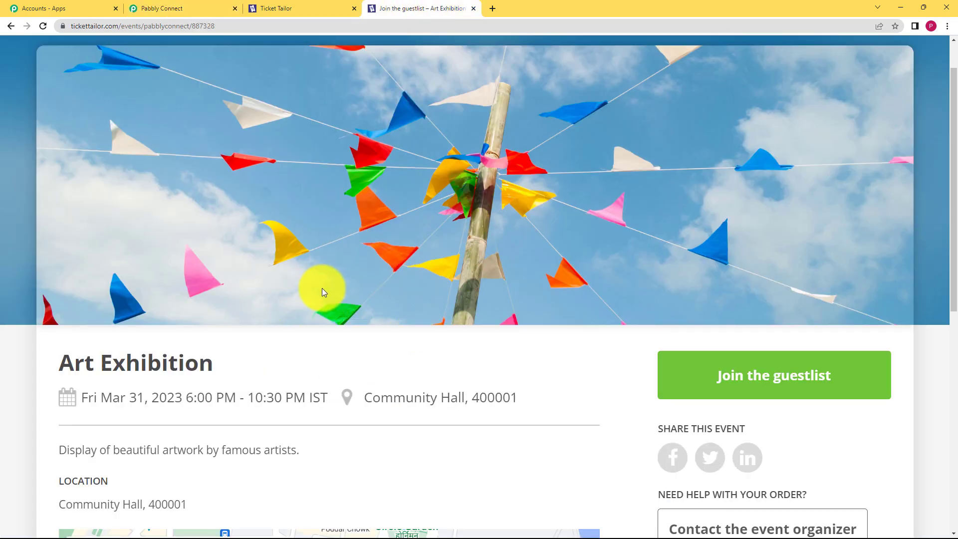
Step: Join the Art Exhibition guestlist with one General Admission ticket and continue to buyer details
{"action": "left_click", "coordinate": [809, 389]}
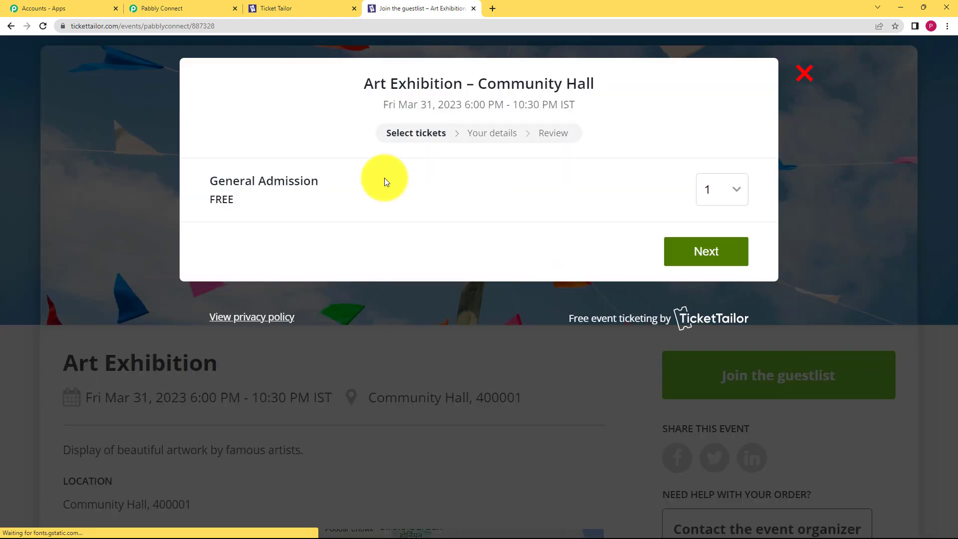
{"action": "left_click", "coordinate": [735, 196]}
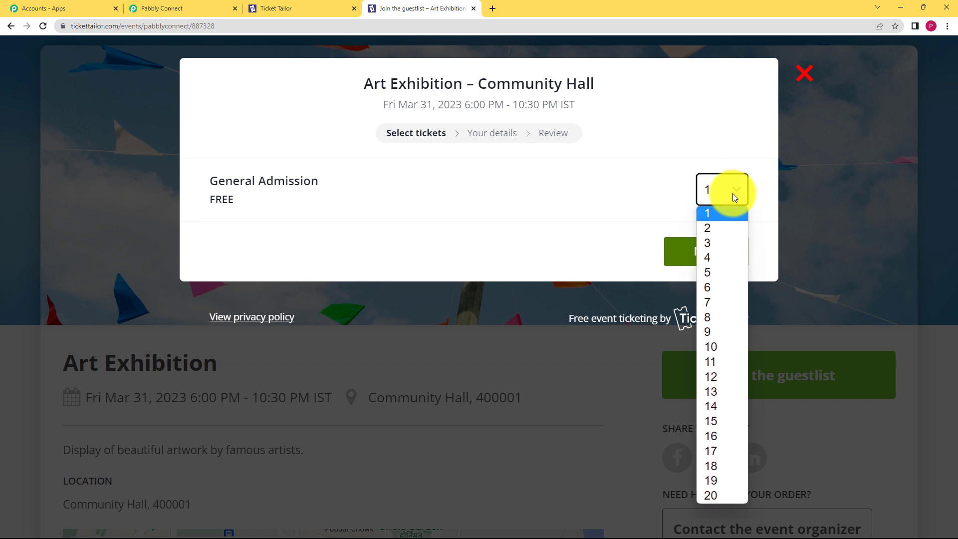
{"action": "left_click", "coordinate": [723, 189]}
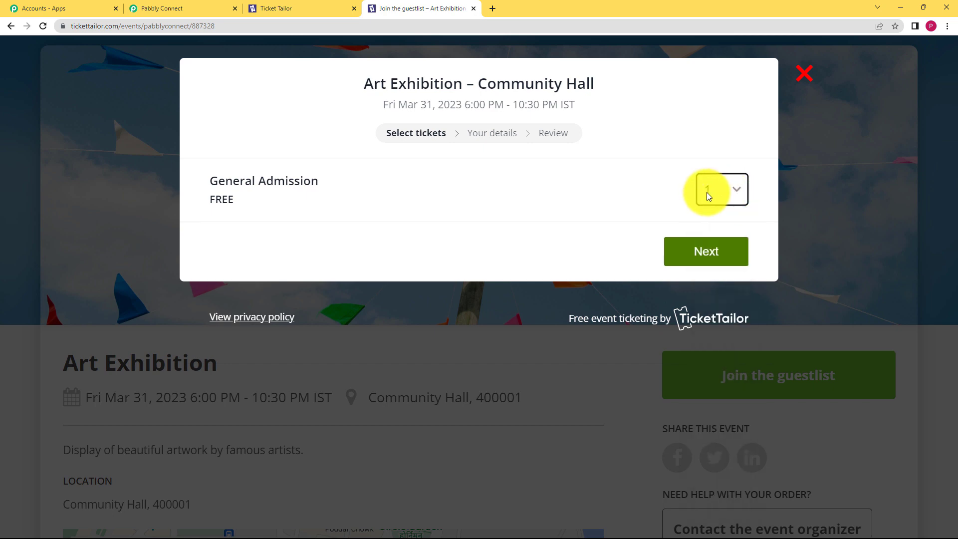
{"action": "left_click", "coordinate": [713, 251]}
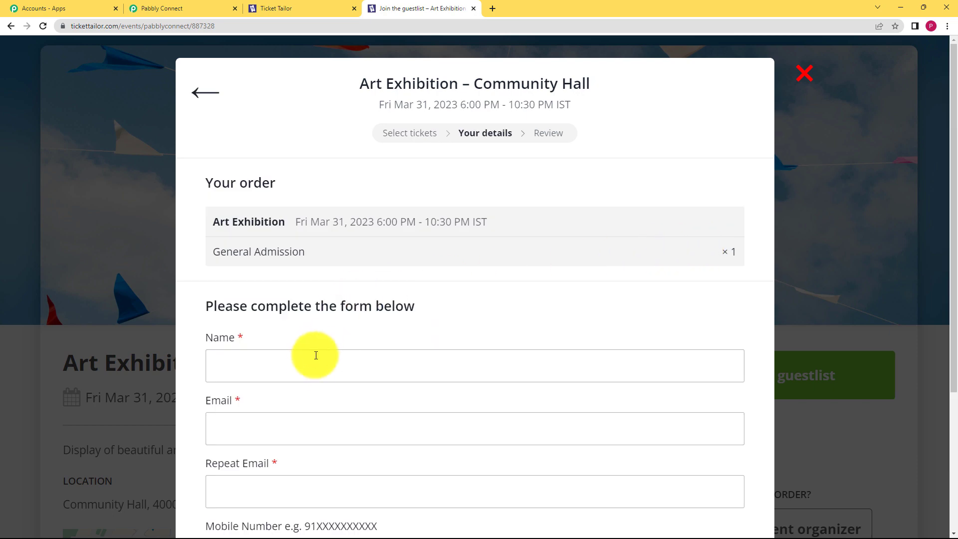
Step: Fill in the test buyer's name, e-mail, repeated e-mail and mobile number, complete the order, and close the confirmation
{"action": "left_click", "coordinate": [312, 362]}
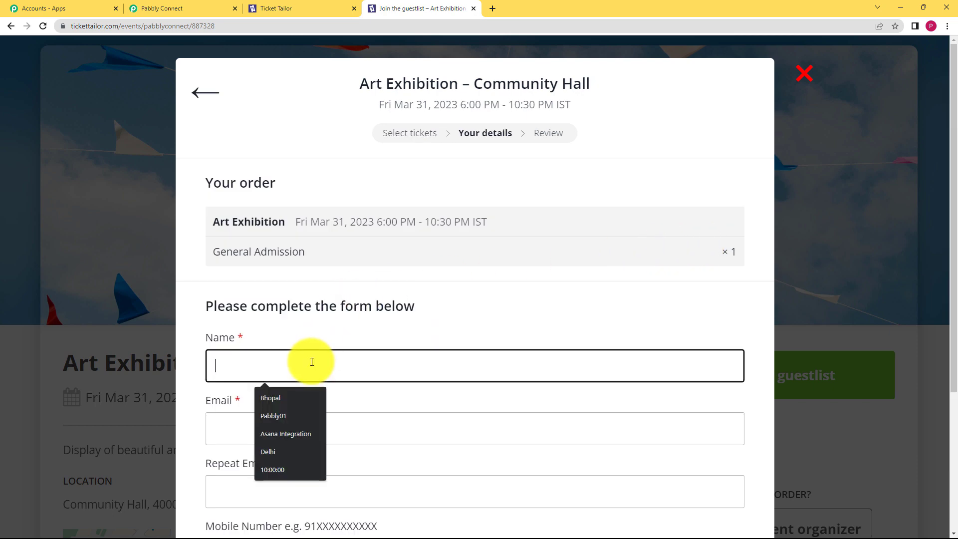
{"action": "type", "text": "Test Visitor"}
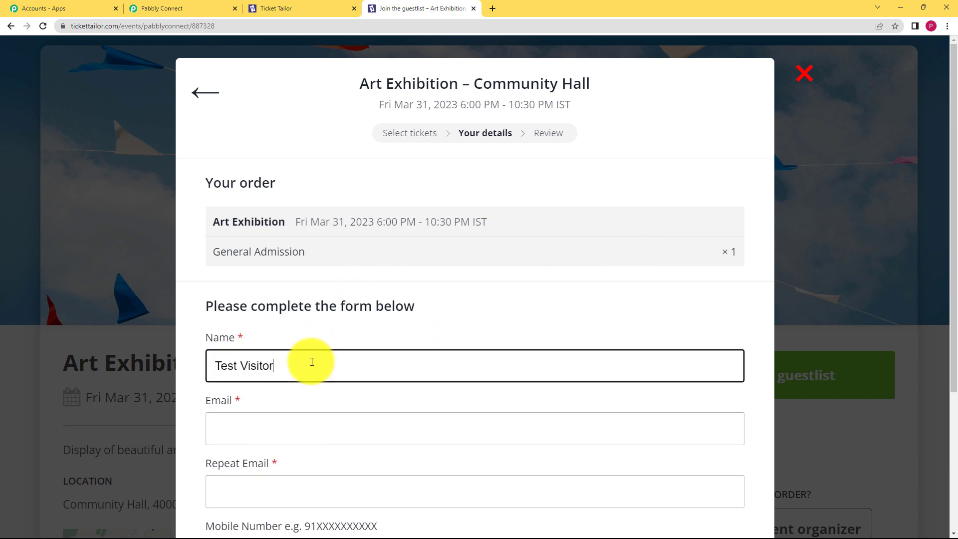
{"action": "left_click", "coordinate": [319, 435]}
{"action": "left_click", "coordinate": [285, 499]}
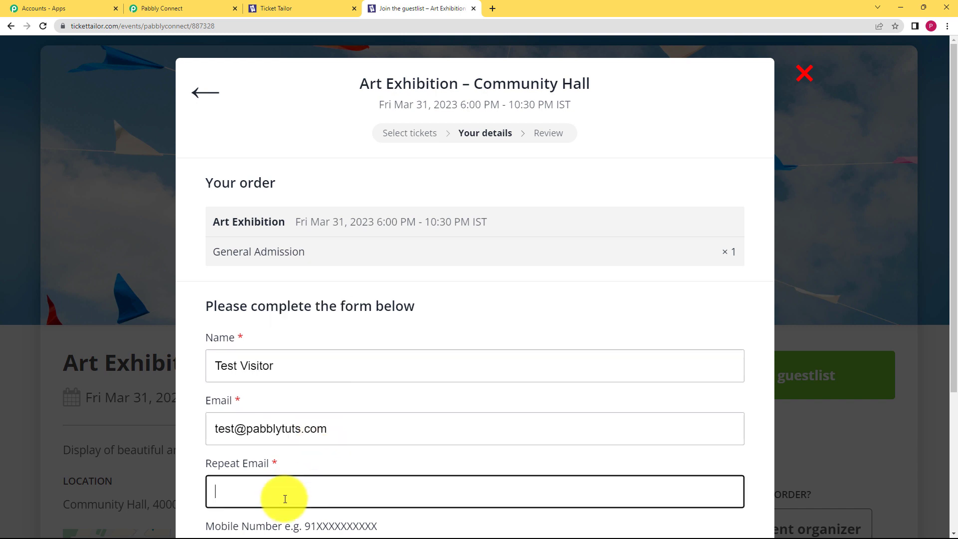
{"action": "scroll", "coordinate": [240, 428], "scroll_direction": "down", "scroll_amount": 2}
{"action": "left_click_drag", "start_coordinate": [343, 336], "coordinate": [170, 349]}
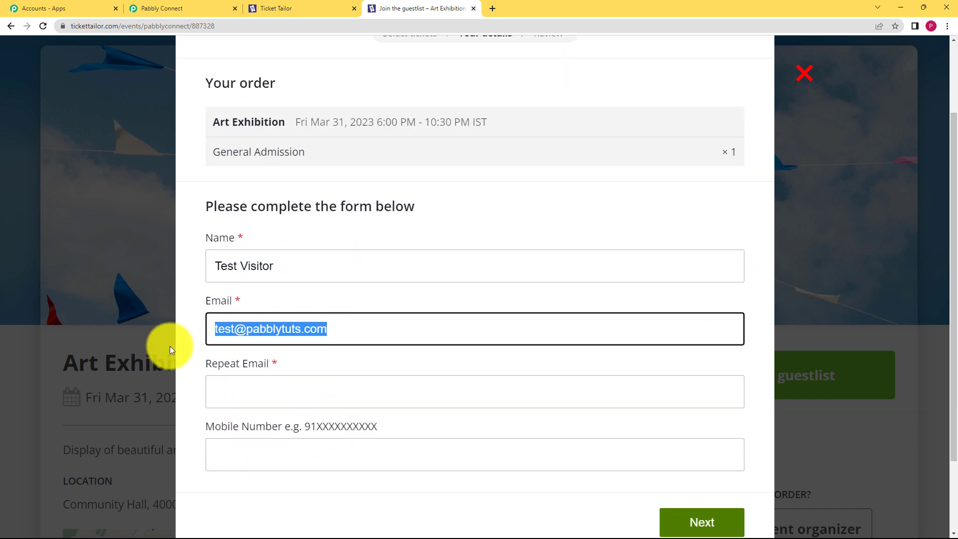
{"action": "left_click", "coordinate": [253, 389]}
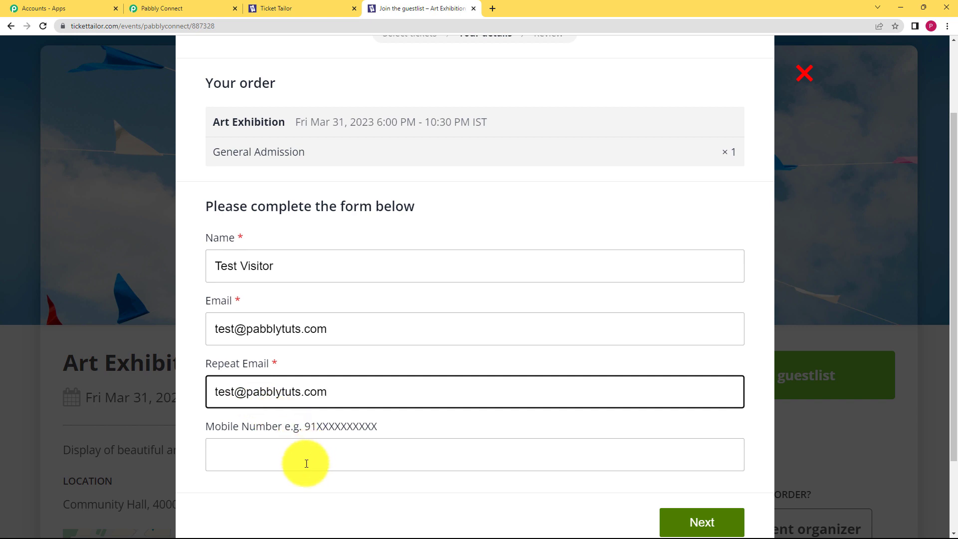
{"action": "left_click", "coordinate": [325, 463]}
{"action": "type", "text": "9"}
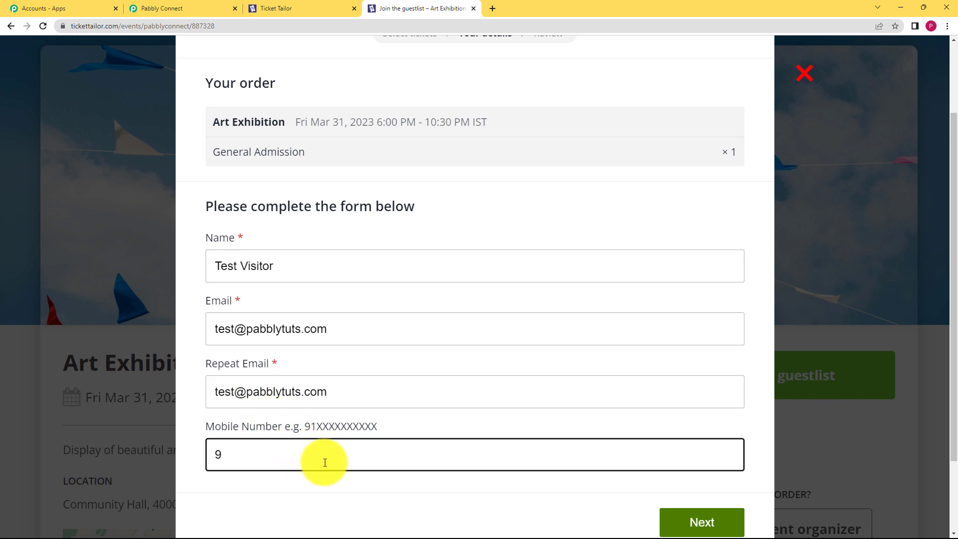
{"action": "type", "text": "11111110"}
{"action": "left_click", "coordinate": [667, 520]}
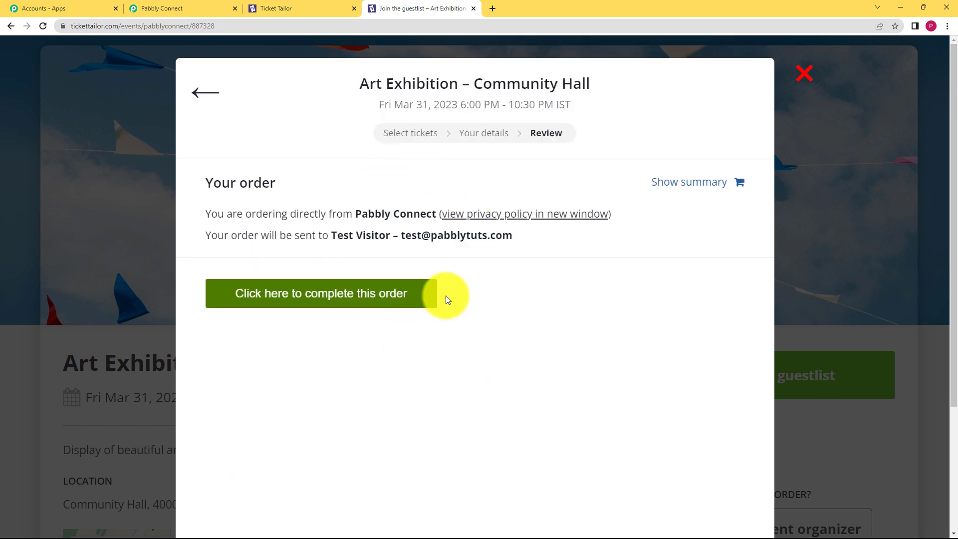
{"action": "left_click", "coordinate": [330, 294]}
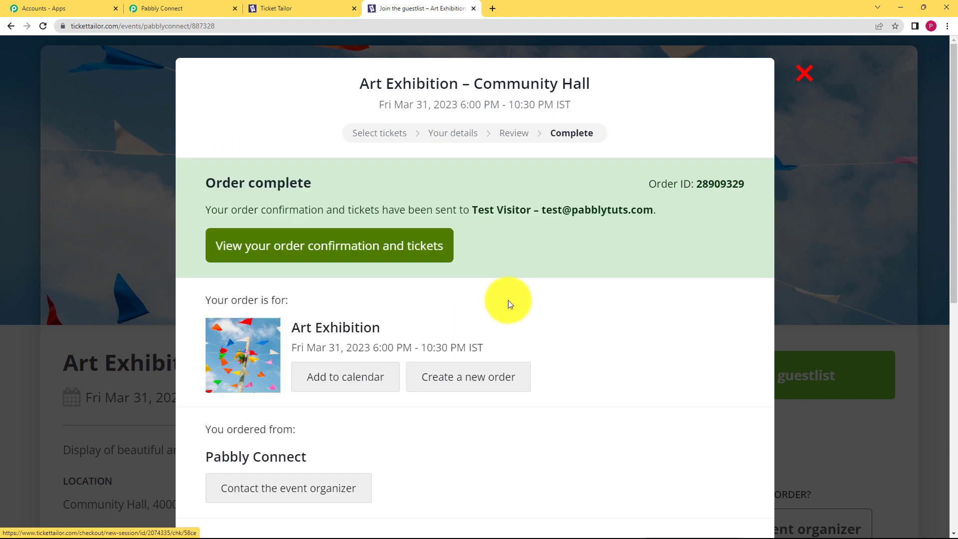
{"action": "left_click", "coordinate": [803, 73]}
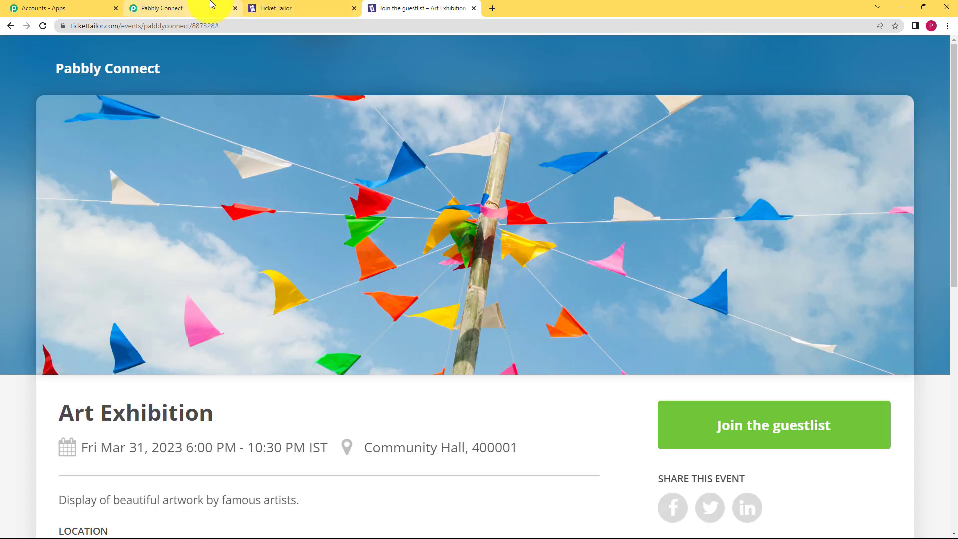
Step: Review the trigger's received webhook data: buyer name, phone, e-mail and the Art Exhibition end date
{"action": "left_click", "coordinate": [212, 5]}
{"action": "scroll", "coordinate": [143, 387], "scroll_direction": "down", "scroll_amount": 5}
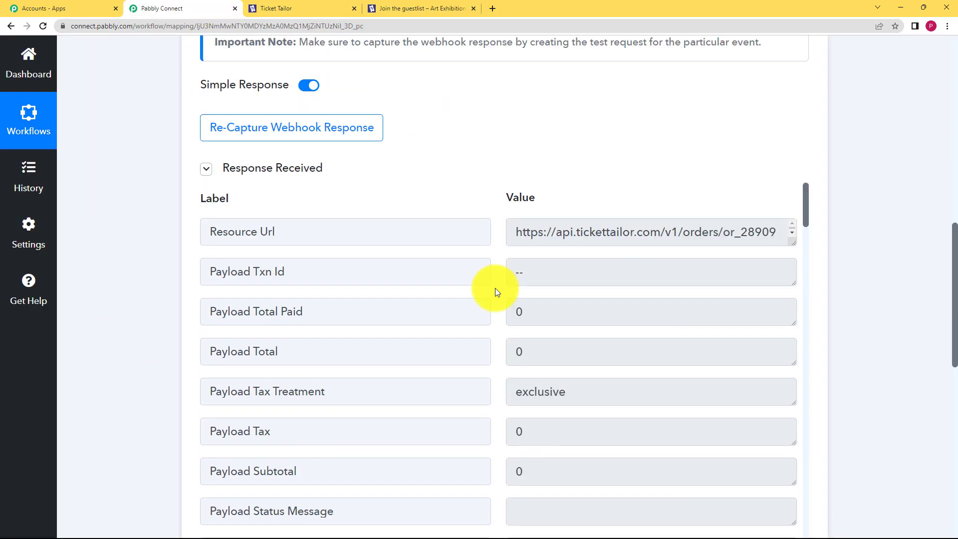
{"action": "scroll", "coordinate": [455, 340], "scroll_direction": "down", "scroll_amount": 1}
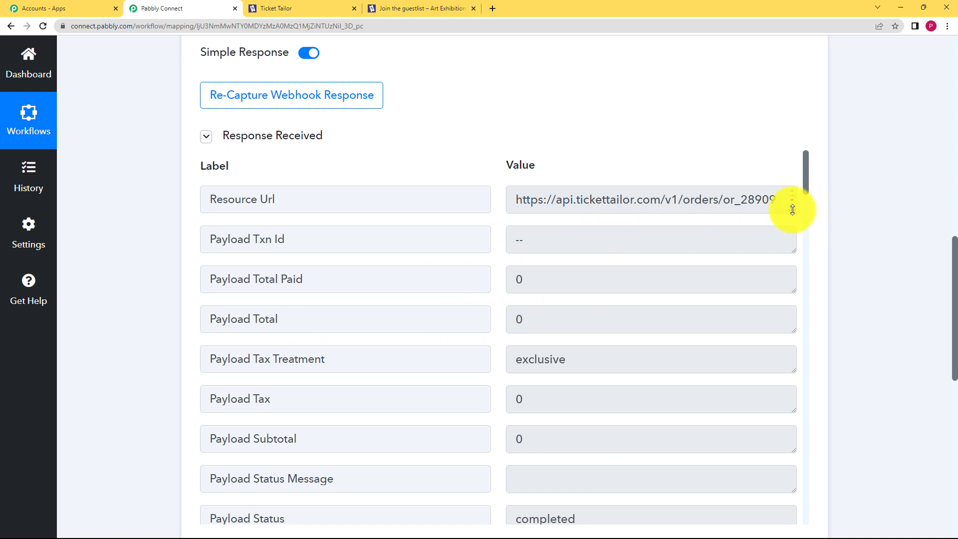
{"action": "left_click_drag", "start_coordinate": [792, 209], "coordinate": [792, 223]}
{"action": "scroll", "coordinate": [543, 351], "scroll_direction": "down", "scroll_amount": 8}
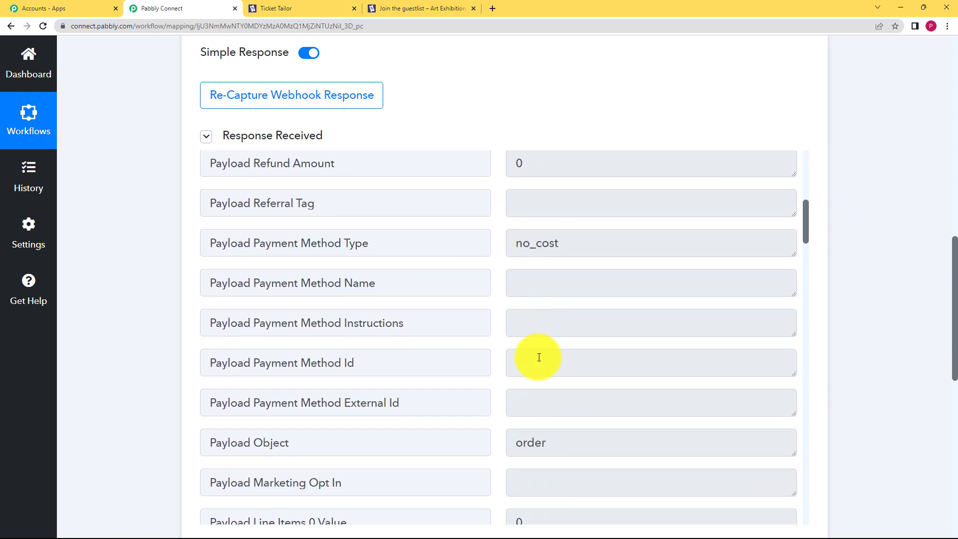
{"action": "scroll", "coordinate": [539, 357], "scroll_direction": "down", "scroll_amount": 12}
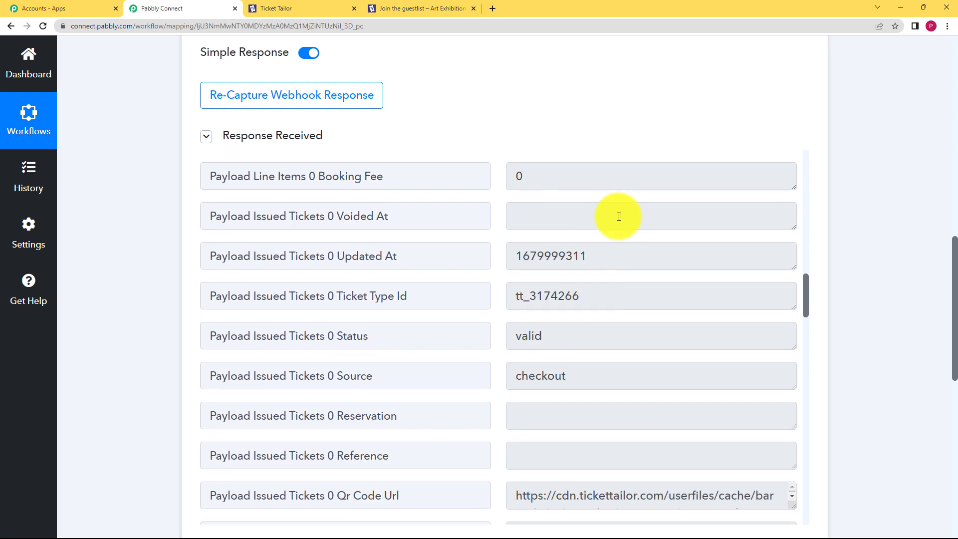
{"action": "scroll", "coordinate": [619, 217], "scroll_direction": "down", "scroll_amount": 6}
{"action": "scroll", "coordinate": [576, 335], "scroll_direction": "down", "scroll_amount": 3}
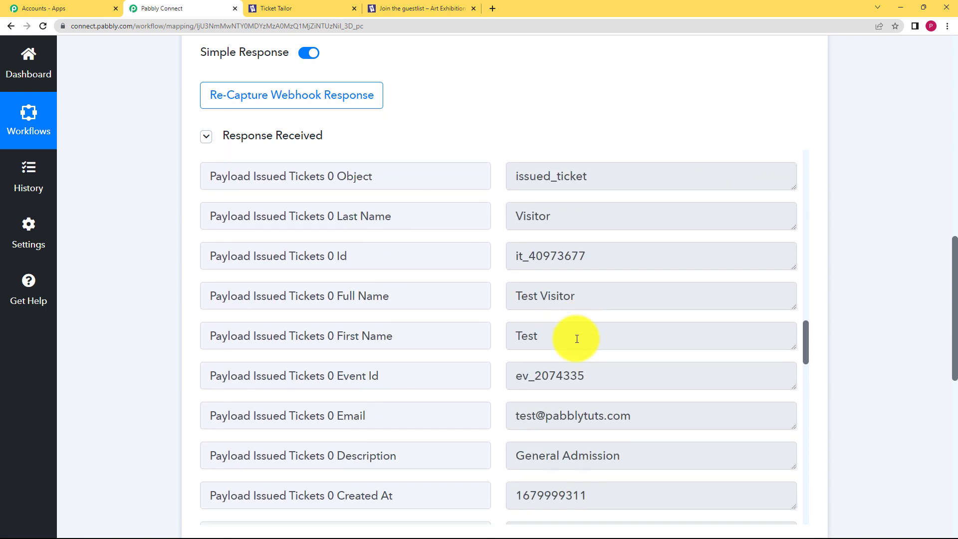
{"action": "left_click_drag", "start_coordinate": [584, 297], "coordinate": [460, 316]}
{"action": "scroll", "coordinate": [513, 316], "scroll_direction": "down", "scroll_amount": 3}
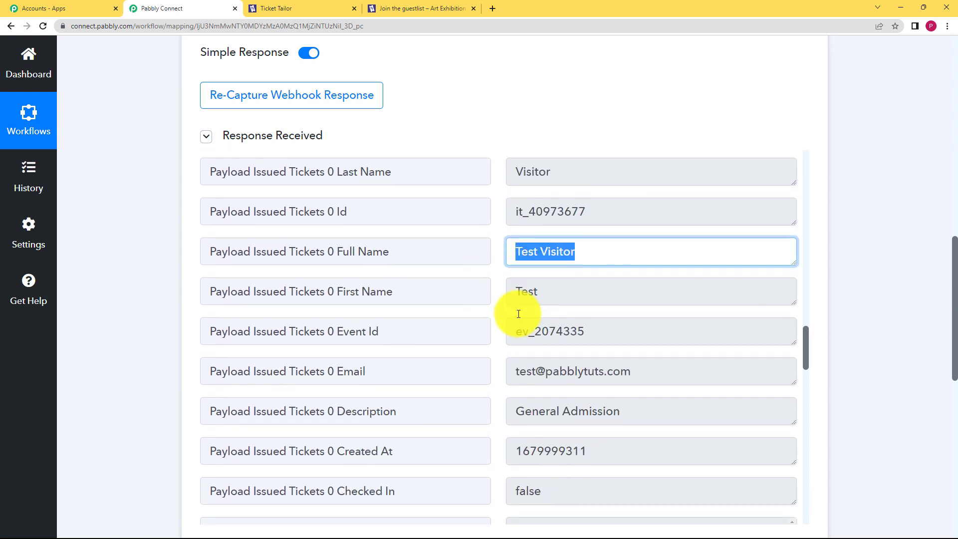
{"action": "left_click_drag", "start_coordinate": [669, 280], "coordinate": [519, 282]}
{"action": "scroll", "coordinate": [498, 298], "scroll_direction": "down", "scroll_amount": 2}
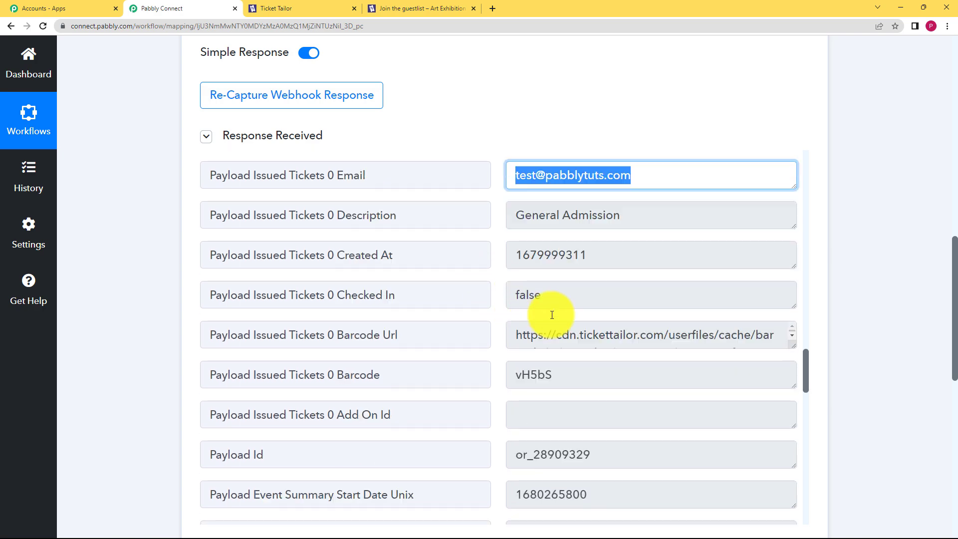
{"action": "scroll", "coordinate": [579, 329], "scroll_direction": "down", "scroll_amount": 2}
{"action": "scroll", "coordinate": [502, 348], "scroll_direction": "down", "scroll_amount": 14}
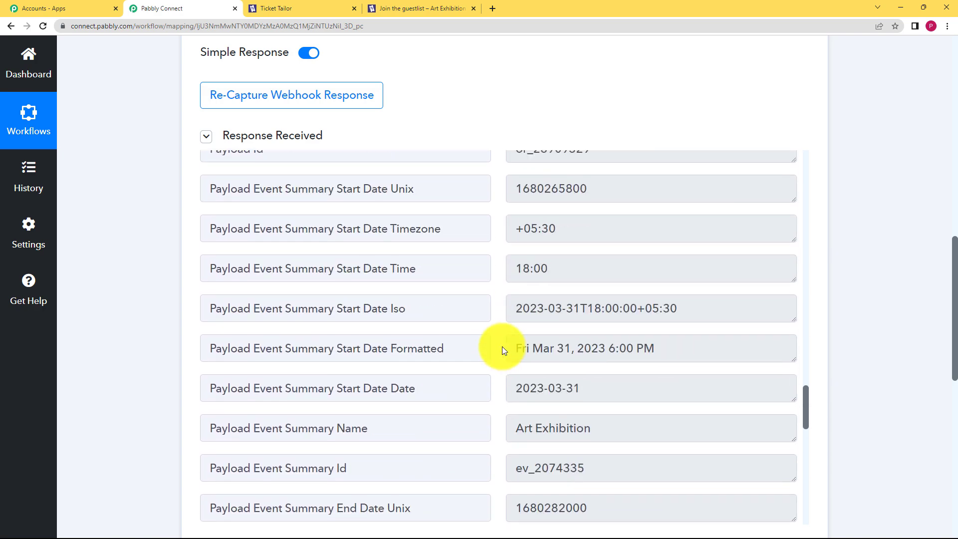
{"action": "scroll", "coordinate": [522, 346], "scroll_direction": "down", "scroll_amount": 2}
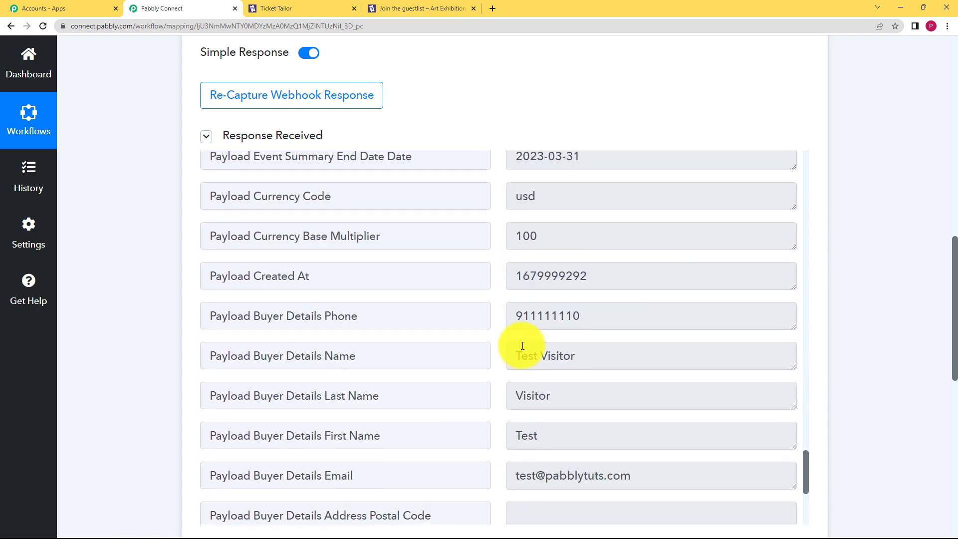
{"action": "scroll", "coordinate": [522, 346], "scroll_direction": "up", "scroll_amount": 5}
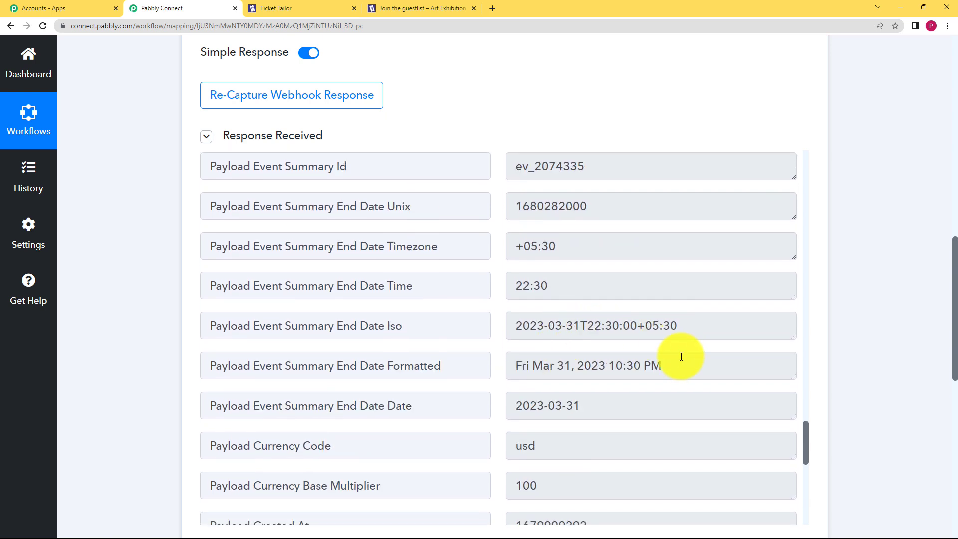
{"action": "left_click_drag", "start_coordinate": [679, 356], "coordinate": [478, 382]}
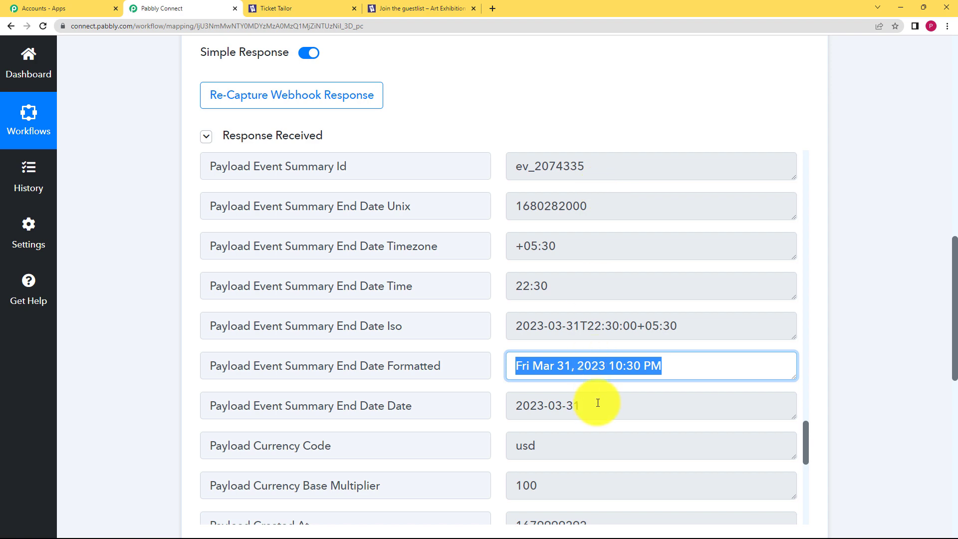
{"action": "scroll", "coordinate": [598, 402], "scroll_direction": "down", "scroll_amount": 5}
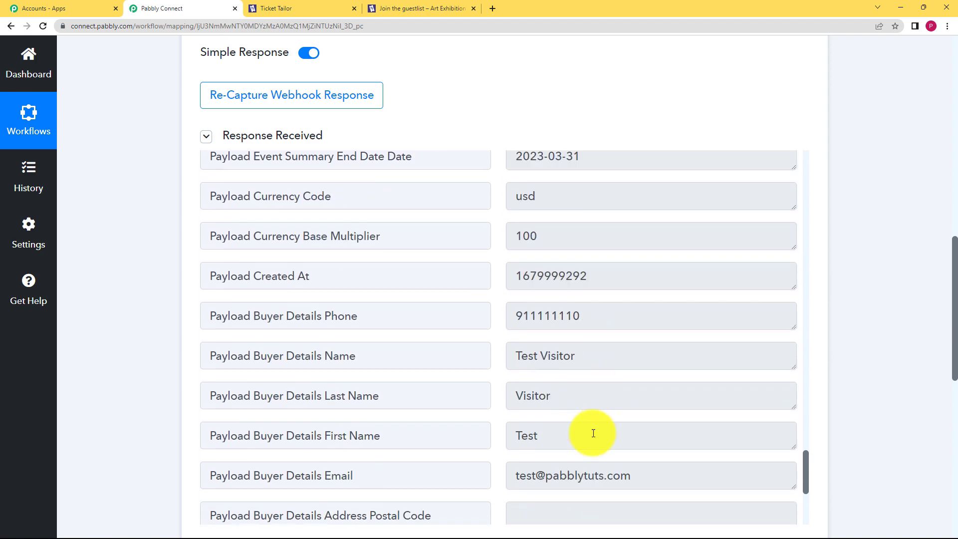
{"action": "scroll", "coordinate": [151, 313], "scroll_direction": "down", "scroll_amount": 3}
{"action": "scroll", "coordinate": [151, 313], "scroll_direction": "up", "scroll_amount": 7}
{"action": "scroll", "coordinate": [151, 312], "scroll_direction": "up", "scroll_amount": 5}
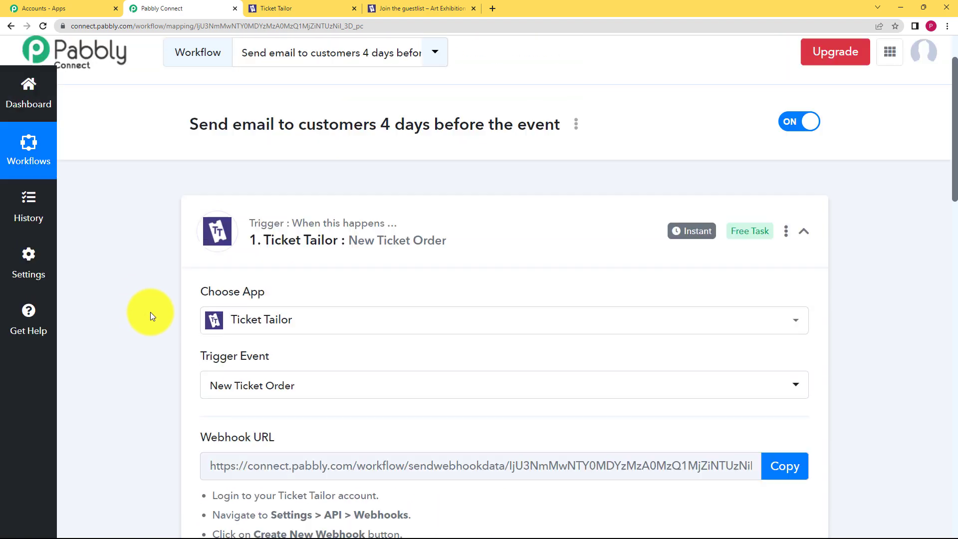
Step: Collapse the trigger, expand step 2, and search apps for 'date' to find Date/Time Formatter
{"action": "left_click", "coordinate": [222, 310]}
{"action": "scroll", "coordinate": [193, 328], "scroll_direction": "down", "scroll_amount": 2}
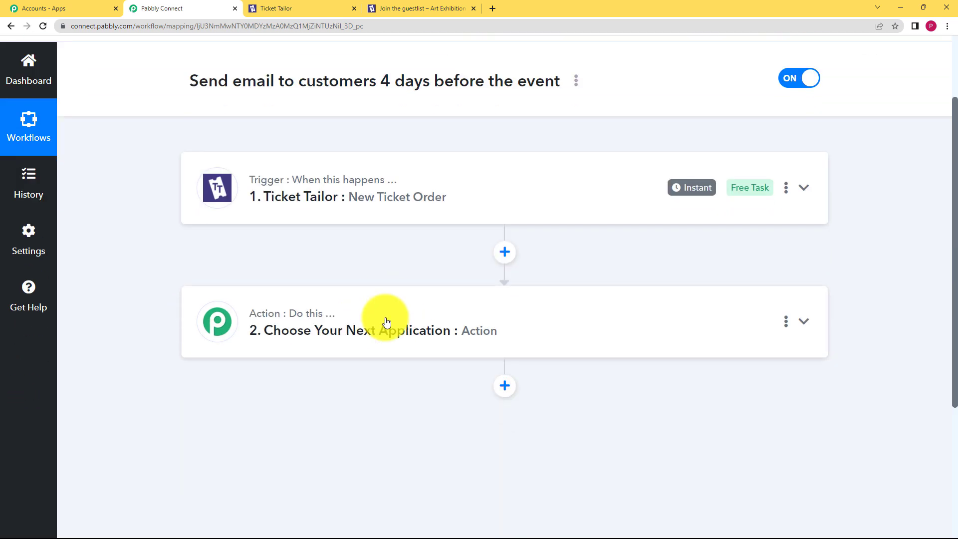
{"action": "left_click", "coordinate": [394, 314]}
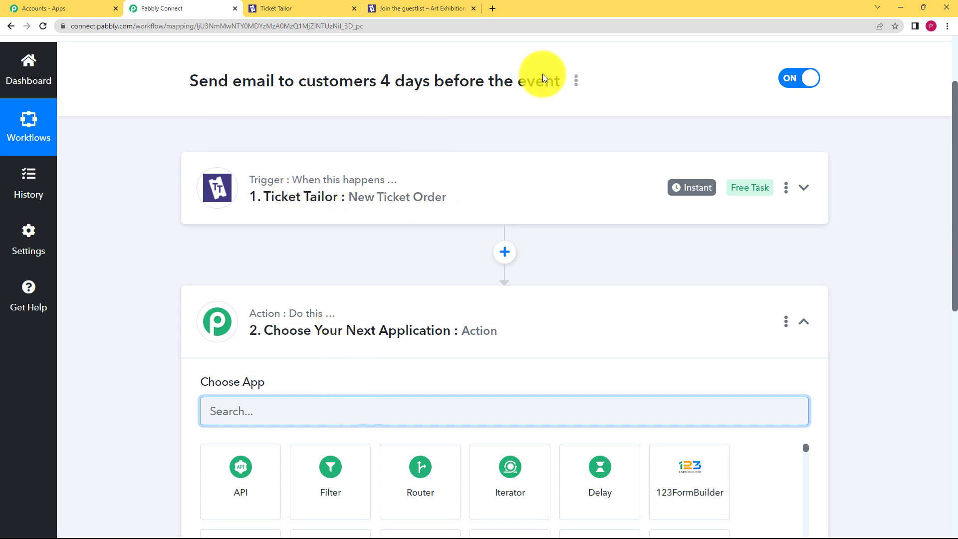
{"action": "left_click_drag", "start_coordinate": [560, 82], "coordinate": [186, 79]}
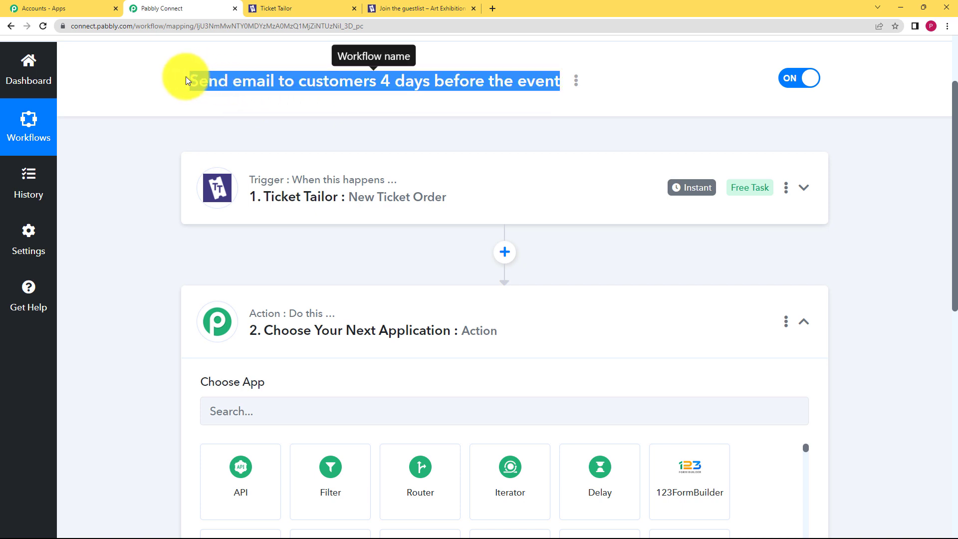
{"action": "left_click", "coordinate": [449, 109]}
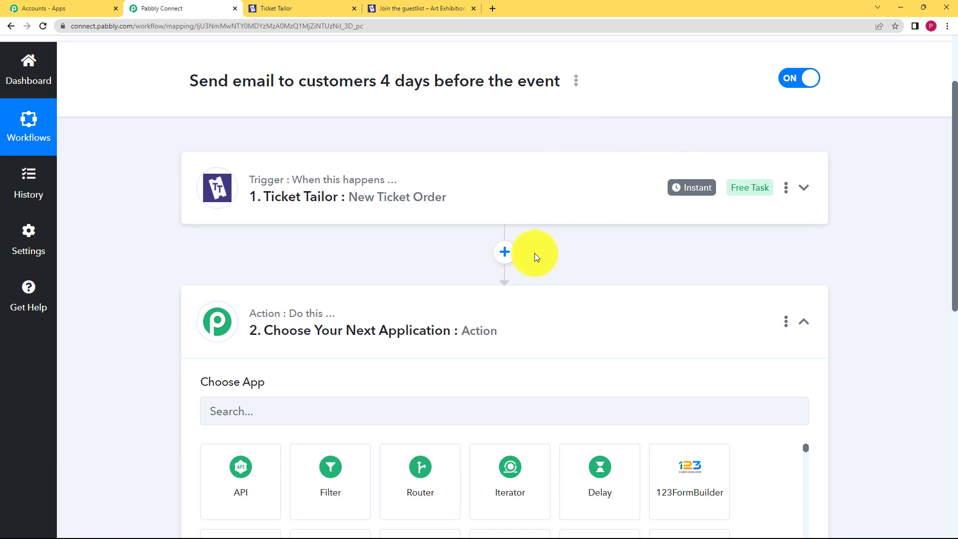
{"action": "left_click", "coordinate": [423, 405]}
{"action": "type", "text": "date"}
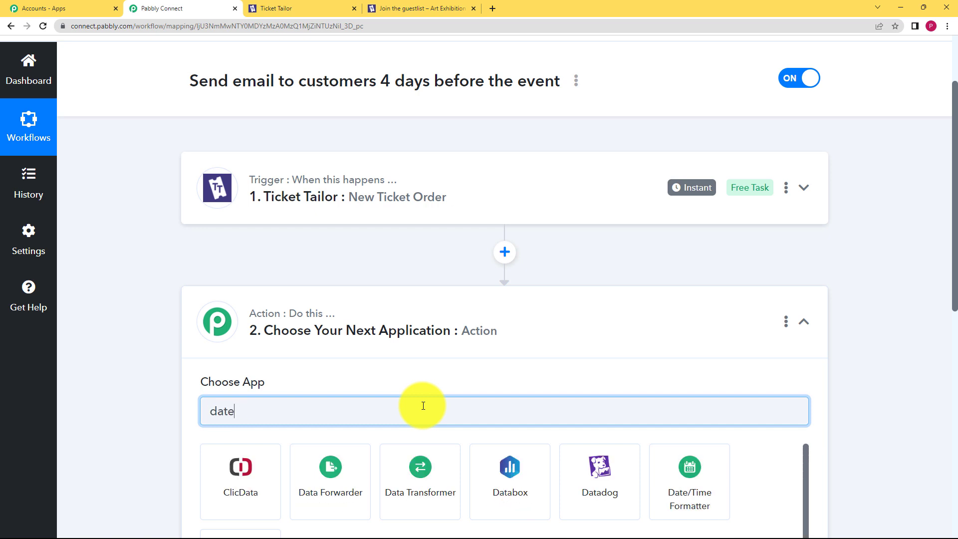
{"action": "scroll", "coordinate": [139, 379], "scroll_direction": "down", "scroll_amount": 3}
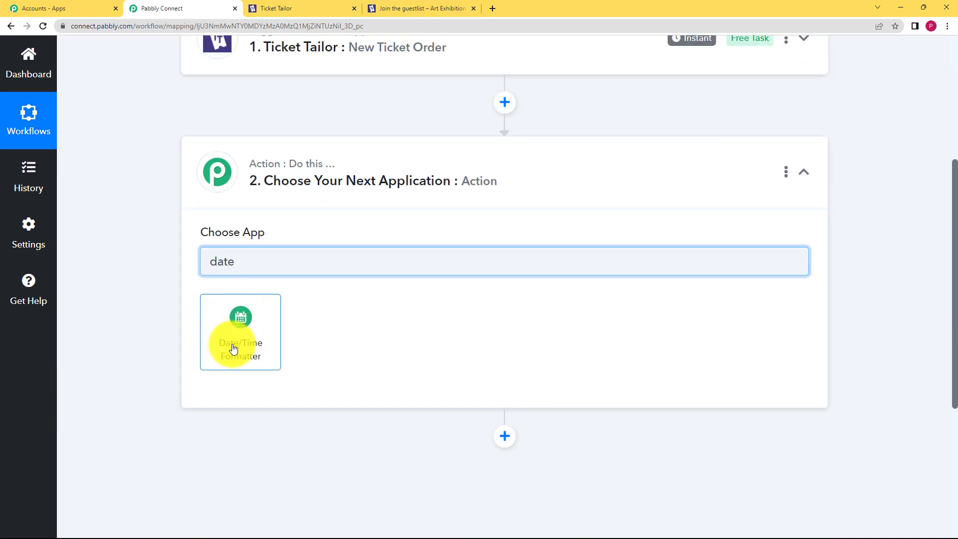
Step: Make step 2 a Date/Time Formatter Current Date action and connect it
{"action": "left_click", "coordinate": [243, 342]}
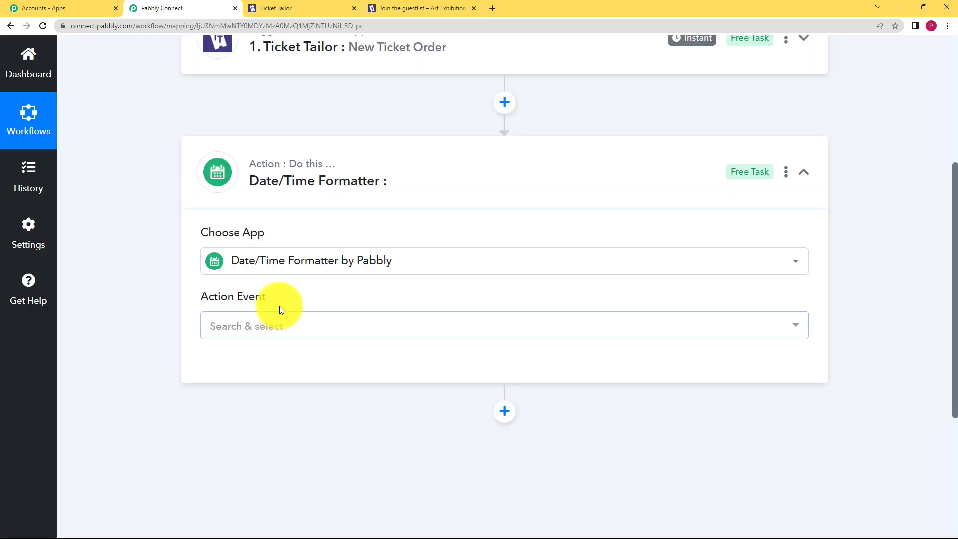
{"action": "left_click", "coordinate": [342, 325]}
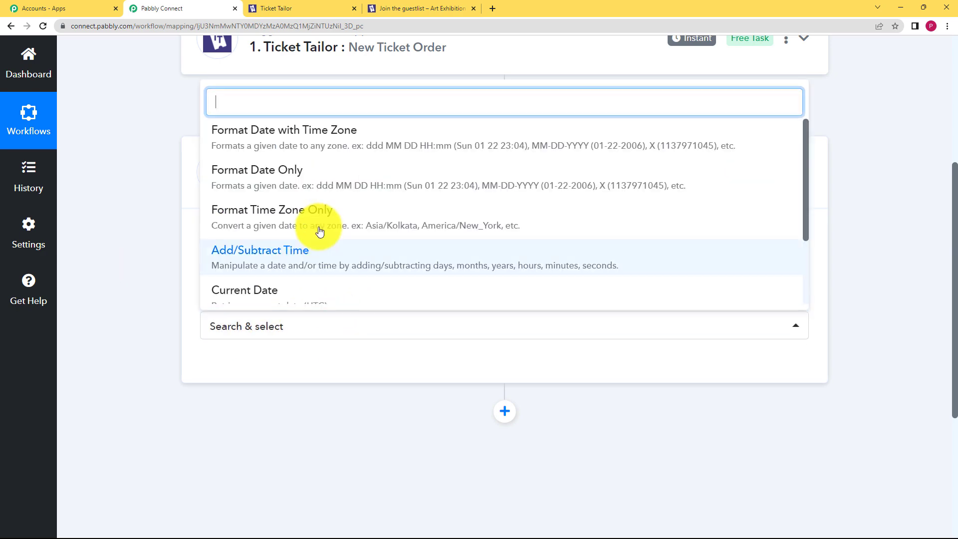
{"action": "left_click", "coordinate": [282, 292]}
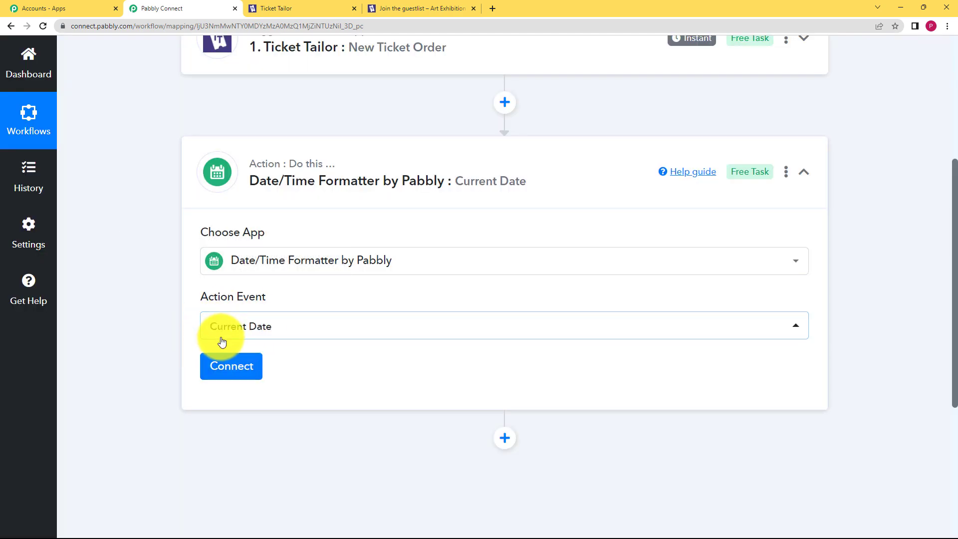
{"action": "left_click", "coordinate": [225, 359]}
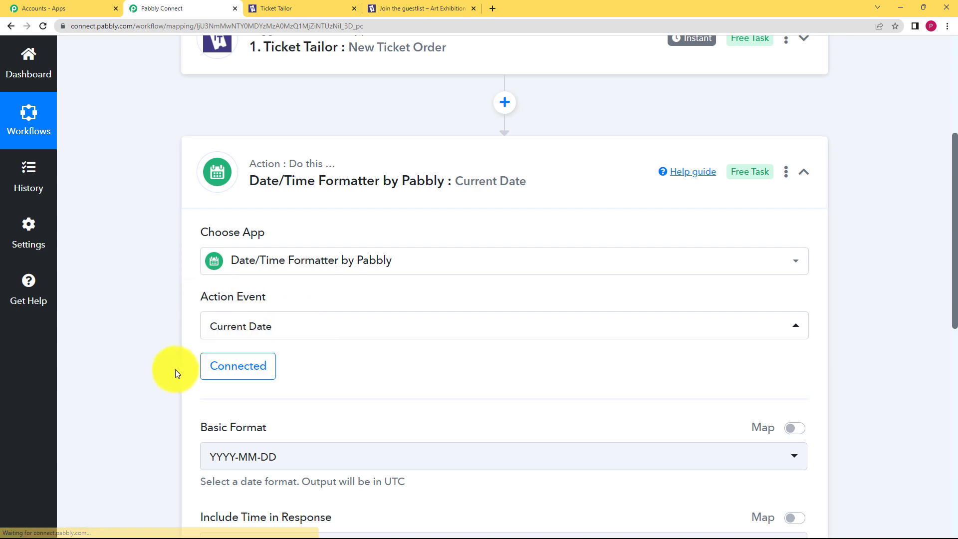
Step: Test the step, confirm it returns 2023-03-28 in YYYY-MM-DD format, then save and collapse it
{"action": "scroll", "coordinate": [181, 370], "scroll_direction": "down", "scroll_amount": 4}
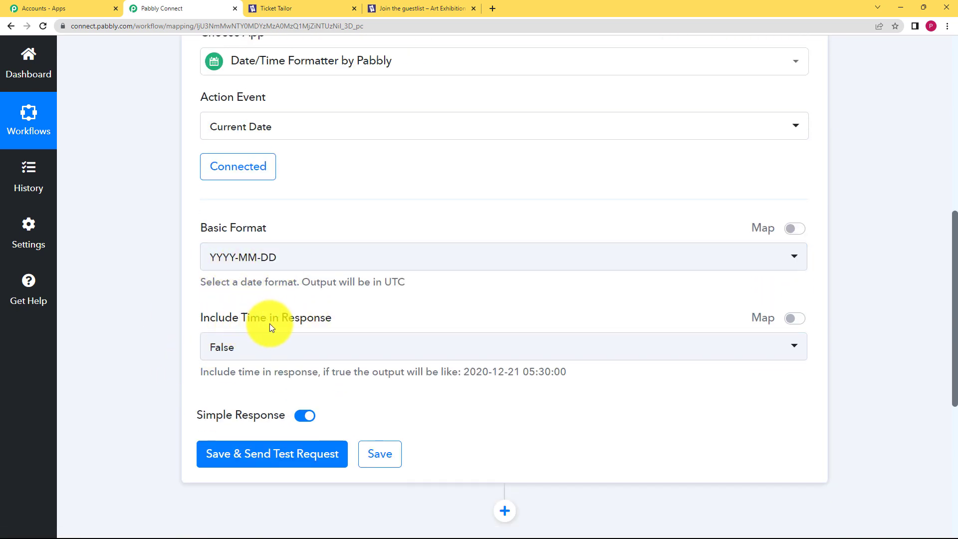
{"action": "left_click", "coordinate": [272, 454]}
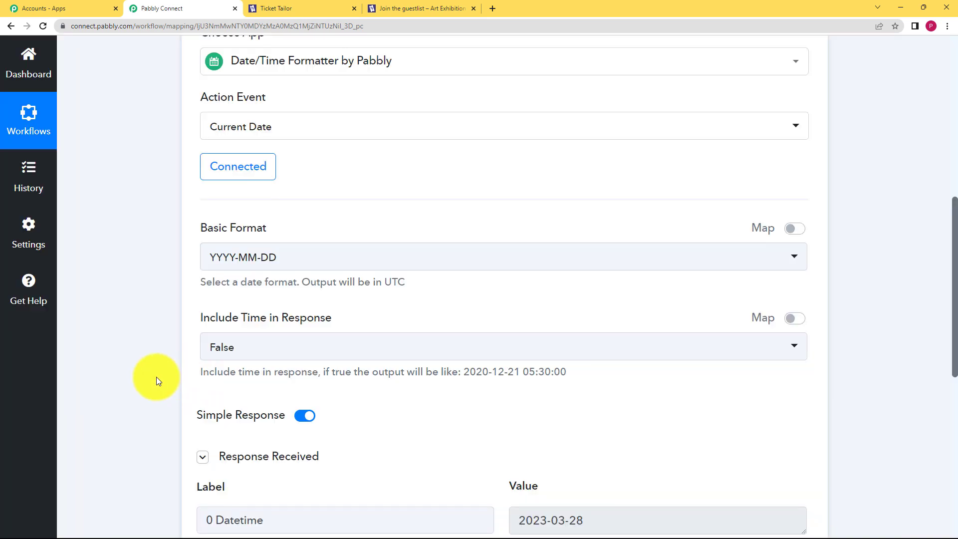
{"action": "scroll", "coordinate": [157, 378], "scroll_direction": "down", "scroll_amount": 4}
{"action": "left_click_drag", "start_coordinate": [599, 321], "coordinate": [459, 337]}
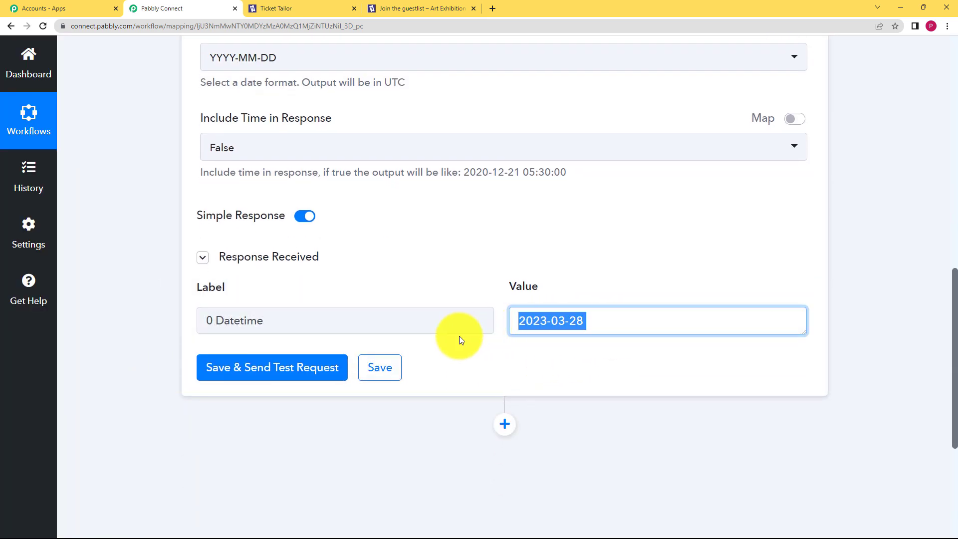
{"action": "left_click", "coordinate": [393, 369]}
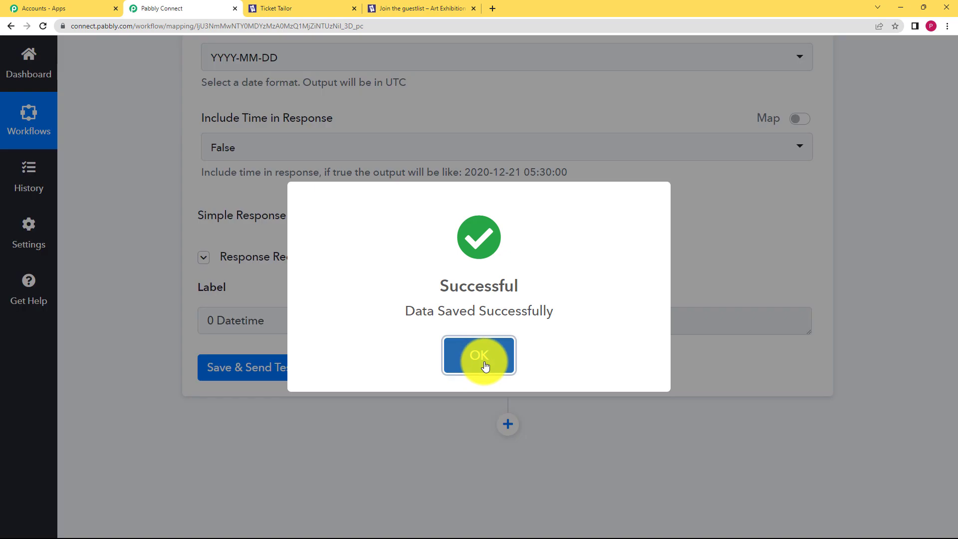
{"action": "left_click", "coordinate": [480, 356]}
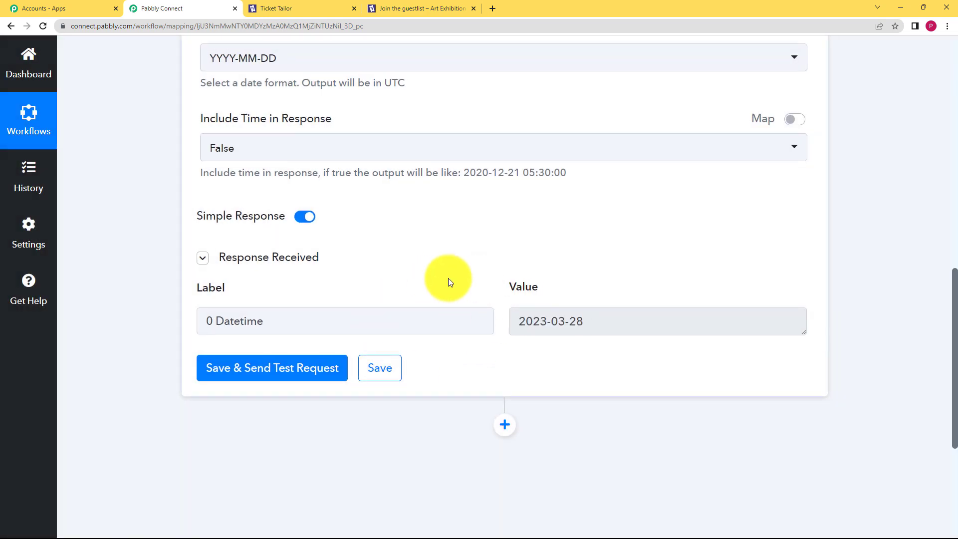
{"action": "scroll", "coordinate": [448, 277], "scroll_direction": "up", "scroll_amount": 10}
{"action": "left_click", "coordinate": [468, 269]}
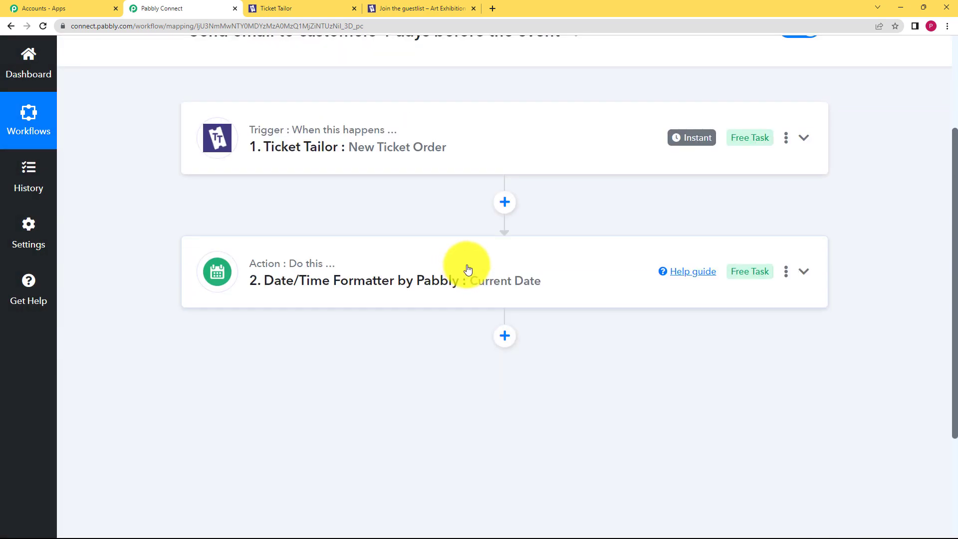
Step: Insert a third action step below the Current Date step, its app search narrowed to Date/Time Formatter
{"action": "scroll", "coordinate": [499, 250], "scroll_direction": "down", "scroll_amount": 2}
{"action": "left_click", "coordinate": [506, 238]}
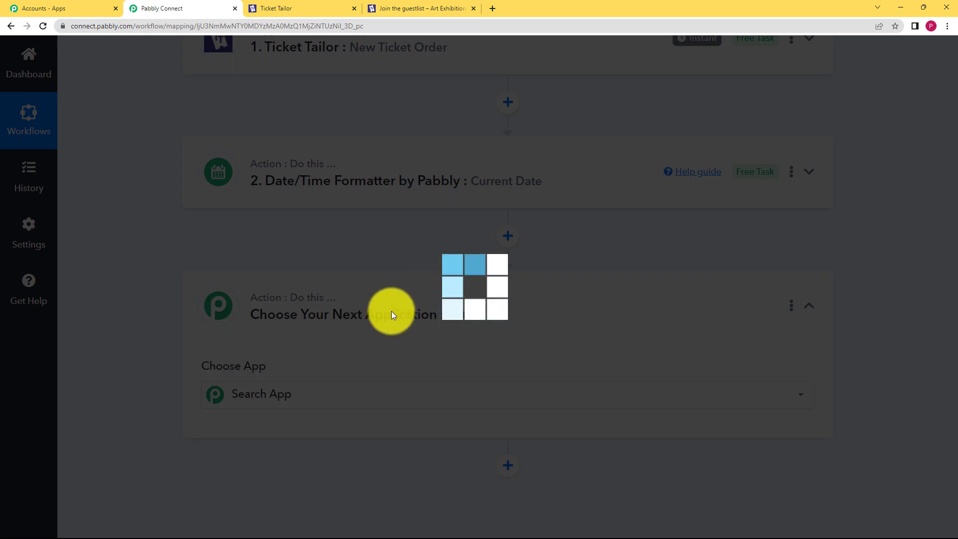
{"action": "scroll", "coordinate": [174, 378], "scroll_direction": "down", "scroll_amount": 3}
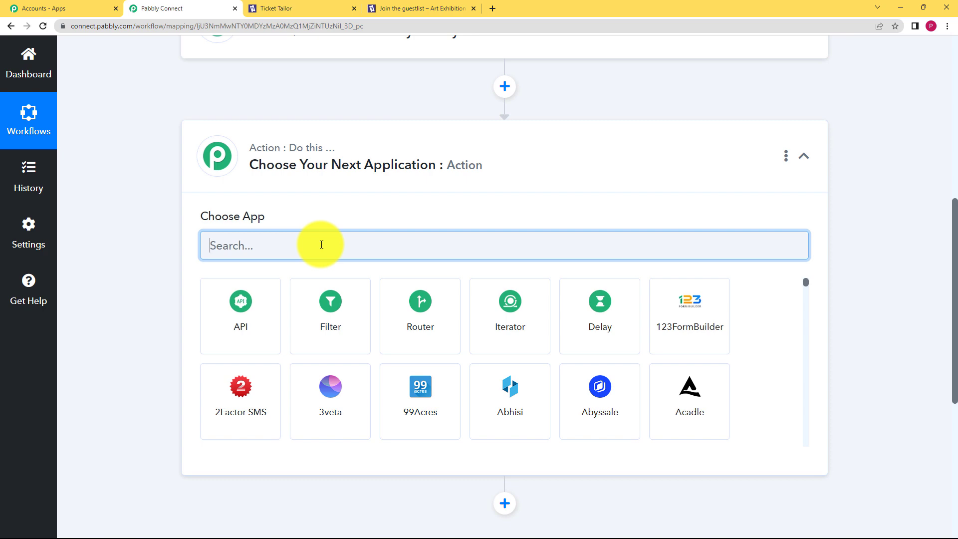
{"action": "scroll", "coordinate": [321, 244], "scroll_direction": "up", "scroll_amount": 7}
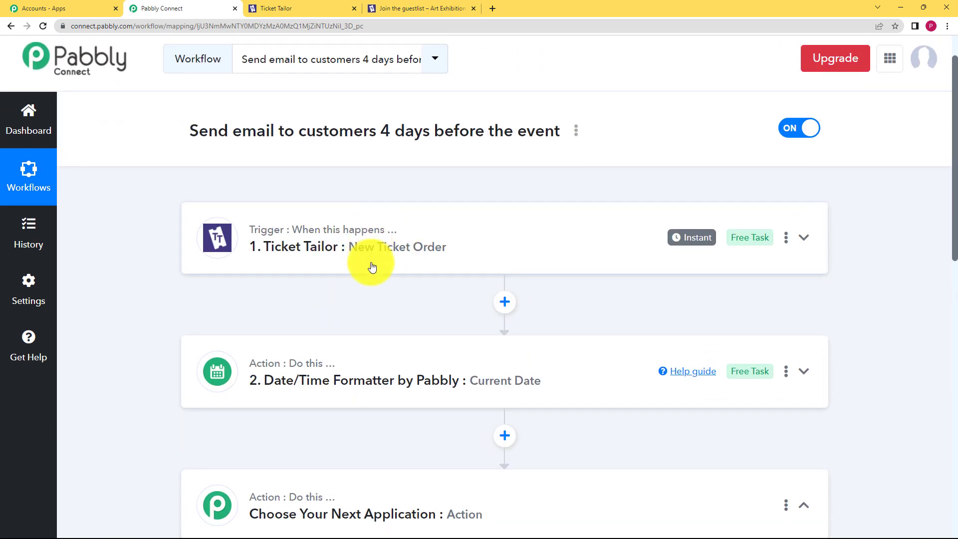
{"action": "scroll", "coordinate": [169, 356], "scroll_direction": "down", "scroll_amount": 2}
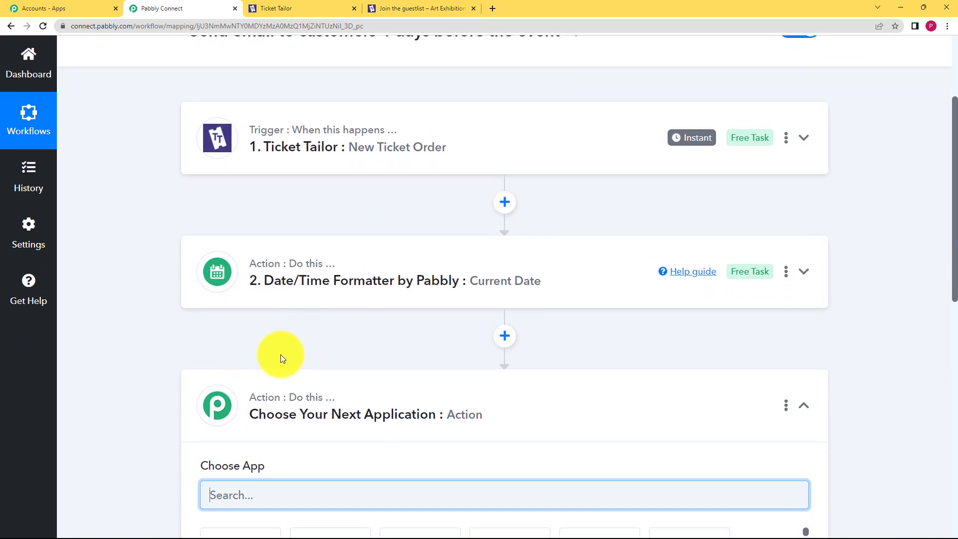
{"action": "scroll", "coordinate": [280, 354], "scroll_direction": "down", "scroll_amount": 2}
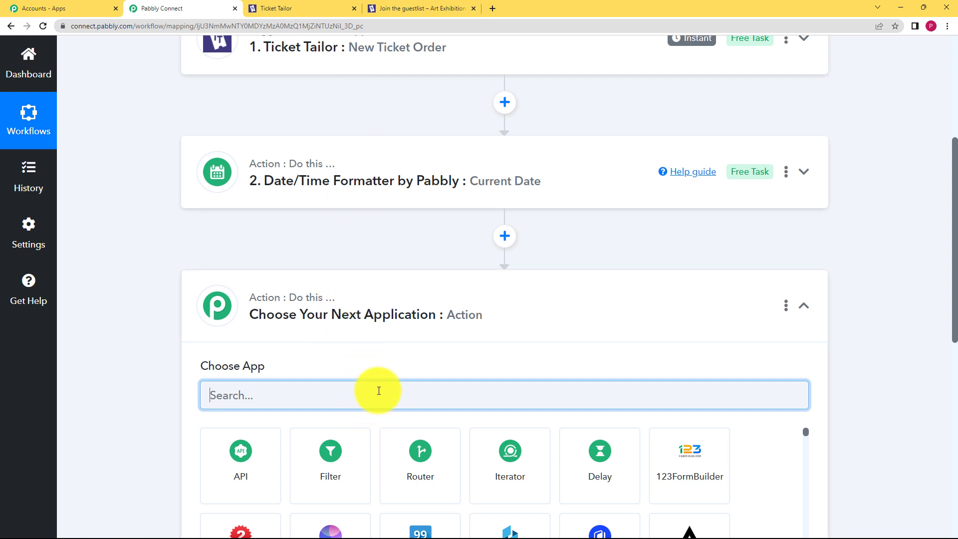
Step: Make step 3 a Date/Time Formatter using the Date Duration Calculator event
{"action": "type", "text": "date"}
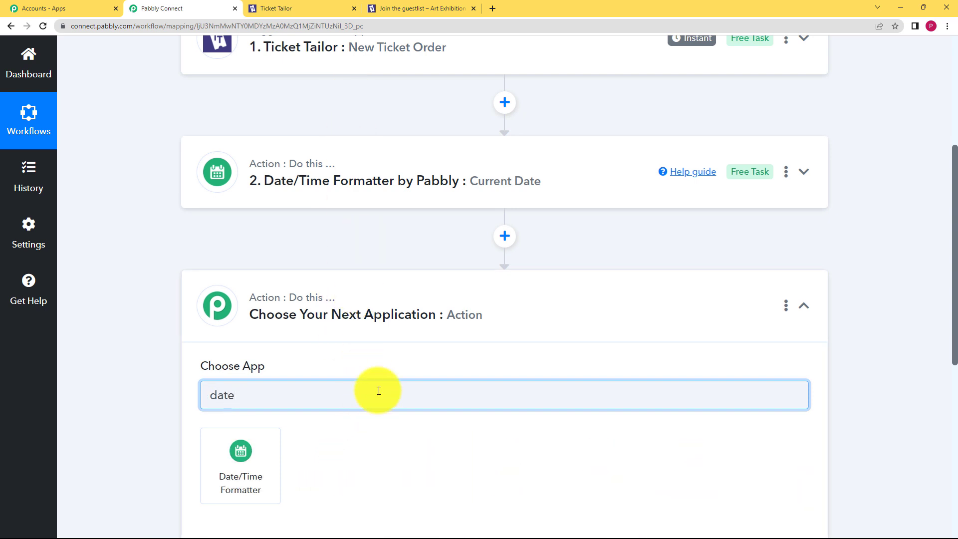
{"action": "left_click", "coordinate": [250, 448]}
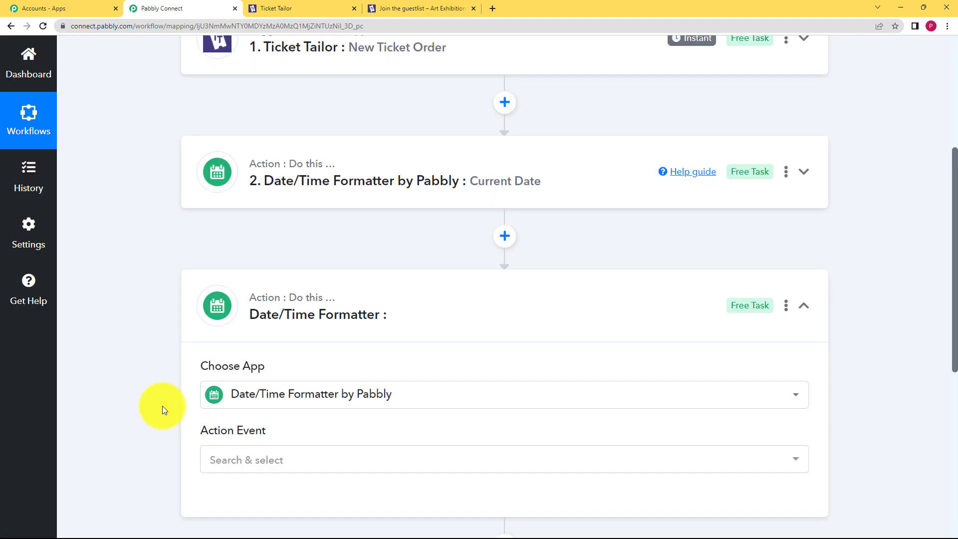
{"action": "scroll", "coordinate": [334, 268], "scroll_direction": "down", "scroll_amount": 3}
{"action": "left_click", "coordinate": [316, 304]}
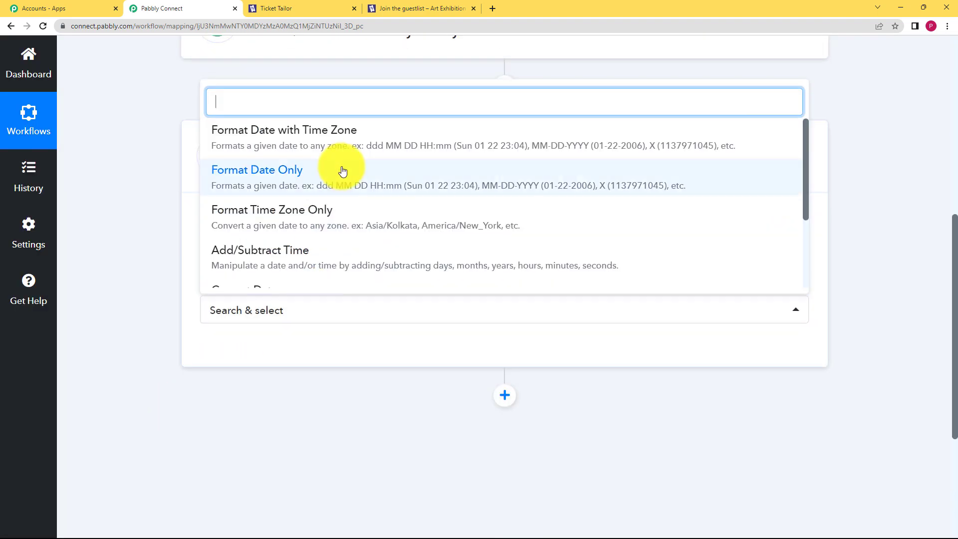
{"action": "scroll", "coordinate": [350, 244], "scroll_direction": "down", "scroll_amount": 3}
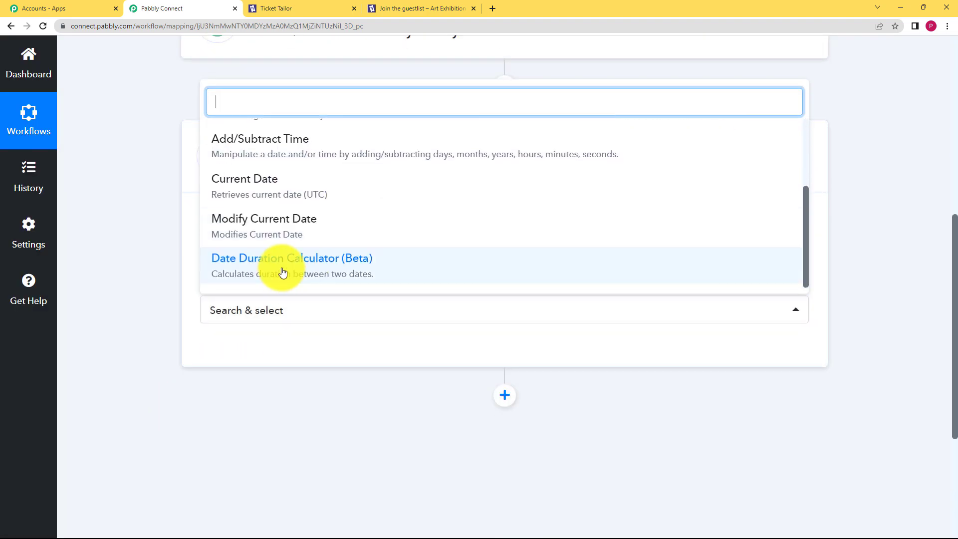
{"action": "left_click", "coordinate": [283, 272]}
{"action": "left_click", "coordinate": [248, 360]}
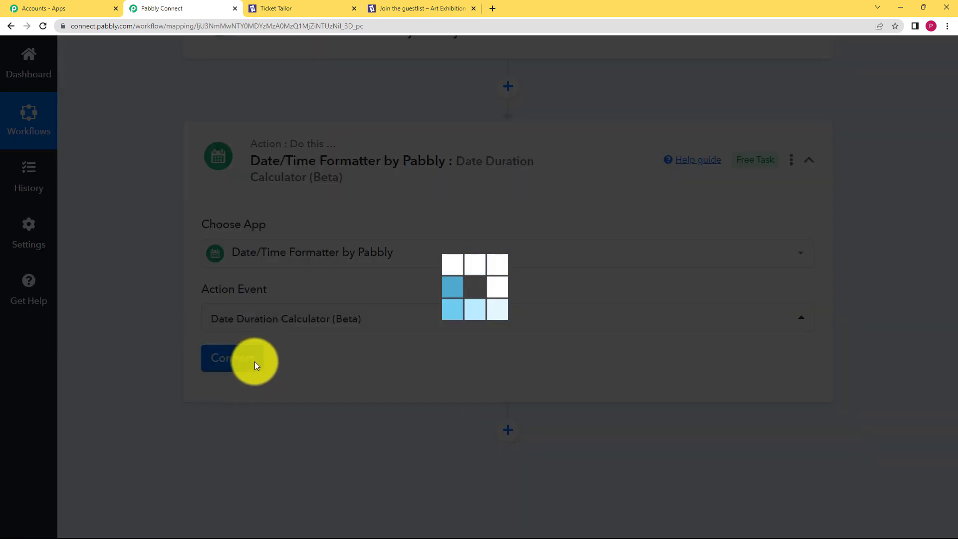
Step: Map the Current Date step's '2. 0 Datetime' (2023-03-28) into Date 1
{"action": "scroll", "coordinate": [195, 384], "scroll_direction": "down", "scroll_amount": 4}
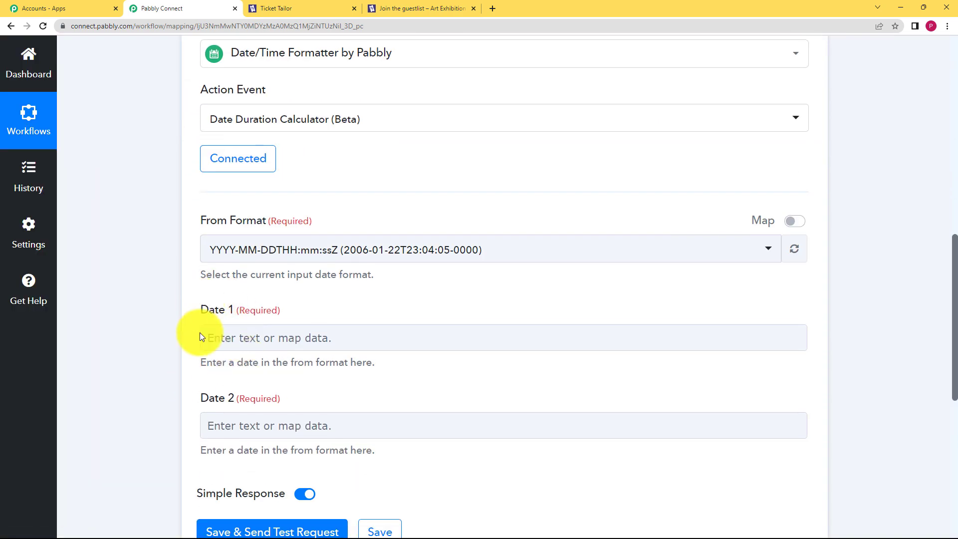
{"action": "left_click", "coordinate": [226, 338]}
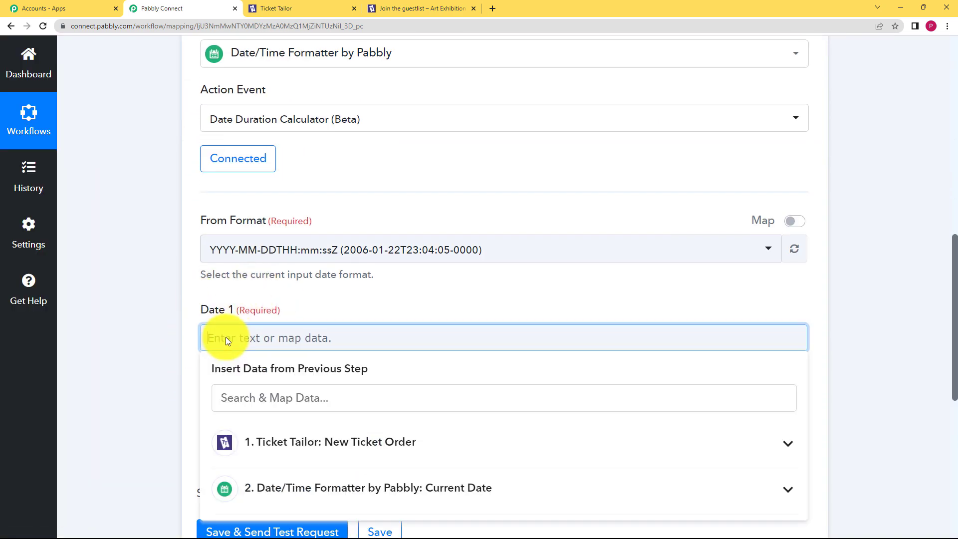
{"action": "left_click", "coordinate": [267, 504]}
{"action": "scroll", "coordinate": [185, 402], "scroll_direction": "down", "scroll_amount": 2}
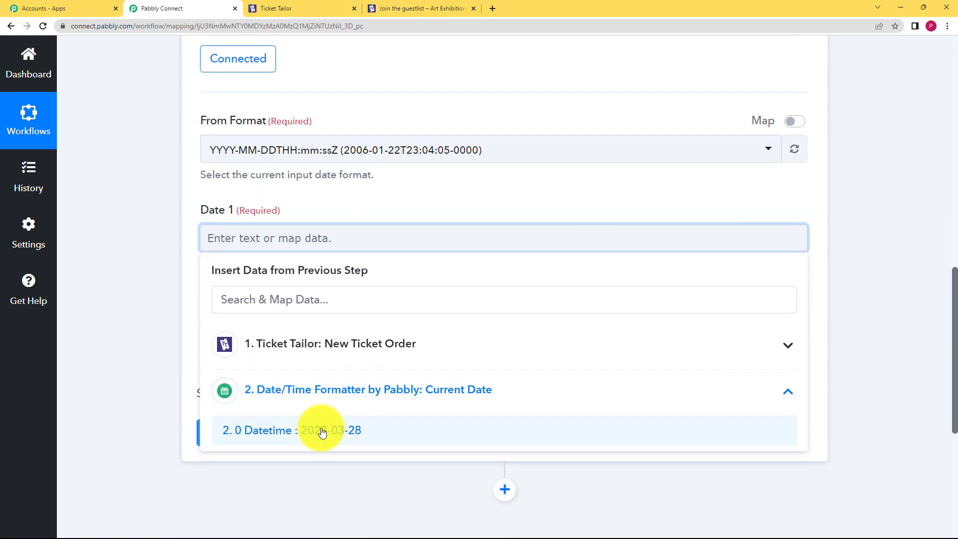
{"action": "left_click", "coordinate": [322, 431]}
{"action": "left_click", "coordinate": [152, 285]}
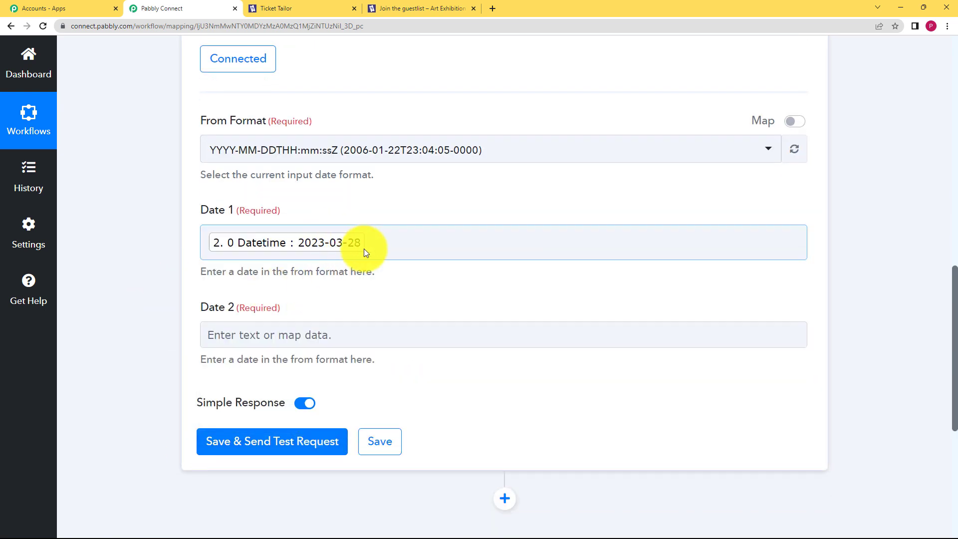
Step: Map the Ticket Tailor 'Start Date Date' (2023-03-31) into Date 2 and send a test request
{"action": "left_click", "coordinate": [246, 336]}
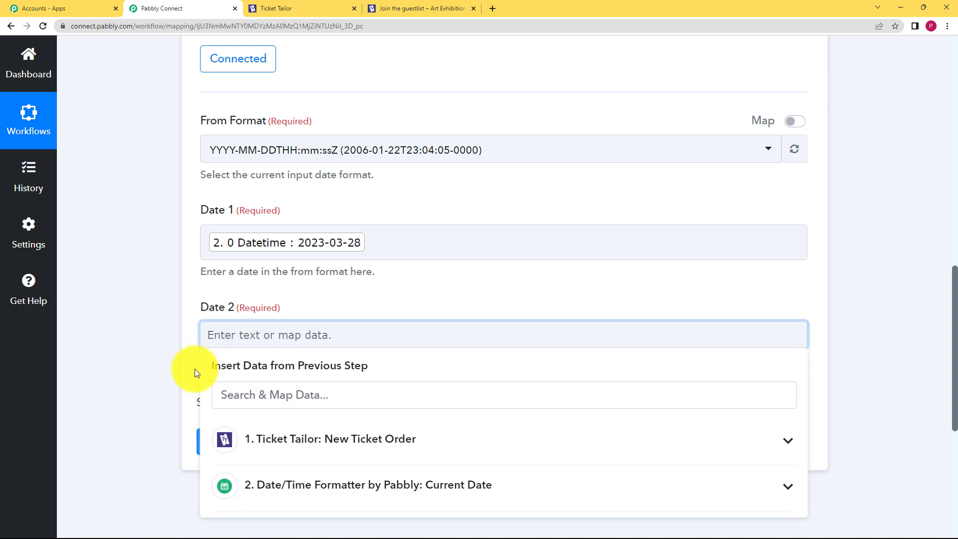
{"action": "scroll", "coordinate": [230, 379], "scroll_direction": "down", "scroll_amount": 2}
{"action": "scroll", "coordinate": [279, 375], "scroll_direction": "down", "scroll_amount": 1}
{"action": "left_click", "coordinate": [293, 347]}
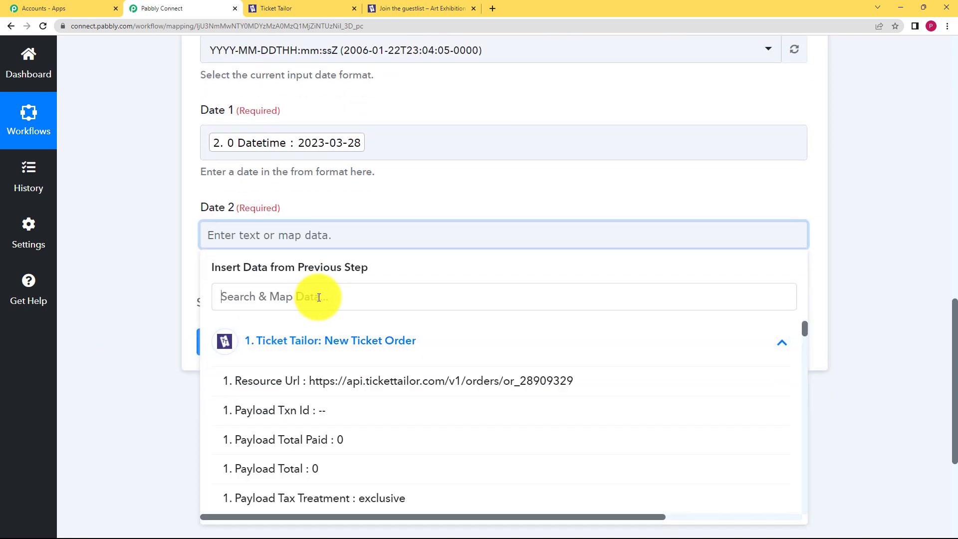
{"action": "left_click", "coordinate": [315, 299]}
{"action": "type", "text": "start"}
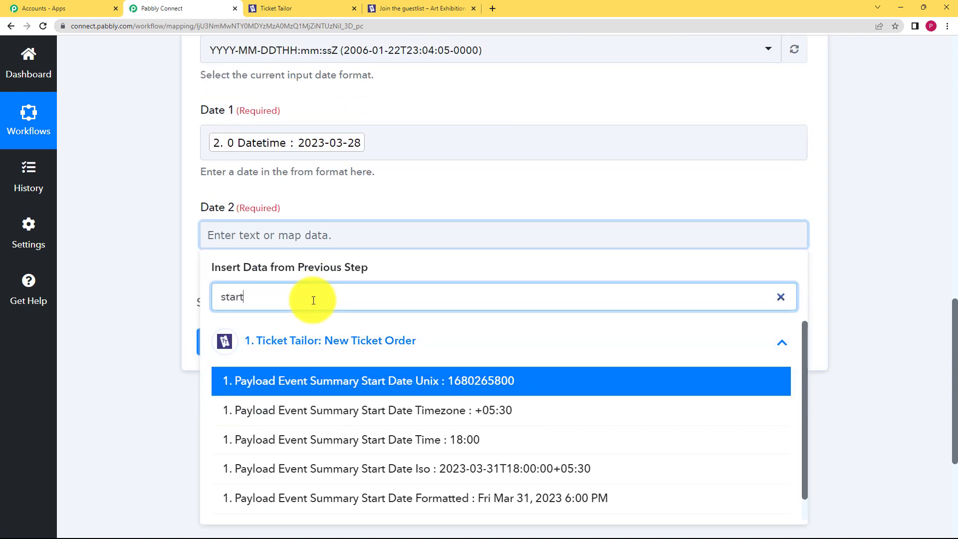
{"action": "scroll", "coordinate": [489, 416], "scroll_direction": "down", "scroll_amount": 1}
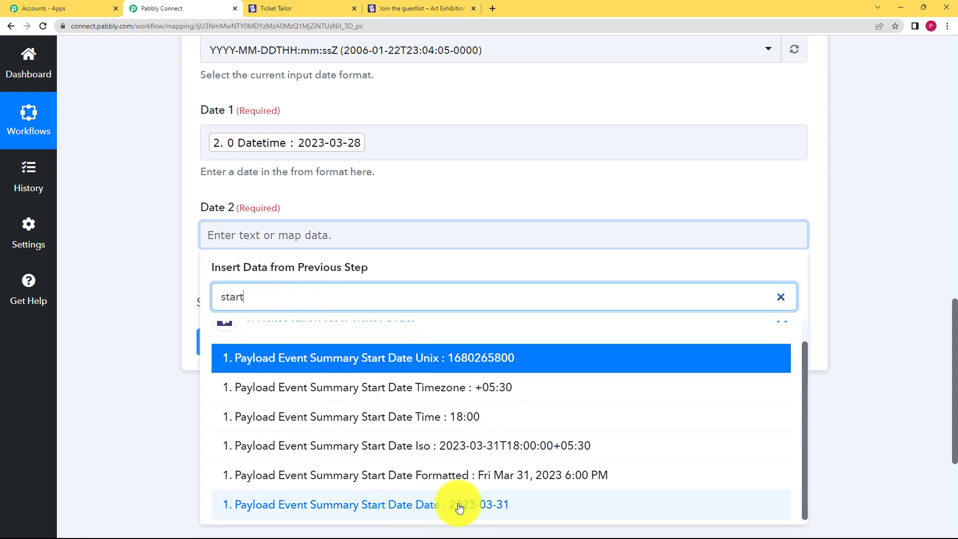
{"action": "left_click", "coordinate": [493, 508]}
{"action": "left_click", "coordinate": [154, 277]}
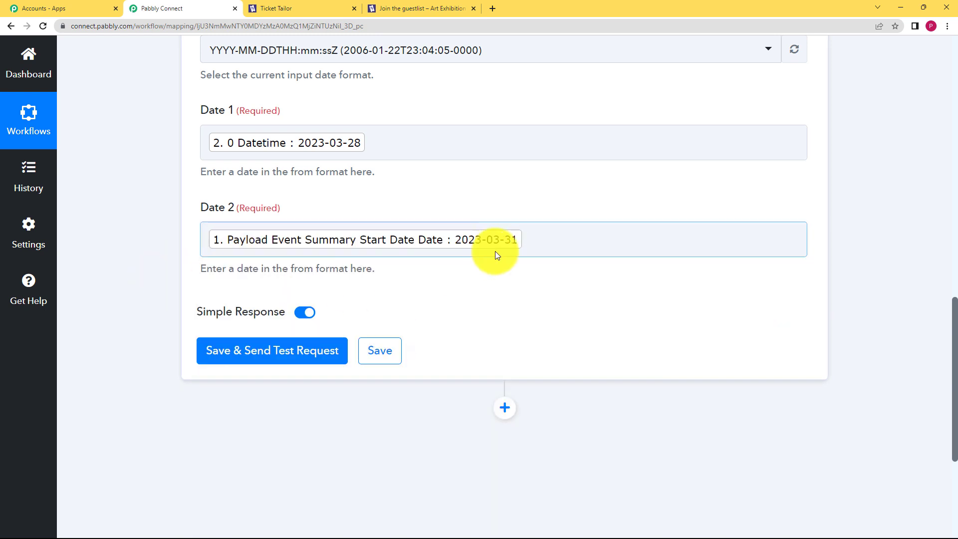
{"action": "left_click", "coordinate": [322, 350]}
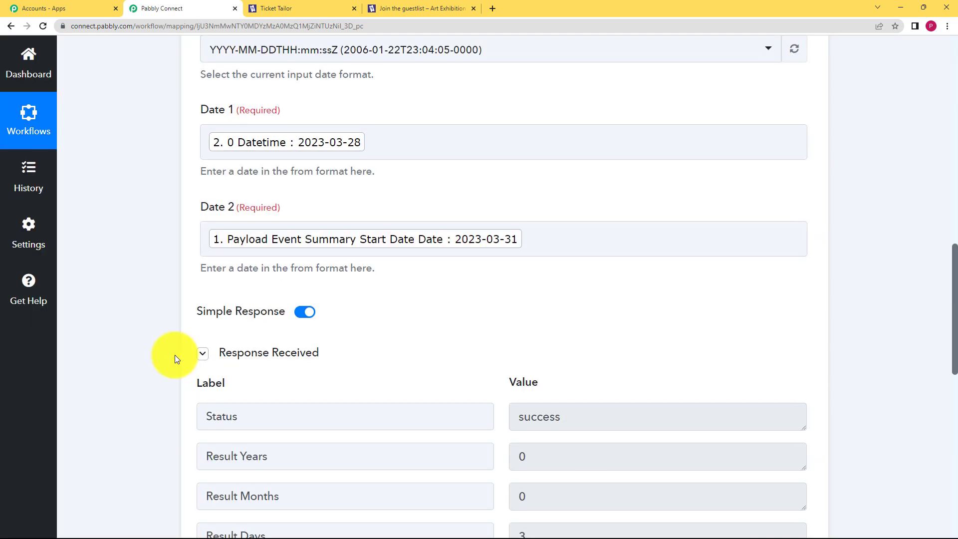
Step: Check that the test response shows Result Days = 3, then collapse step 3
{"action": "scroll", "coordinate": [174, 355], "scroll_direction": "down", "scroll_amount": 4}
{"action": "left_click", "coordinate": [524, 338]}
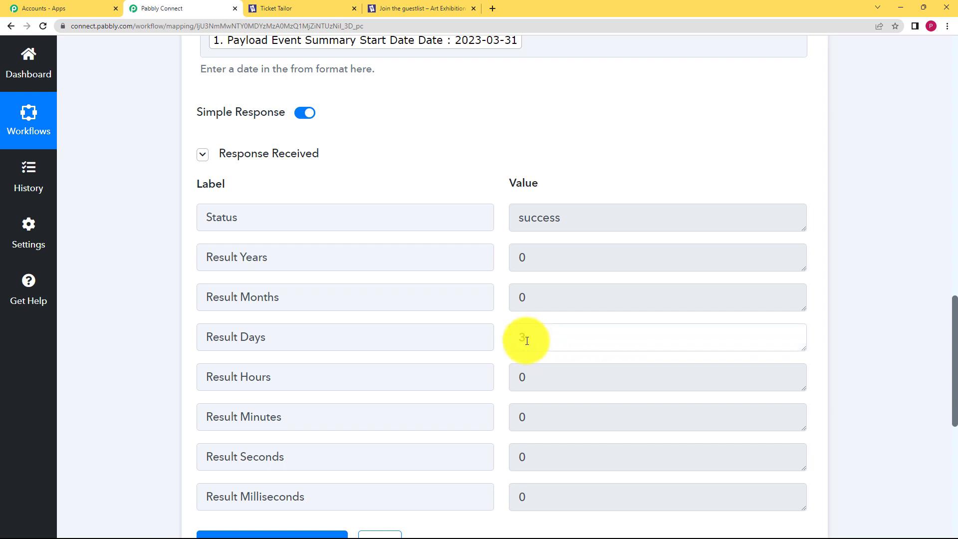
{"action": "left_click_drag", "start_coordinate": [524, 338], "coordinate": [497, 349]}
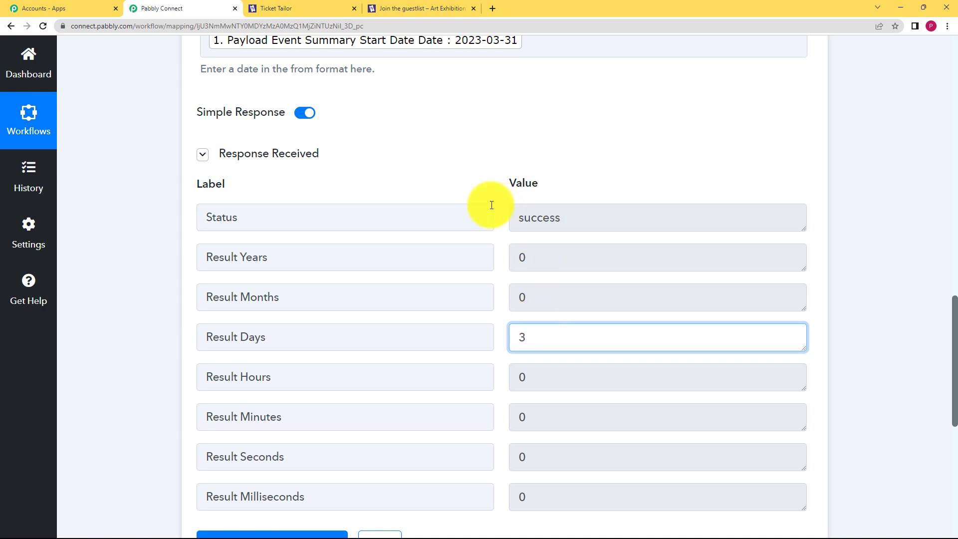
{"action": "scroll", "coordinate": [465, 261], "scroll_direction": "up", "scroll_amount": 9}
{"action": "scroll", "coordinate": [472, 263], "scroll_direction": "up", "scroll_amount": 6}
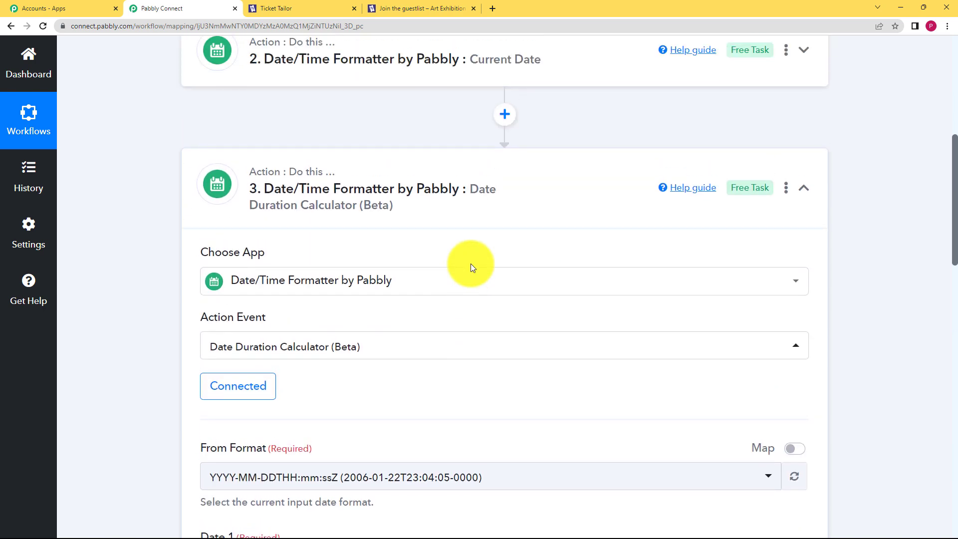
{"action": "left_click", "coordinate": [424, 284]}
{"action": "scroll", "coordinate": [163, 322], "scroll_direction": "down", "scroll_amount": 2}
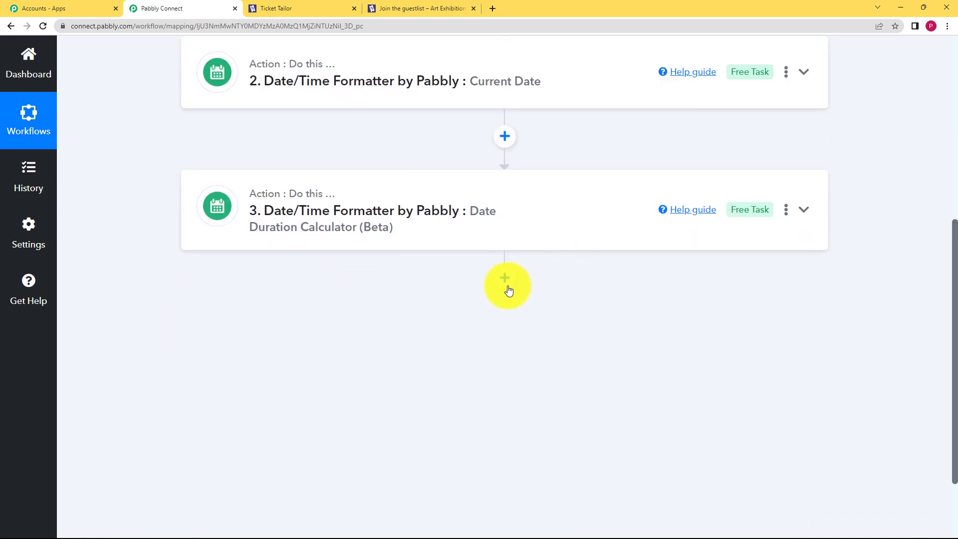
Step: Insert a Filter by Pabbly step as step 4 below the duration calculator
{"action": "left_click", "coordinate": [505, 278]}
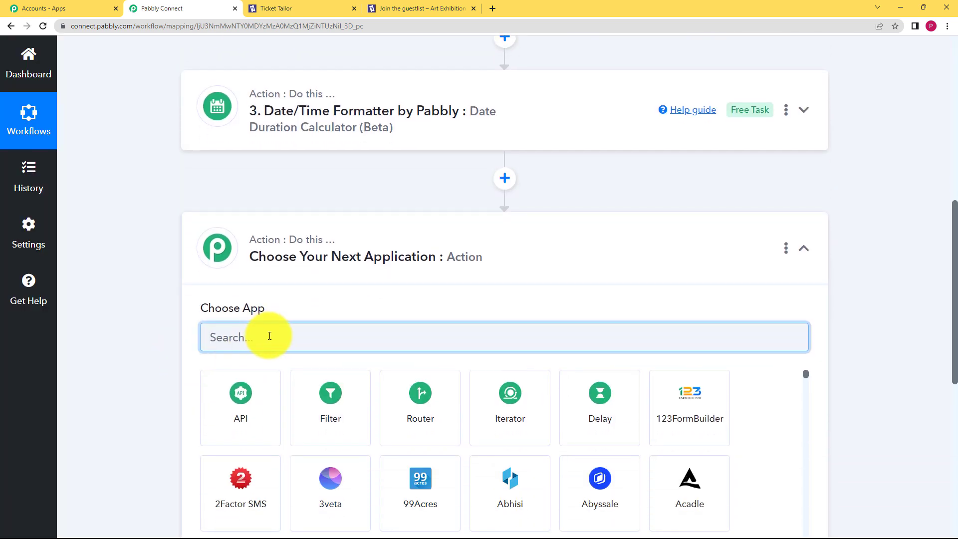
{"action": "type", "text": "filter"}
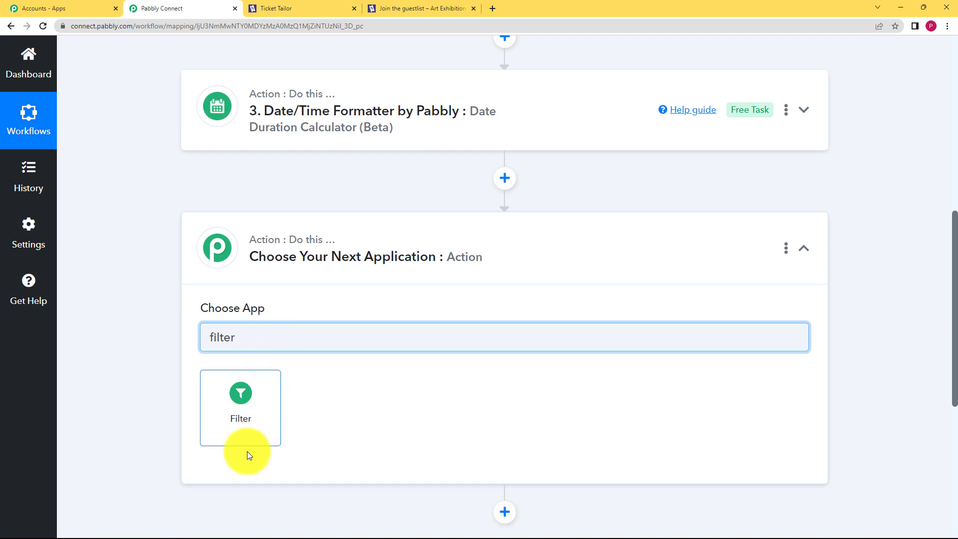
{"action": "left_click", "coordinate": [250, 390]}
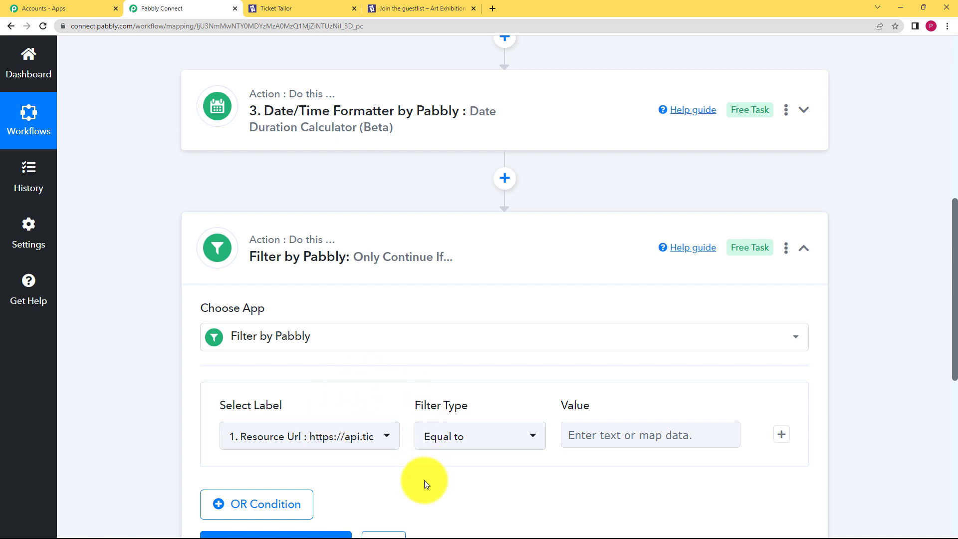
{"action": "scroll", "coordinate": [172, 417], "scroll_direction": "down", "scroll_amount": 2}
Step: Set the filter condition to '3. Result Days' Greater than -1
{"action": "left_click", "coordinate": [364, 339]}
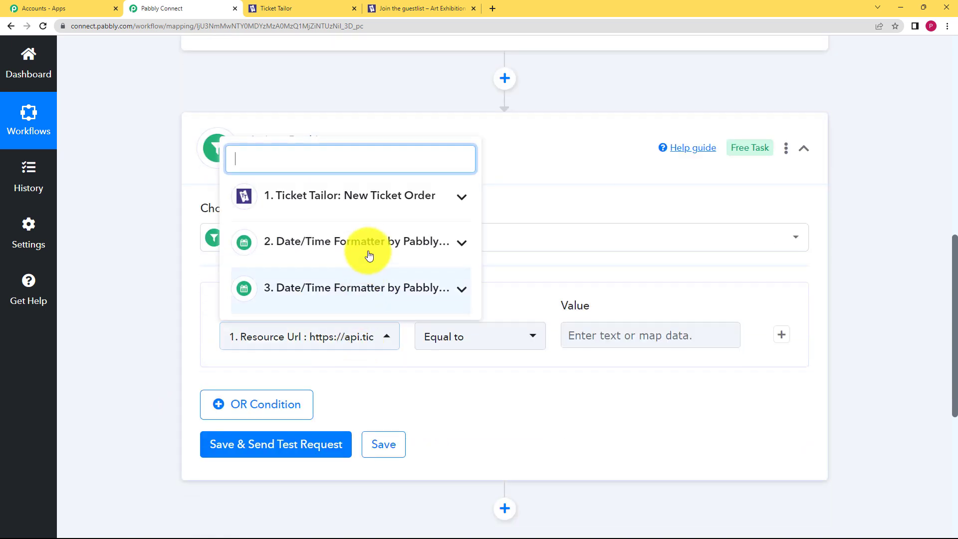
{"action": "left_click", "coordinate": [413, 286]}
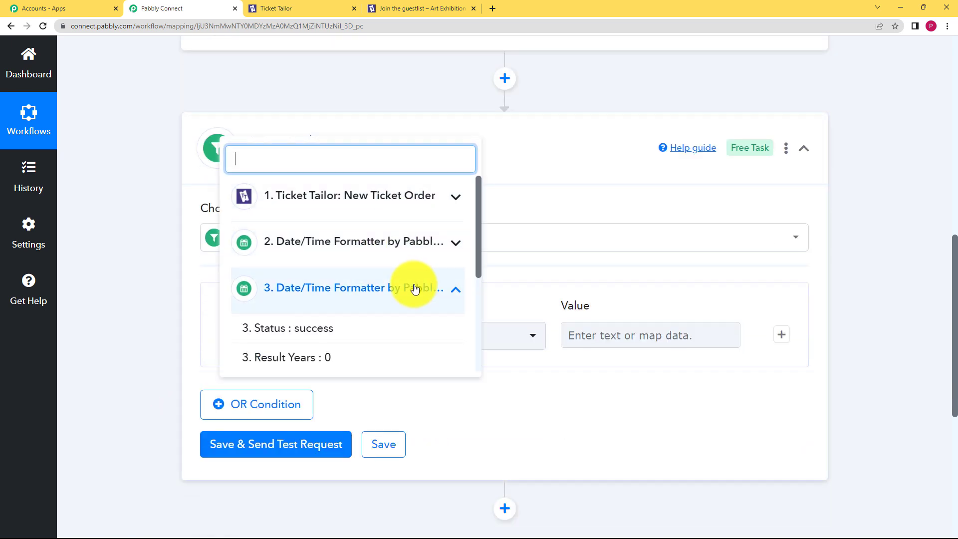
{"action": "scroll", "coordinate": [336, 354], "scroll_direction": "down", "scroll_amount": 3}
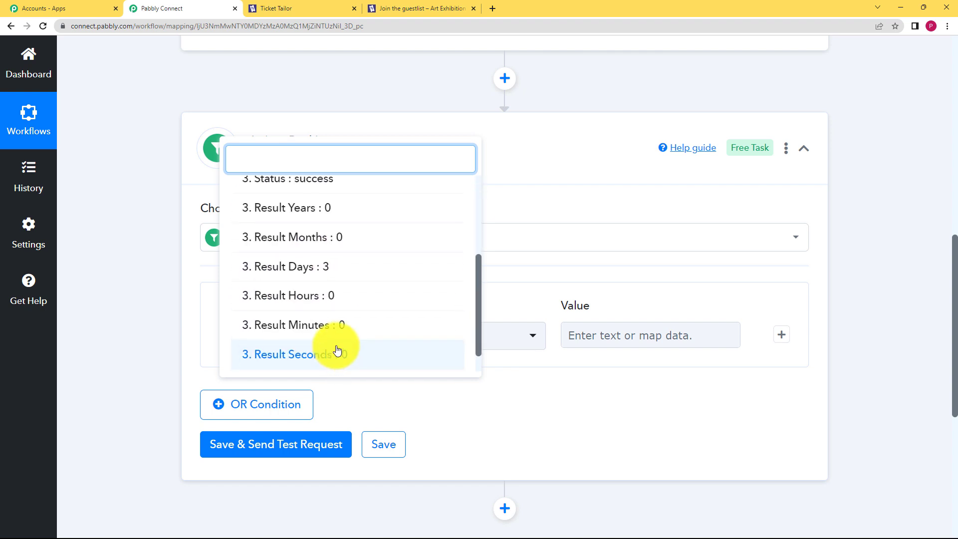
{"action": "left_click", "coordinate": [360, 265]}
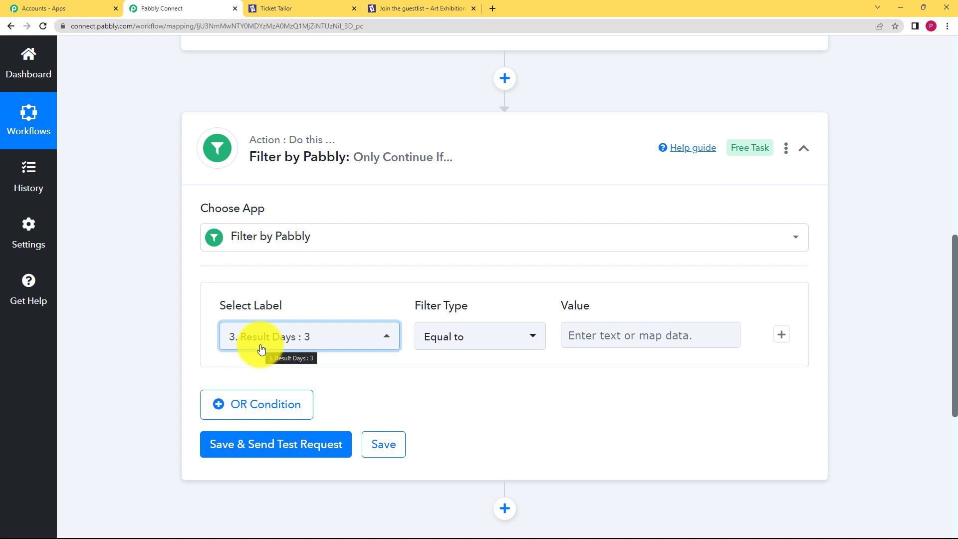
{"action": "left_click", "coordinate": [479, 335]}
{"action": "scroll", "coordinate": [508, 265], "scroll_direction": "down", "scroll_amount": 3}
{"action": "scroll", "coordinate": [510, 265], "scroll_direction": "down", "scroll_amount": 2}
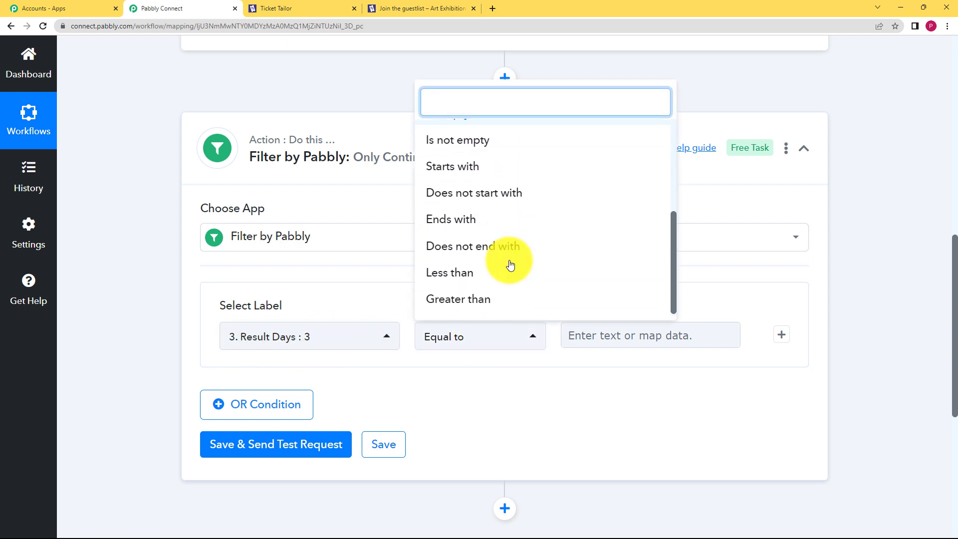
{"action": "left_click", "coordinate": [496, 298]}
{"action": "left_click", "coordinate": [610, 341]}
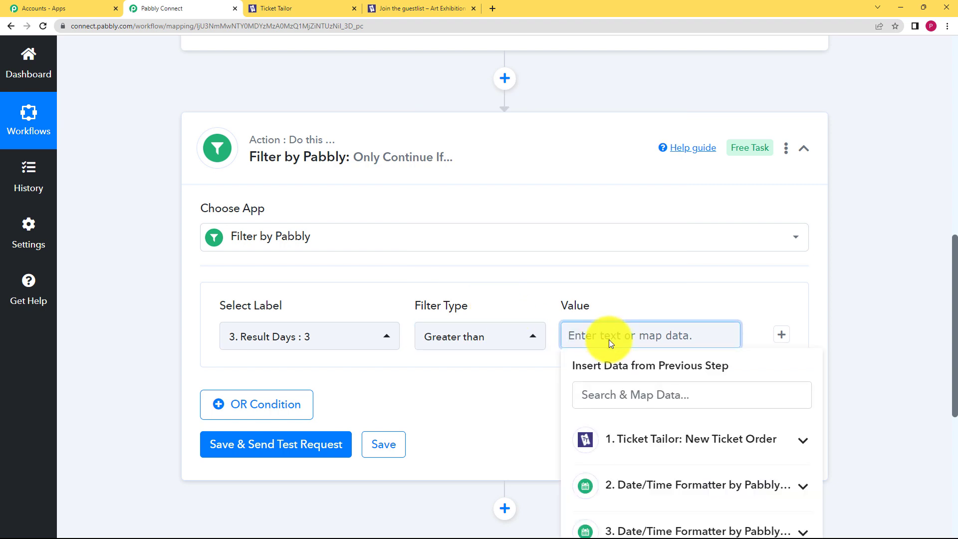
{"action": "type", "text": "-1"}
{"action": "left_click", "coordinate": [483, 418]}
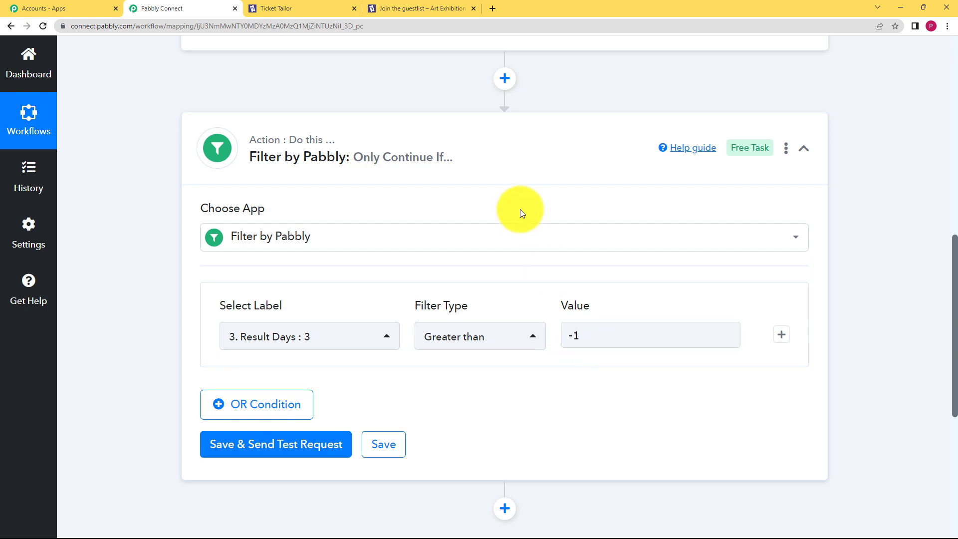
{"action": "scroll", "coordinate": [477, 351], "scroll_direction": "up", "scroll_amount": 6}
{"action": "scroll", "coordinate": [477, 351], "scroll_direction": "up", "scroll_amount": 3}
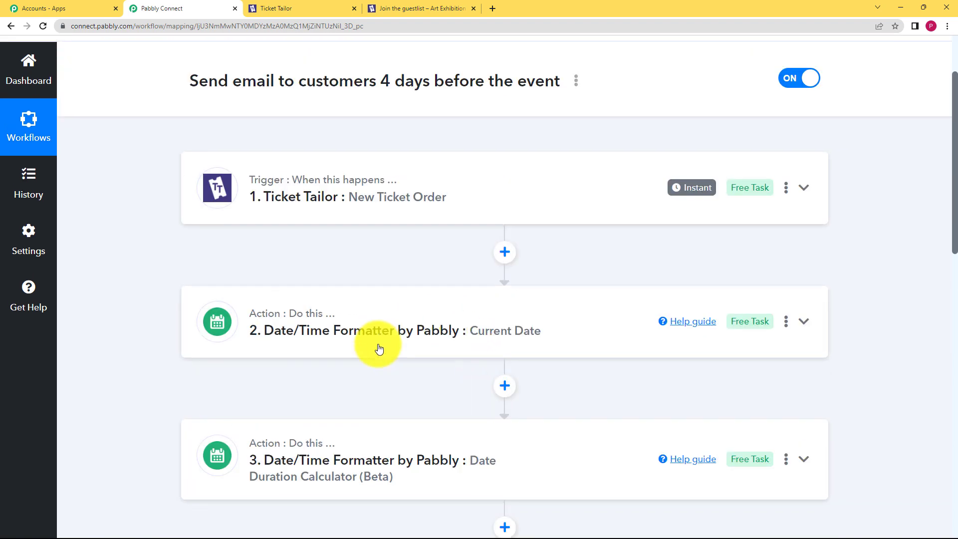
{"action": "scroll", "coordinate": [400, 357], "scroll_direction": "down", "scroll_amount": 2}
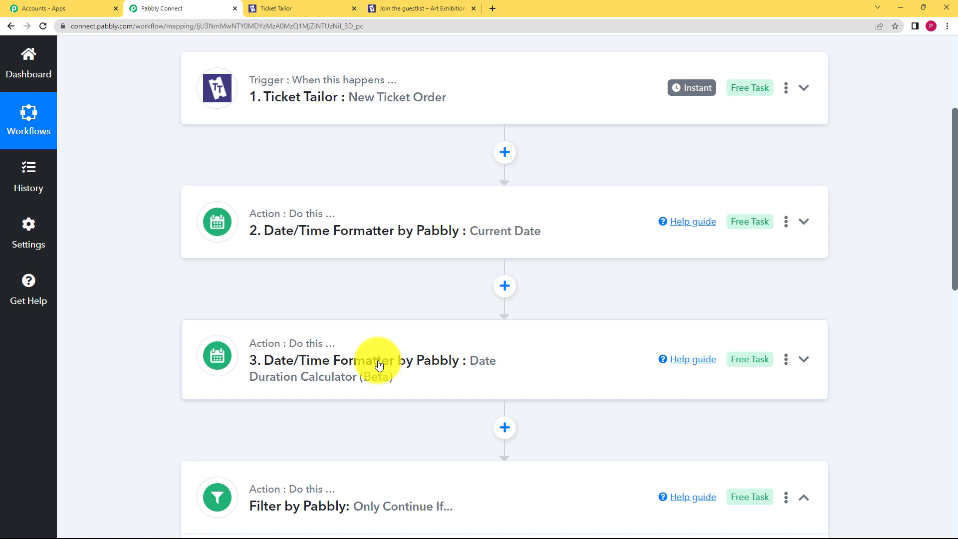
{"action": "scroll", "coordinate": [134, 385], "scroll_direction": "down", "scroll_amount": 2}
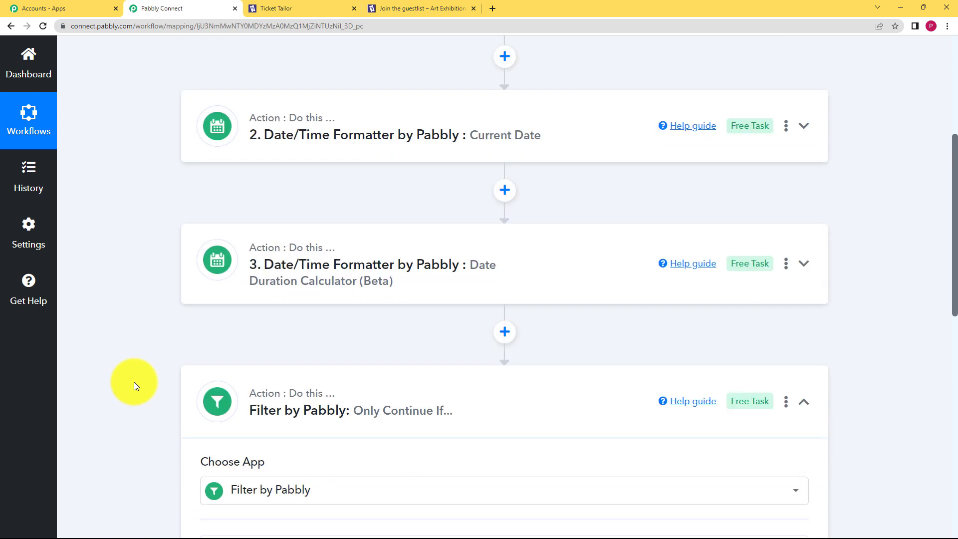
{"action": "scroll", "coordinate": [134, 385], "scroll_direction": "down", "scroll_amount": 5}
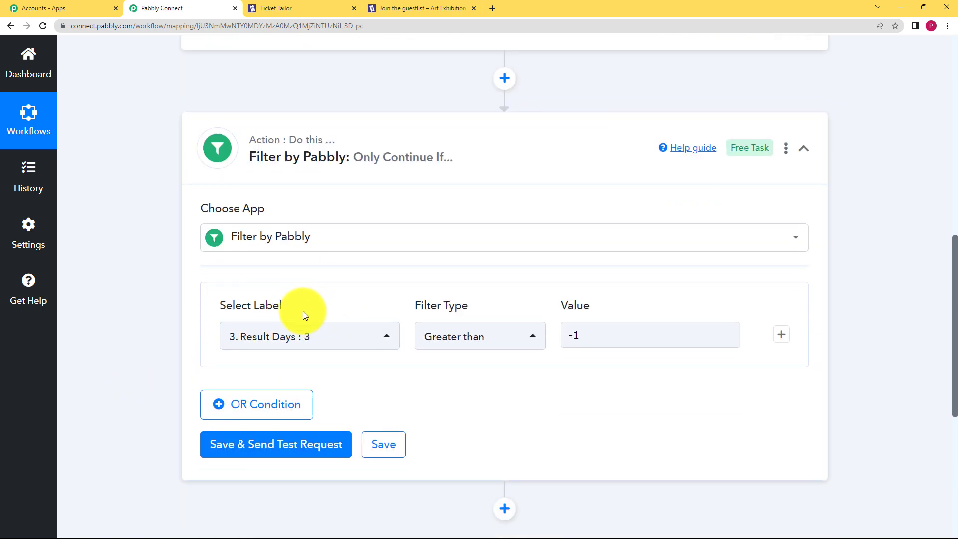
{"action": "left_click", "coordinate": [589, 329]}
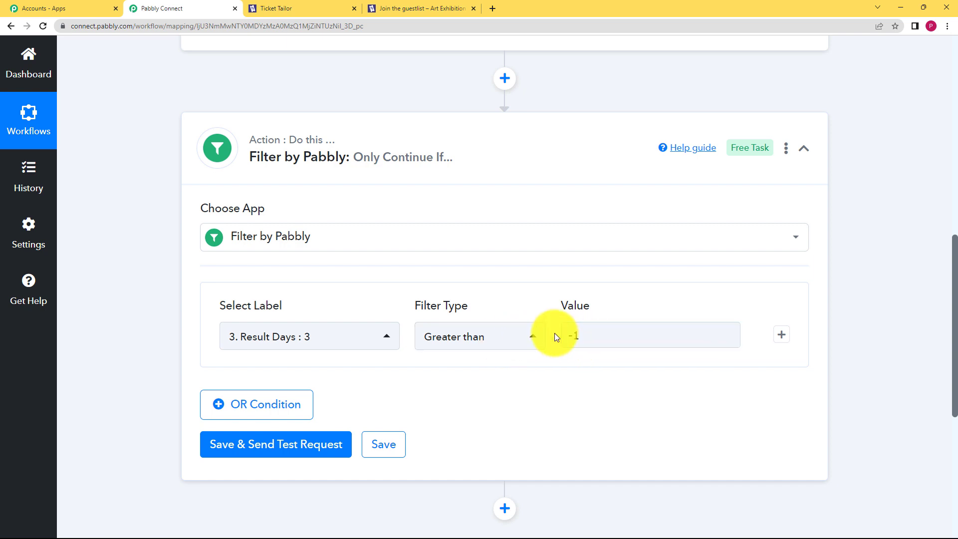
Step: Add a second AND condition: '3. Result Days' Less than 5
{"action": "left_click", "coordinate": [782, 335]}
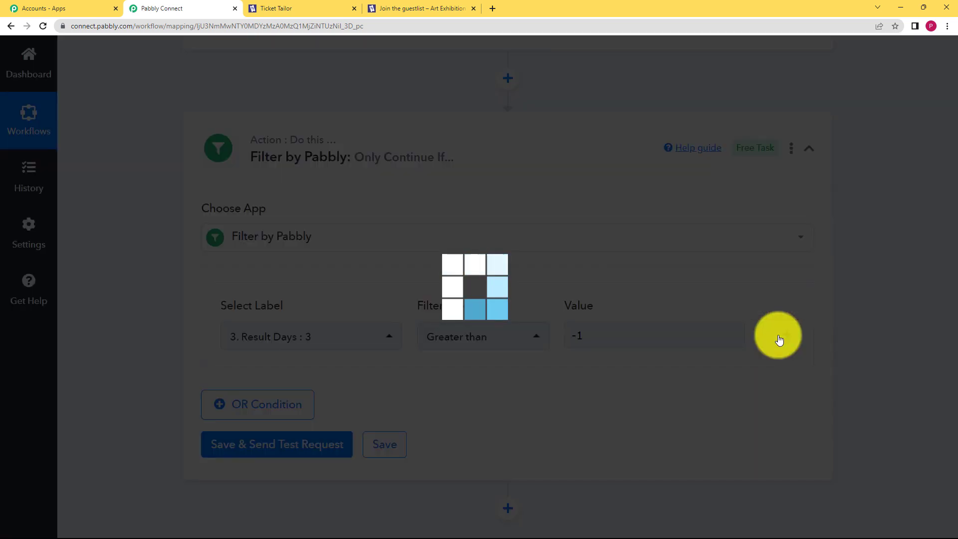
{"action": "left_click", "coordinate": [343, 384]}
{"action": "left_click", "coordinate": [342, 330]}
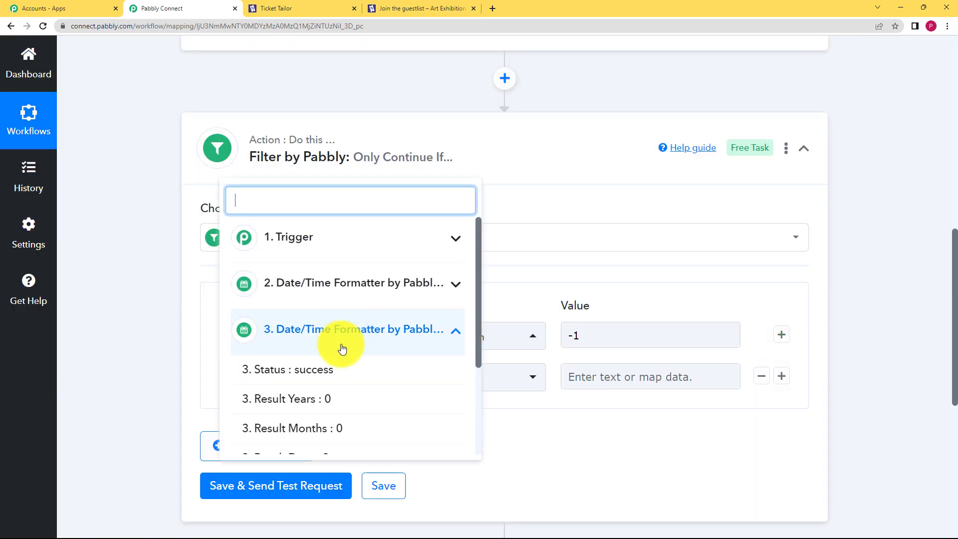
{"action": "scroll", "coordinate": [335, 359], "scroll_direction": "down", "scroll_amount": 2}
{"action": "left_click", "coordinate": [326, 373]}
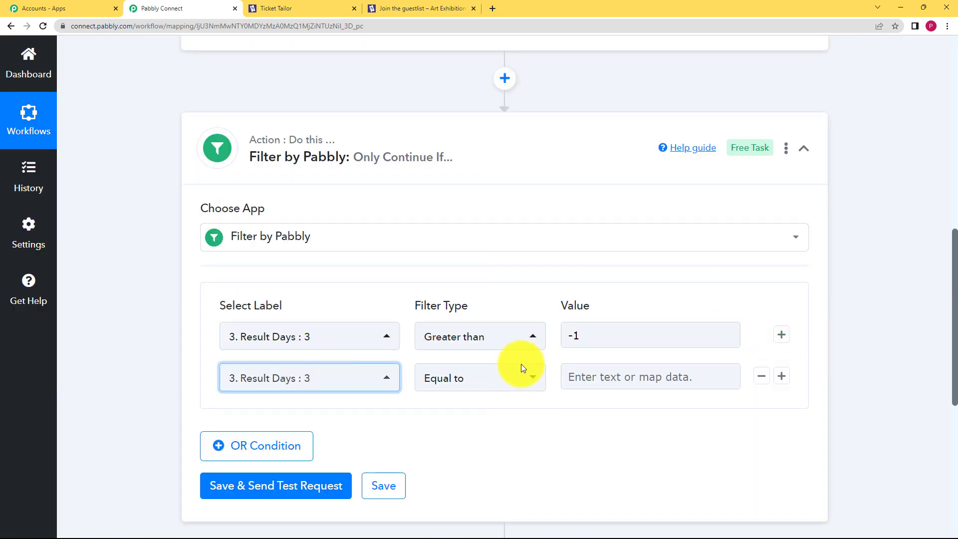
{"action": "left_click", "coordinate": [506, 373]}
{"action": "scroll", "coordinate": [504, 292], "scroll_direction": "down", "scroll_amount": 3}
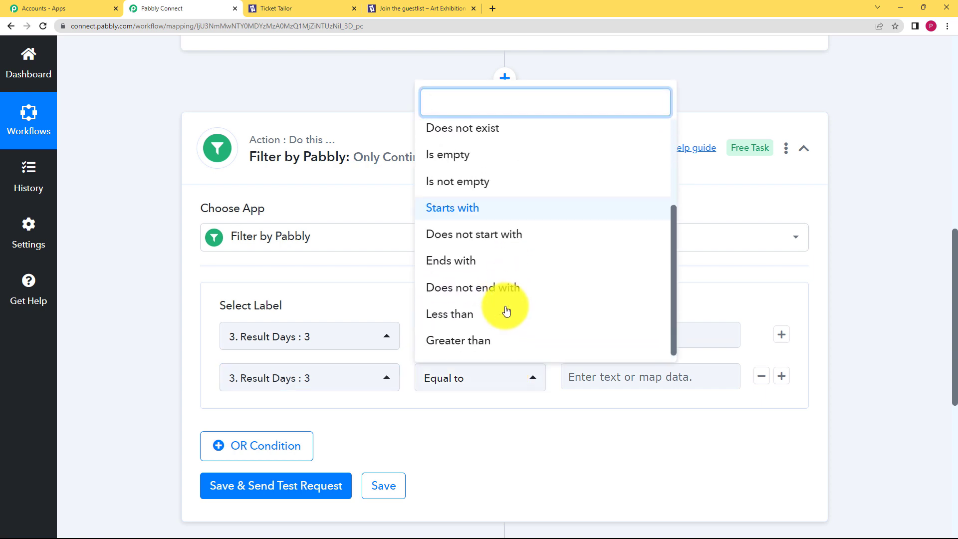
{"action": "left_click", "coordinate": [507, 312]}
{"action": "left_click", "coordinate": [627, 384]}
{"action": "type", "text": "5"}
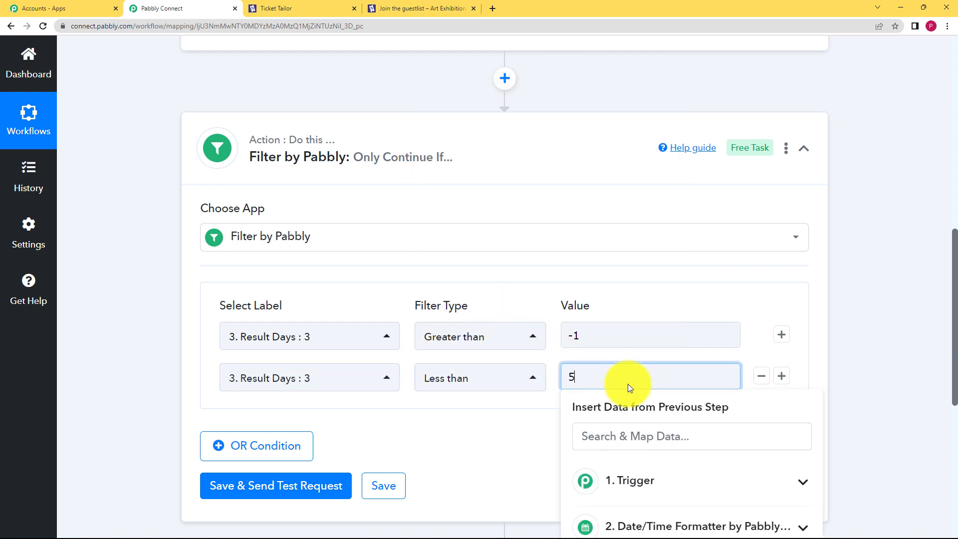
{"action": "left_click", "coordinate": [536, 428]}
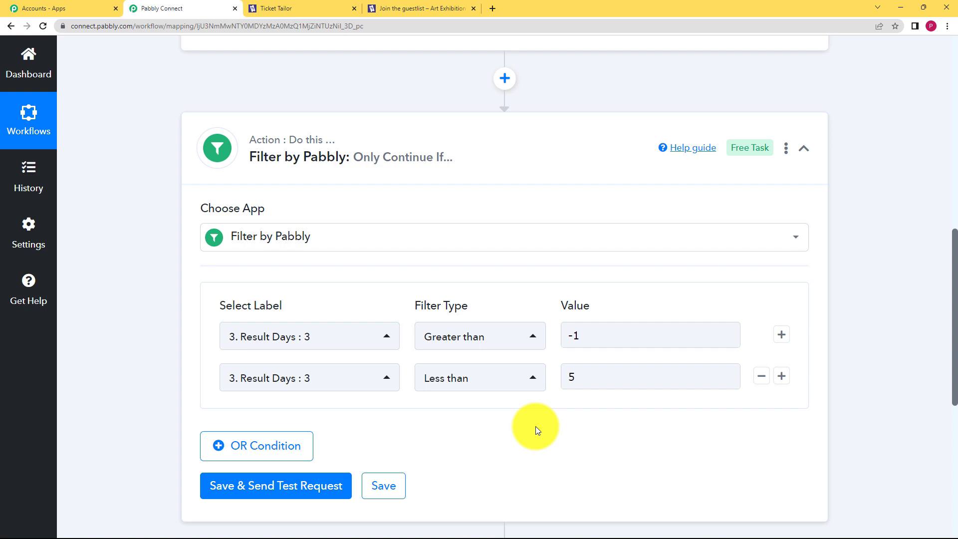
{"action": "left_click", "coordinate": [579, 343]}
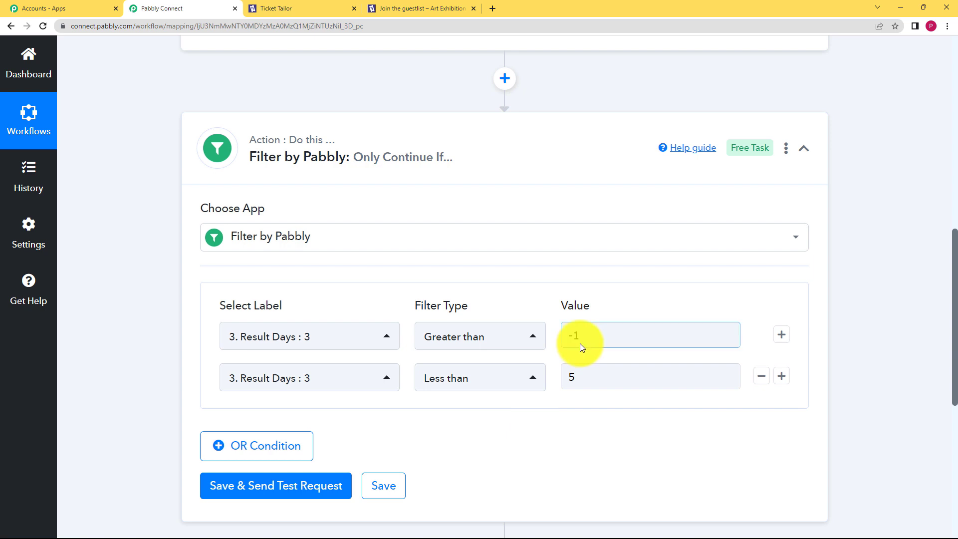
Step: Test the filter and confirm the response reads 'Condition is true'
{"action": "left_click", "coordinate": [332, 485]}
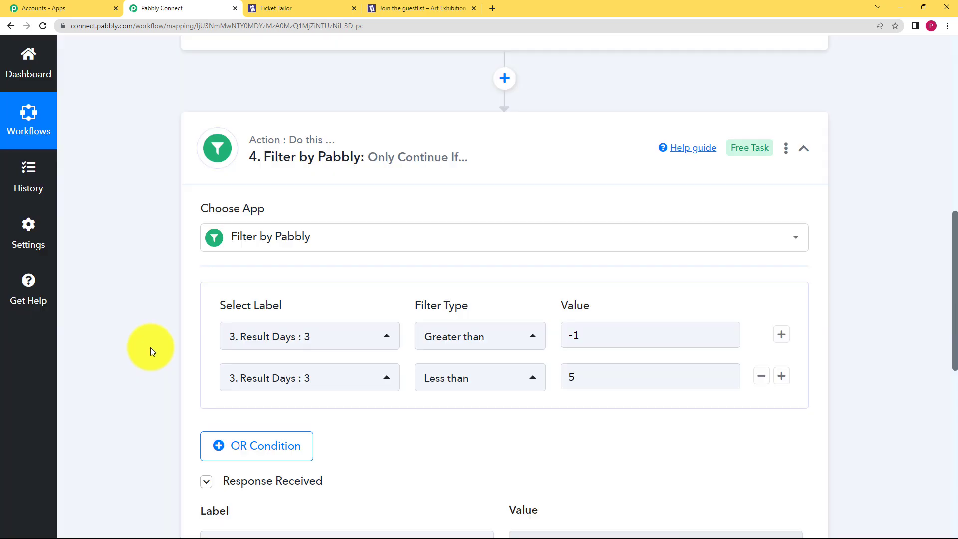
{"action": "scroll", "coordinate": [151, 348], "scroll_direction": "down", "scroll_amount": 3}
{"action": "left_click_drag", "start_coordinate": [564, 395], "coordinate": [475, 413]}
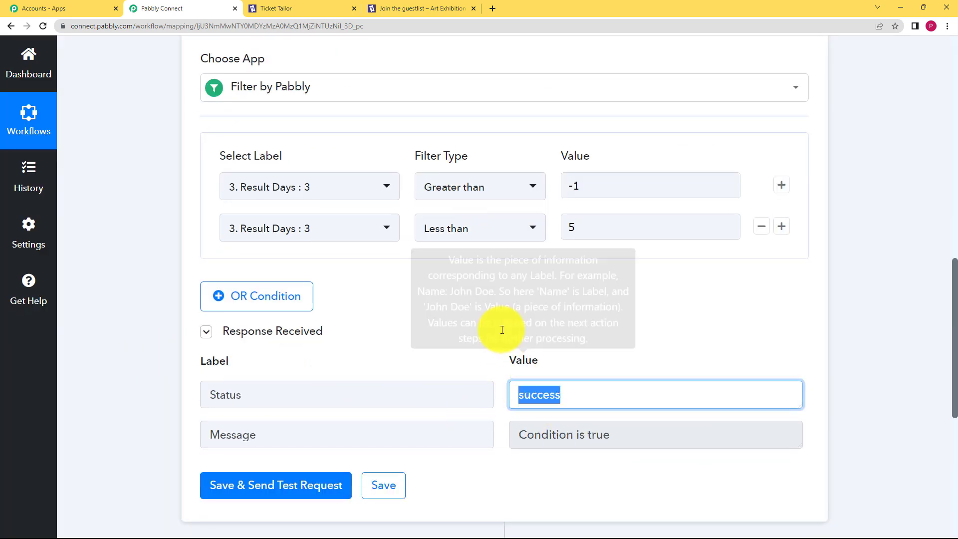
{"action": "left_click", "coordinate": [503, 330]}
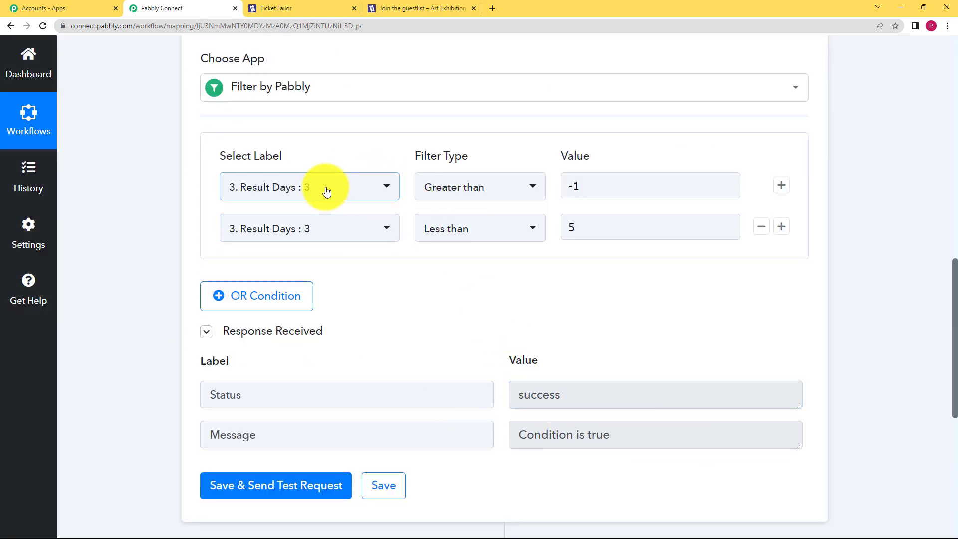
{"action": "left_click", "coordinate": [569, 186]}
{"action": "left_click", "coordinate": [571, 226]}
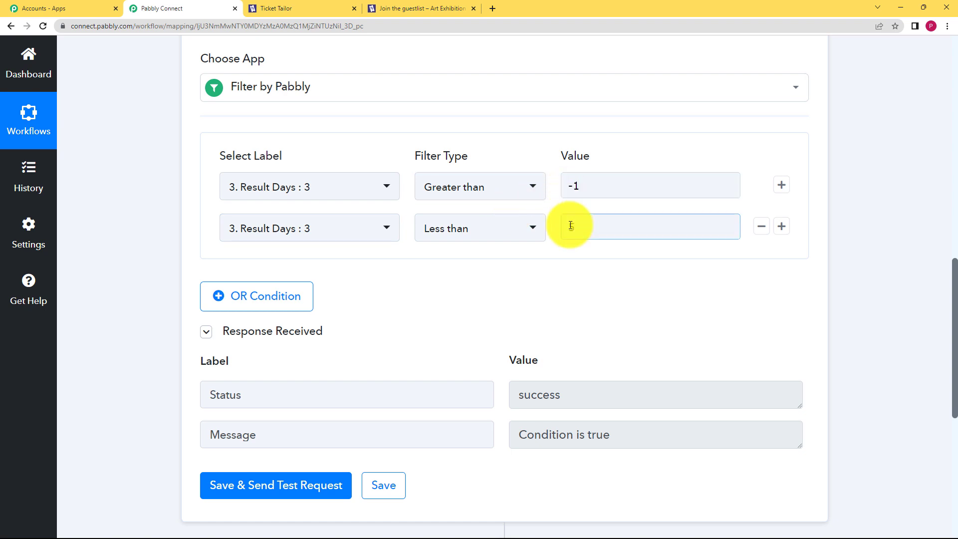
Step: Save the filter step, acknowledge the confirmation, and collapse step 4
{"action": "scroll", "coordinate": [267, 312], "scroll_direction": "down", "scroll_amount": 4}
{"action": "left_click", "coordinate": [388, 290]}
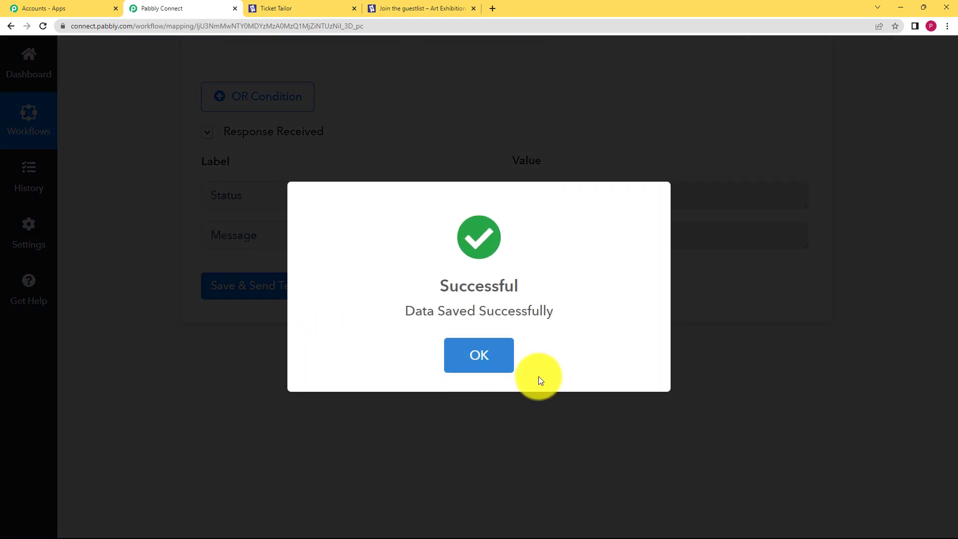
{"action": "left_click", "coordinate": [500, 368]}
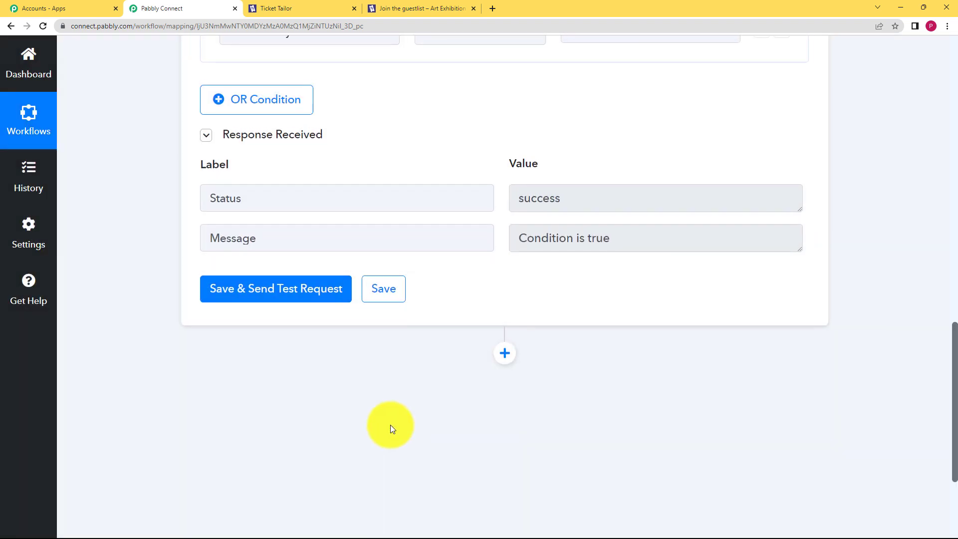
{"action": "scroll", "coordinate": [391, 424], "scroll_direction": "up", "scroll_amount": 5}
{"action": "left_click", "coordinate": [514, 186]}
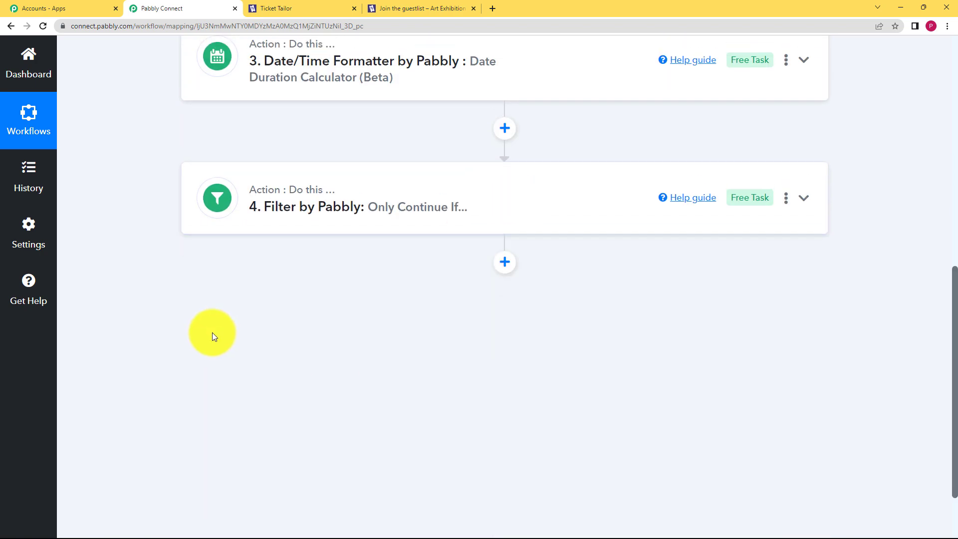
{"action": "scroll", "coordinate": [215, 334], "scroll_direction": "up", "scroll_amount": 3}
{"action": "scroll", "coordinate": [461, 369], "scroll_direction": "up", "scroll_amount": 3}
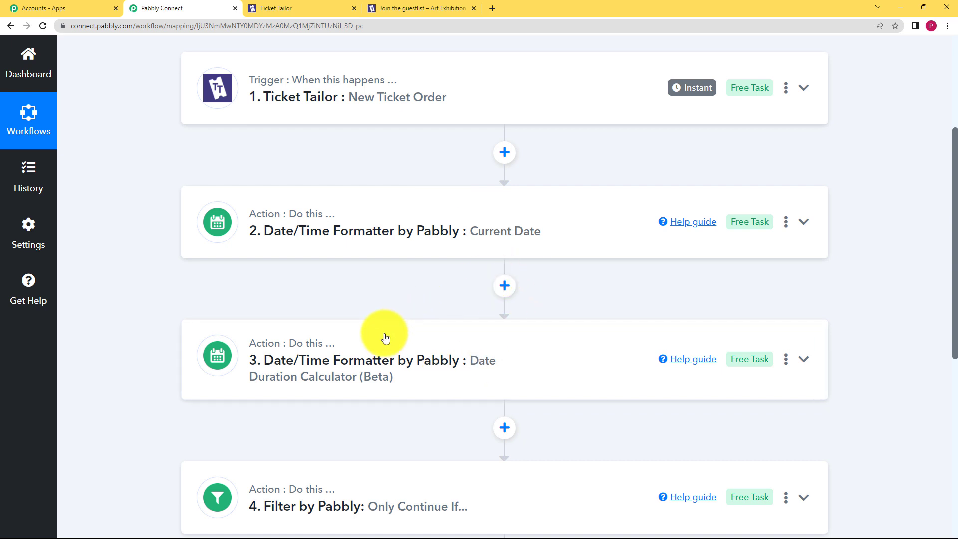
{"action": "scroll", "coordinate": [385, 338], "scroll_direction": "down", "scroll_amount": 3}
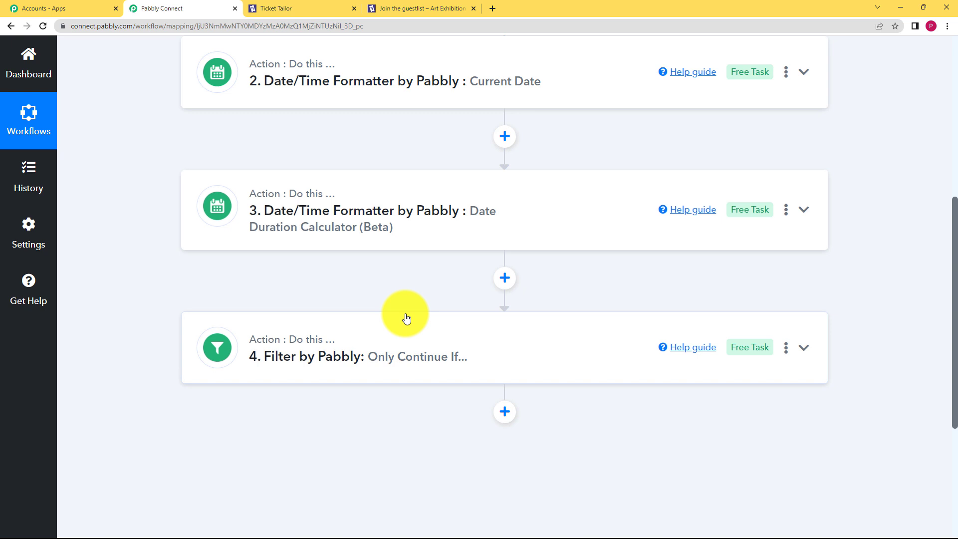
Step: Add a Gmail step after the filter with the Send Email action event
{"action": "left_click", "coordinate": [504, 412]}
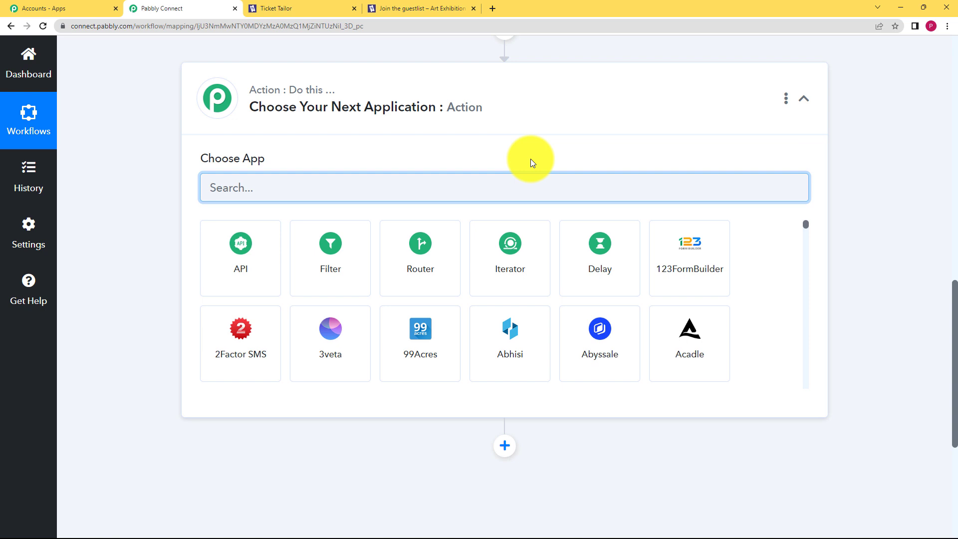
{"action": "type", "text": "gmail"}
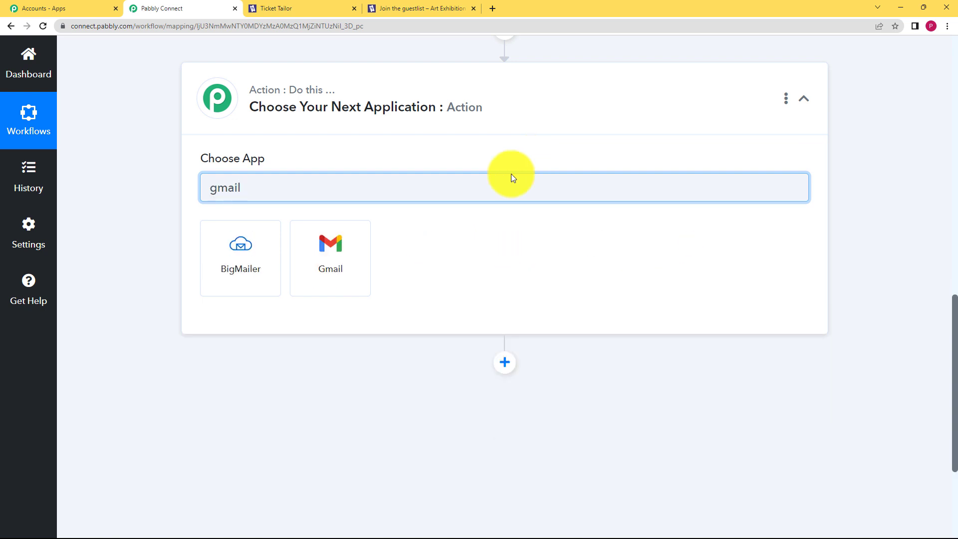
{"action": "left_click", "coordinate": [316, 247]}
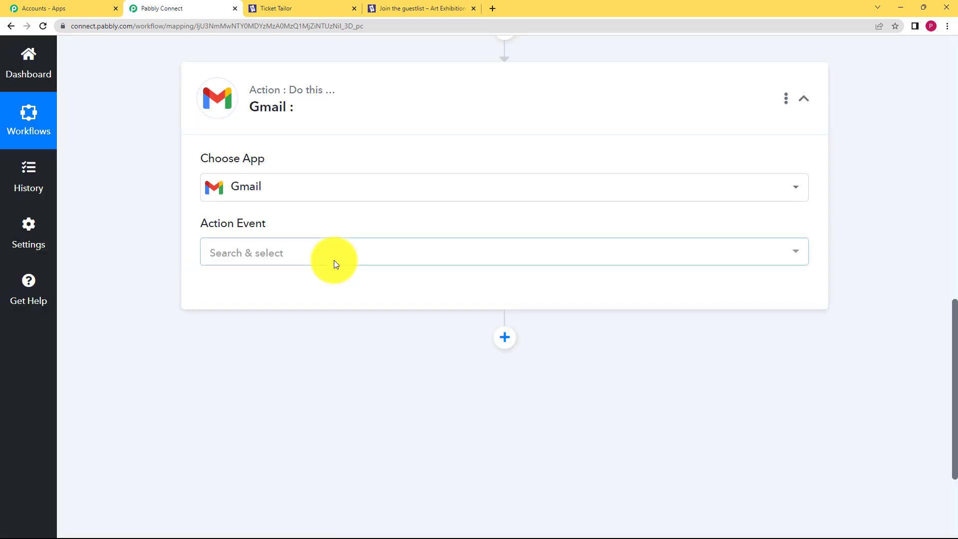
{"action": "left_click", "coordinate": [334, 259]}
{"action": "left_click", "coordinate": [284, 329]}
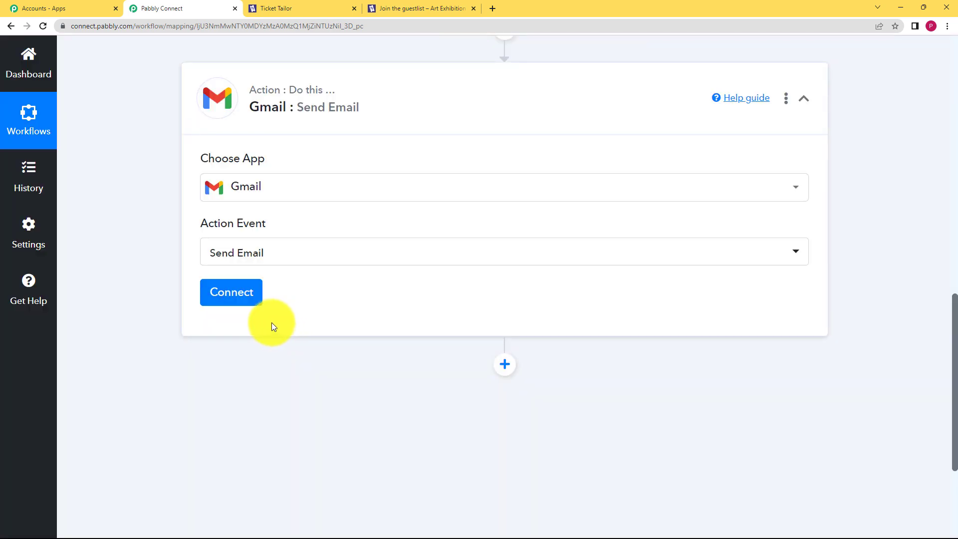
Step: Connect a new Gmail account through Google authorization and allow Pabbly Connect access
{"action": "left_click", "coordinate": [235, 293]}
{"action": "left_click", "coordinate": [474, 185]}
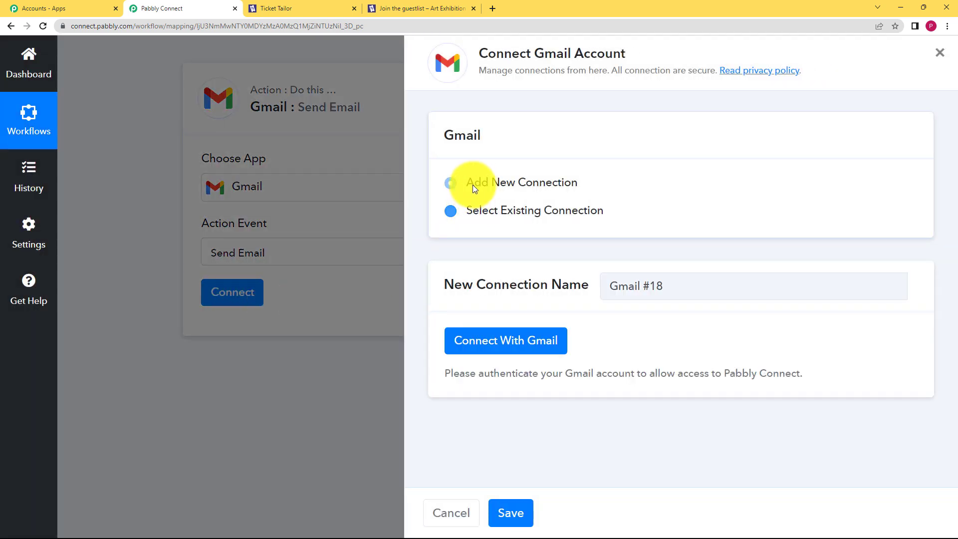
{"action": "left_click", "coordinate": [494, 342]}
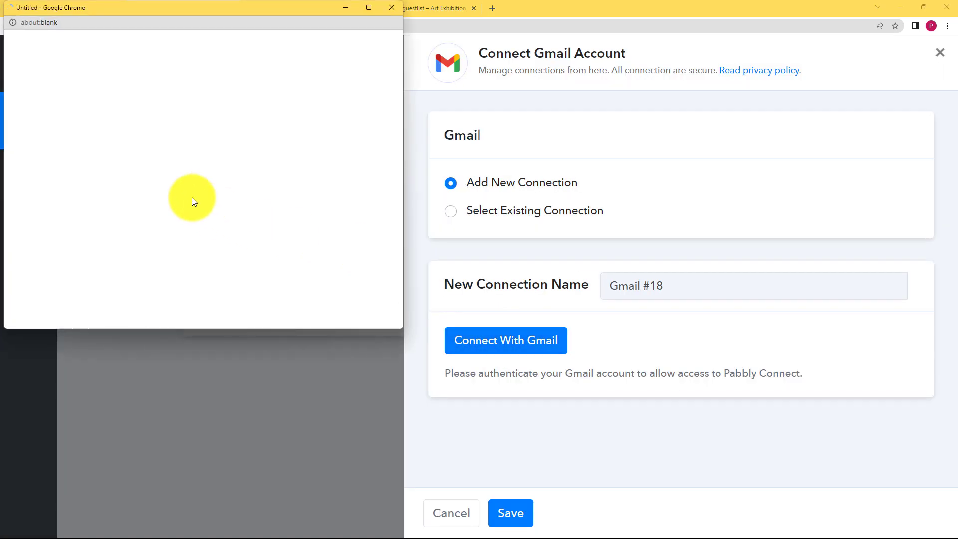
{"action": "left_click", "coordinate": [156, 208]}
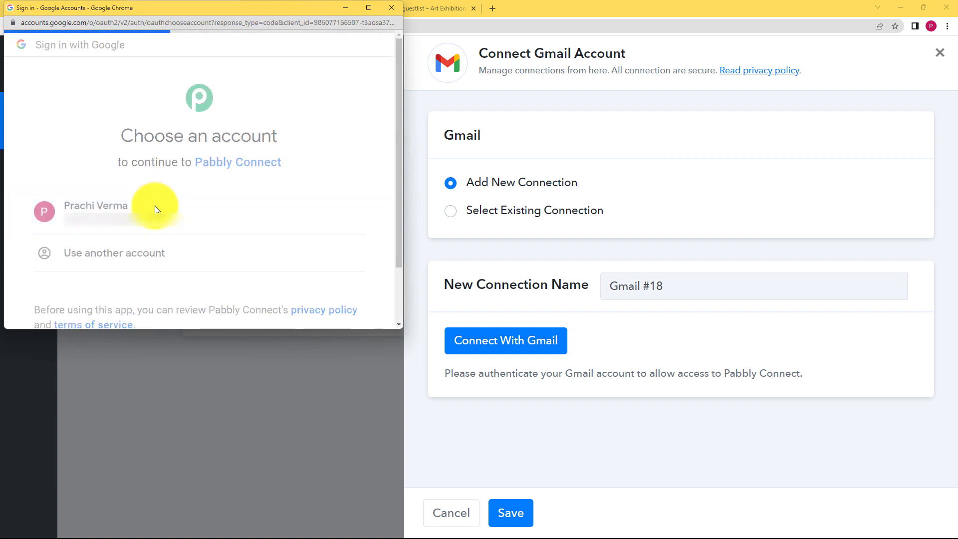
{"action": "scroll", "coordinate": [249, 274], "scroll_direction": "down", "scroll_amount": 5}
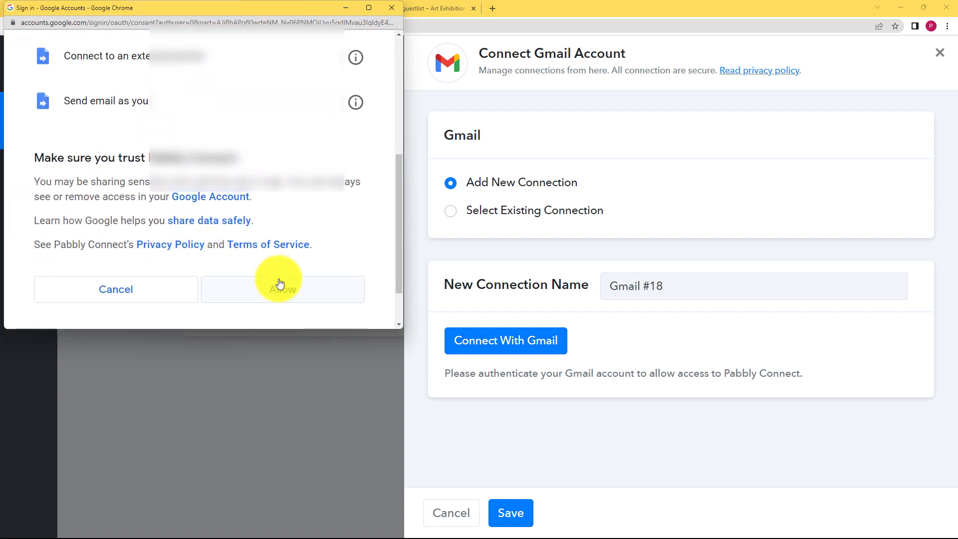
{"action": "left_click", "coordinate": [280, 285]}
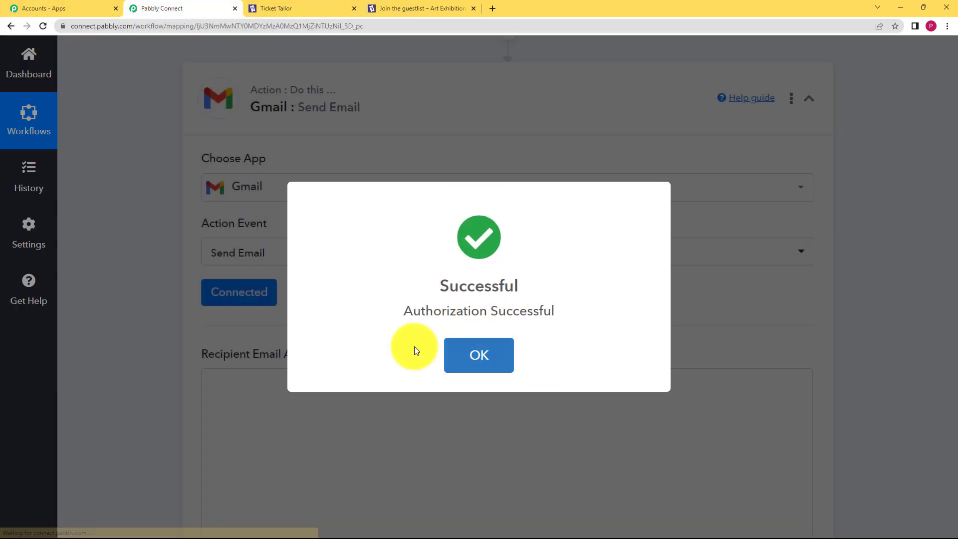
{"action": "scroll", "coordinate": [152, 352], "scroll_direction": "down", "scroll_amount": 3}
{"action": "left_click", "coordinate": [280, 240]}
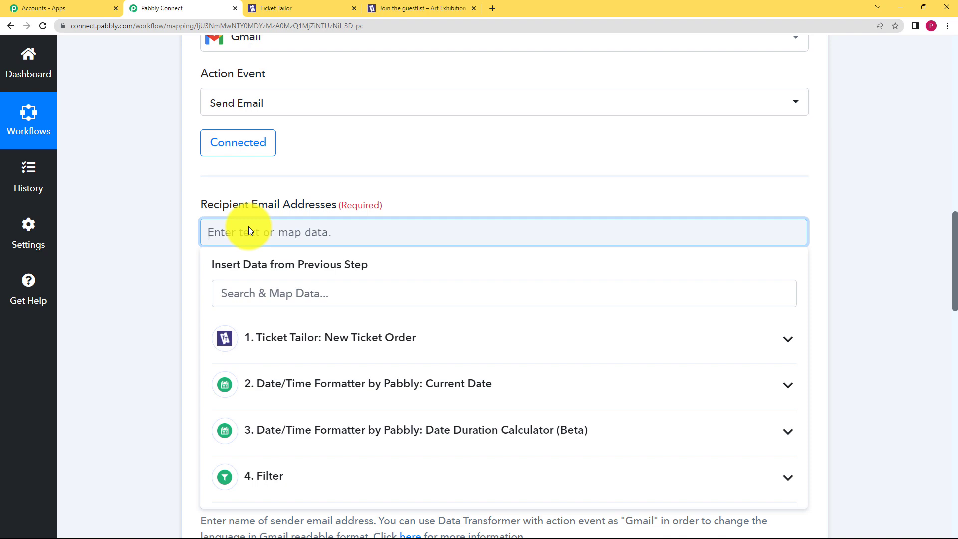
Step: Map the ticket holder's email from the Ticket Tailor order as the recipient
{"action": "left_click", "coordinate": [292, 347]}
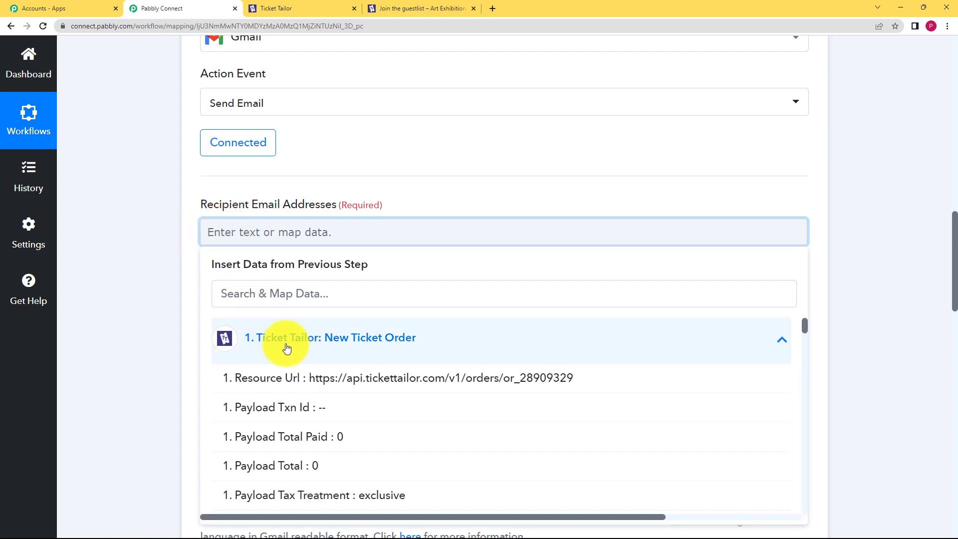
{"action": "scroll", "coordinate": [353, 327], "scroll_direction": "down", "scroll_amount": 6}
{"action": "scroll", "coordinate": [356, 330], "scroll_direction": "down", "scroll_amount": 10}
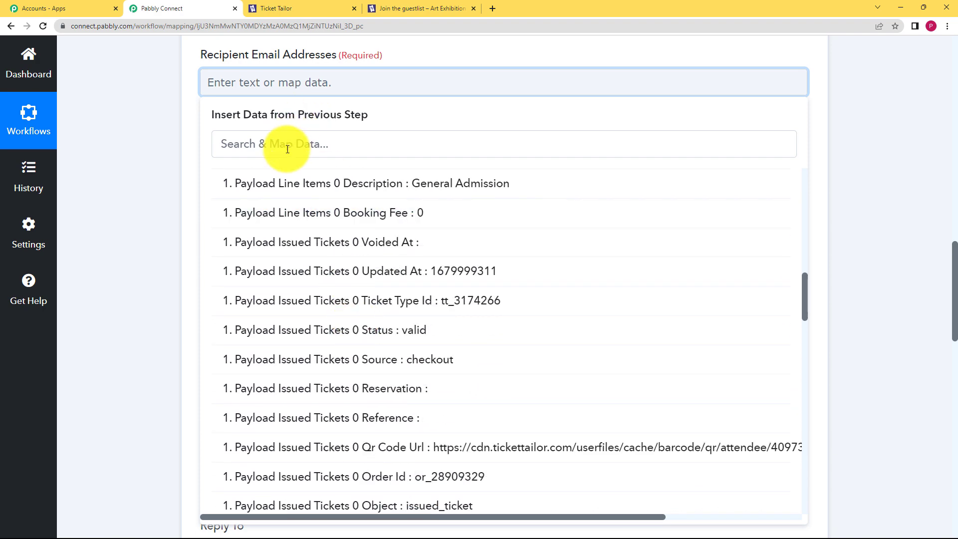
{"action": "scroll", "coordinate": [364, 241], "scroll_direction": "down", "scroll_amount": 3}
{"action": "scroll", "coordinate": [367, 248], "scroll_direction": "up", "scroll_amount": 1}
{"action": "scroll", "coordinate": [366, 250], "scroll_direction": "up", "scroll_amount": 5}
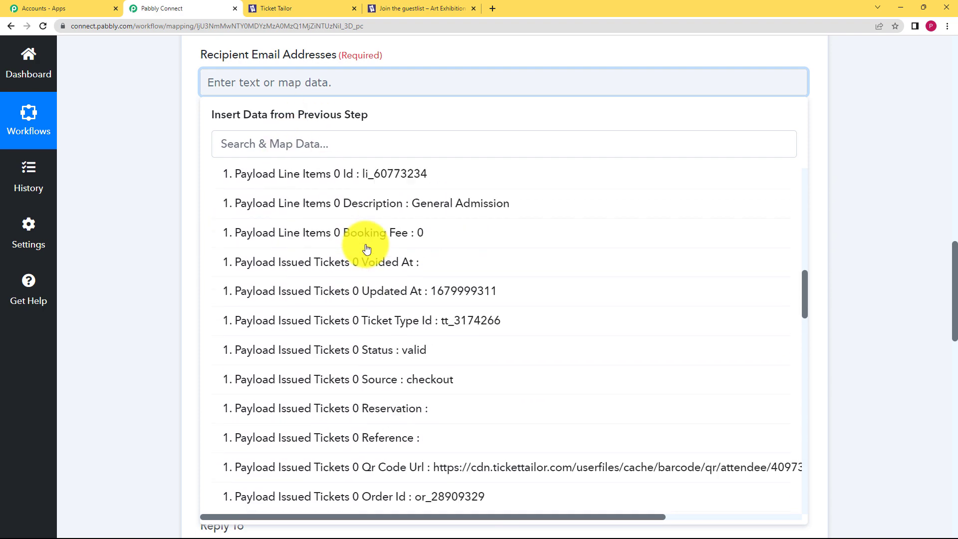
{"action": "left_click", "coordinate": [354, 148]}
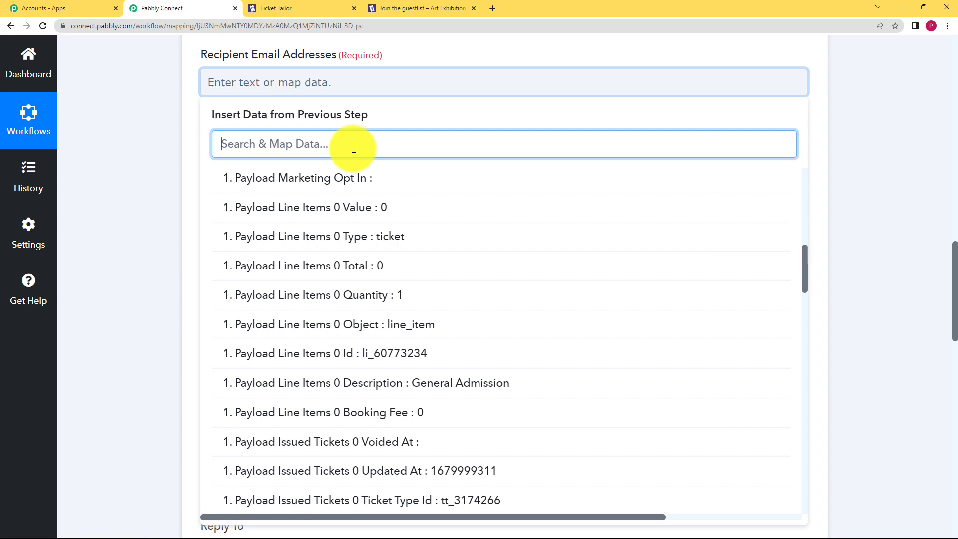
{"action": "type", "text": "@"}
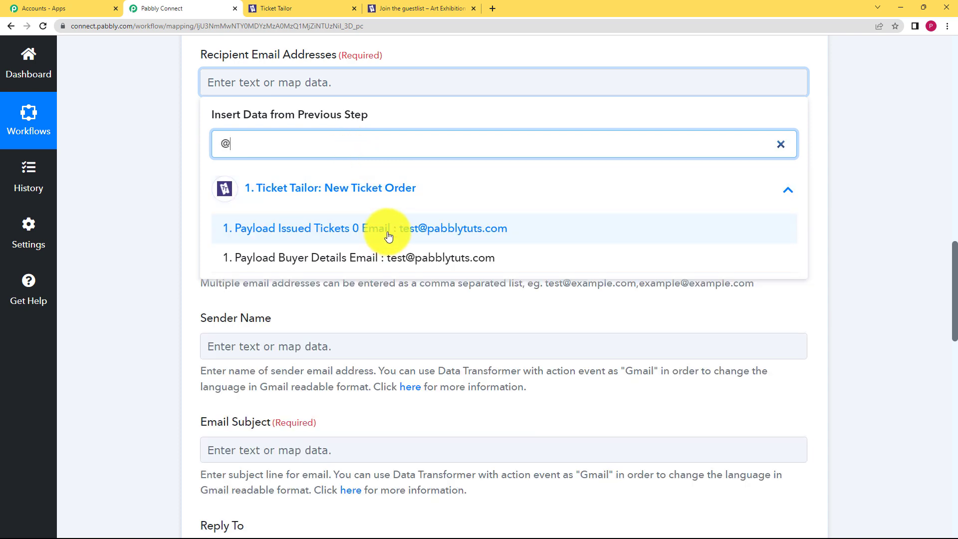
{"action": "left_click", "coordinate": [430, 230]}
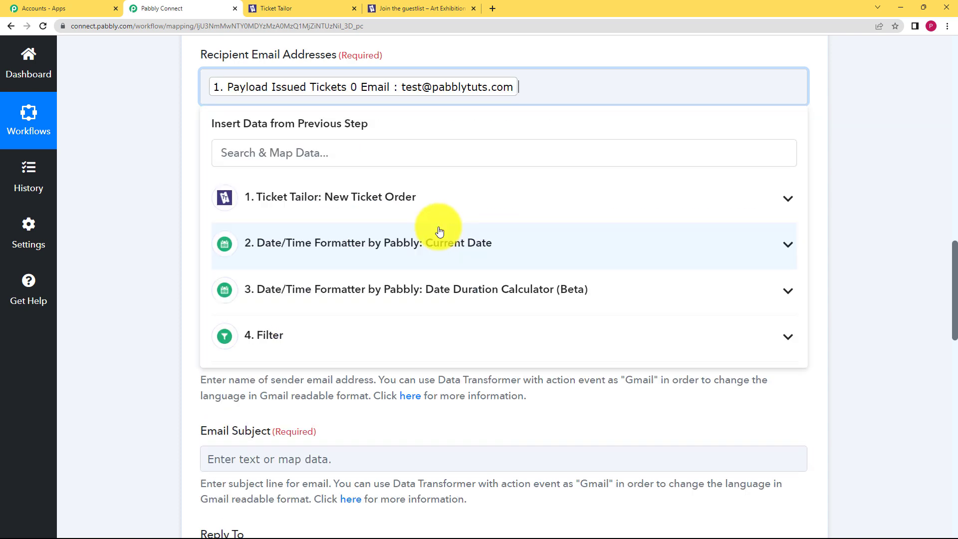
{"action": "left_click", "coordinate": [173, 243]}
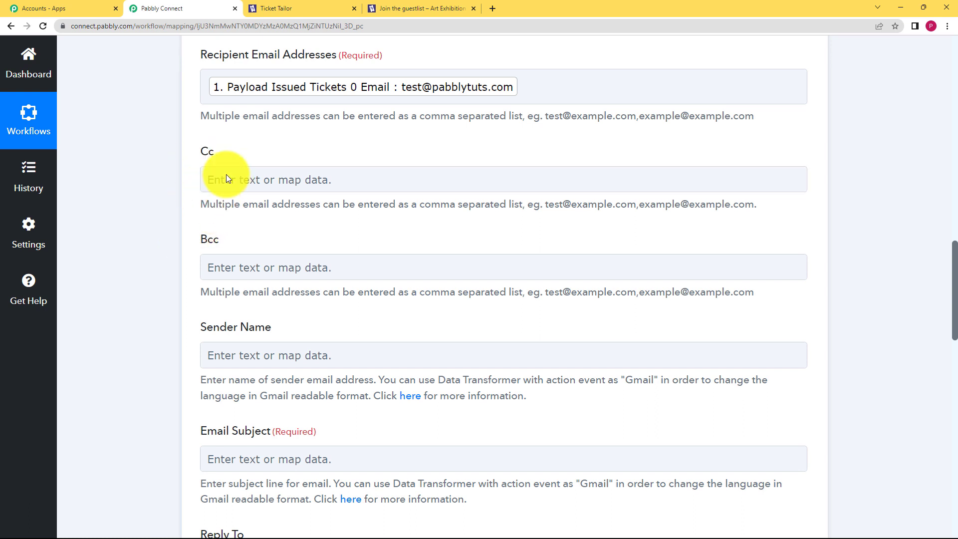
Step: Set the sender name to 'Event Booking' and begin the subject with 'Booking Con'
{"action": "left_click", "coordinate": [229, 188]}
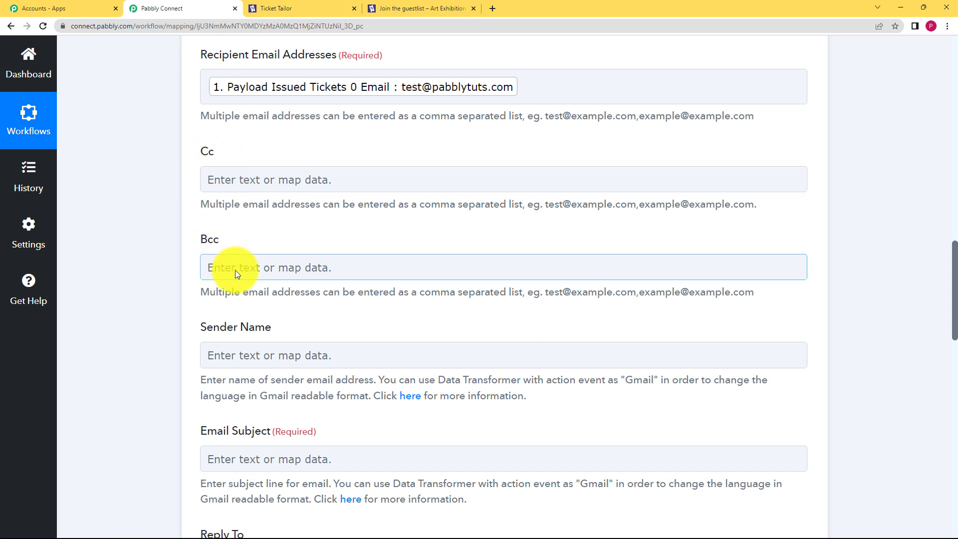
{"action": "scroll", "coordinate": [234, 265], "scroll_direction": "down", "scroll_amount": 2}
{"action": "left_click", "coordinate": [253, 252]}
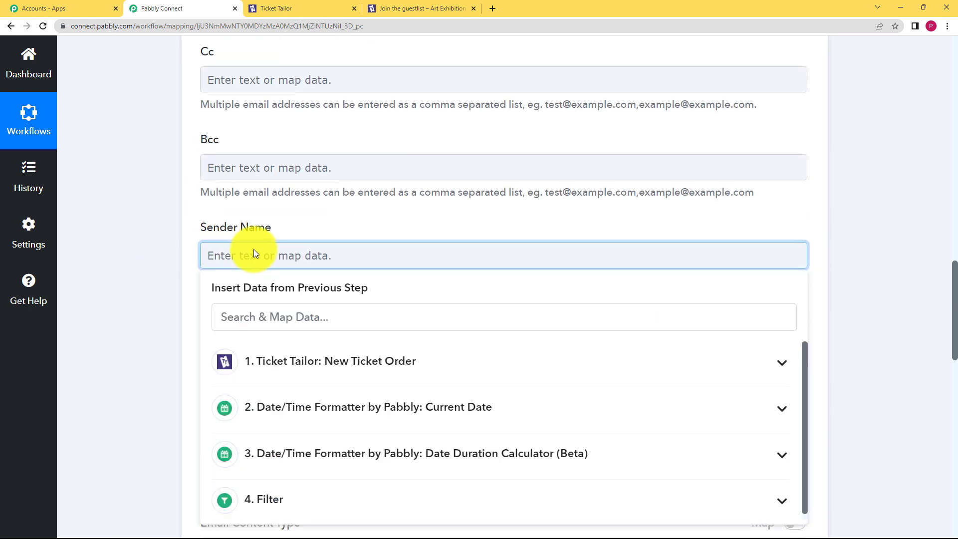
{"action": "type", "text": "Event Booking"}
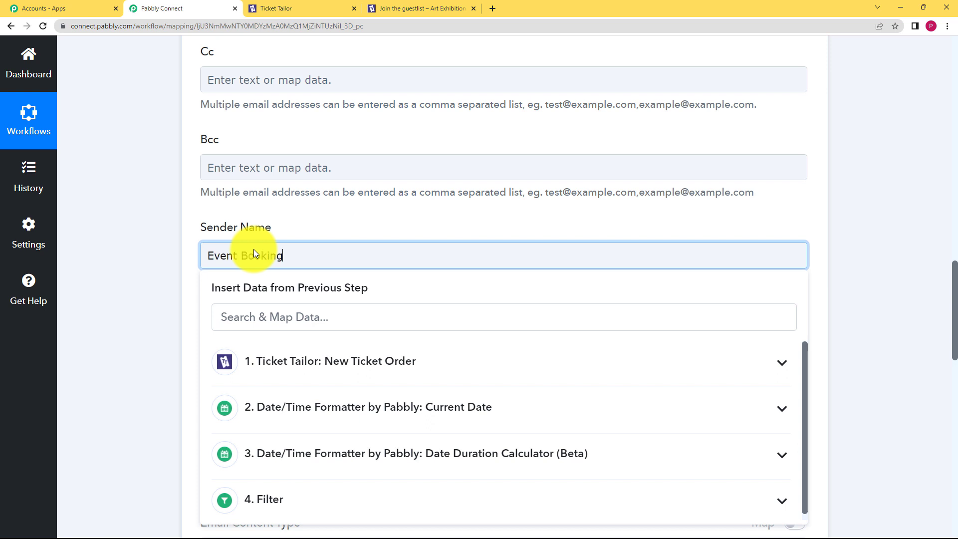
{"action": "left_click", "coordinate": [136, 276]}
{"action": "left_click", "coordinate": [241, 361]}
{"action": "type", "text": "Book"}
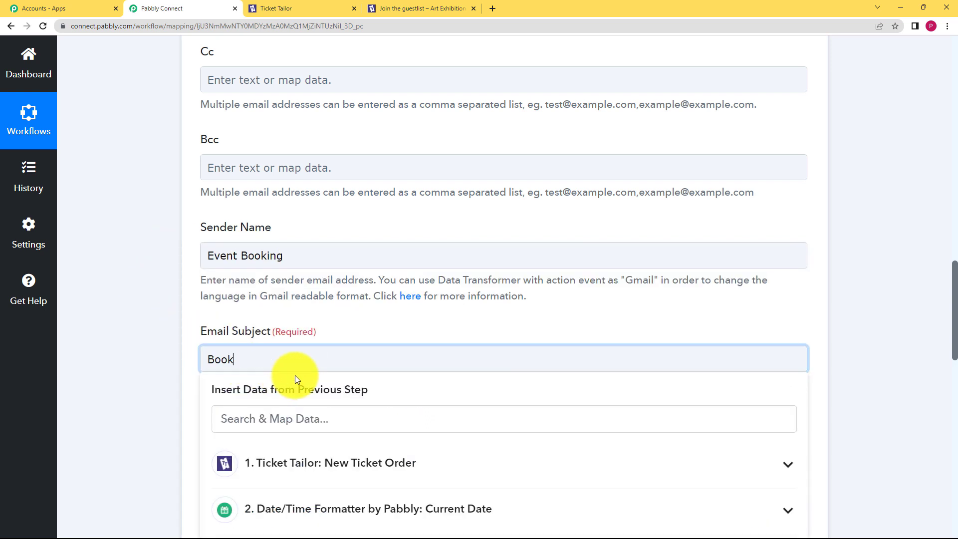
{"action": "type", "text": "ing Confirmed"}
Step: Start the email body with 'Dear' and 'Your Booking for'
{"action": "left_click", "coordinate": [184, 343]}
{"action": "scroll", "coordinate": [189, 330], "scroll_direction": "down", "scroll_amount": 4}
{"action": "scroll", "coordinate": [200, 350], "scroll_direction": "down", "scroll_amount": 2}
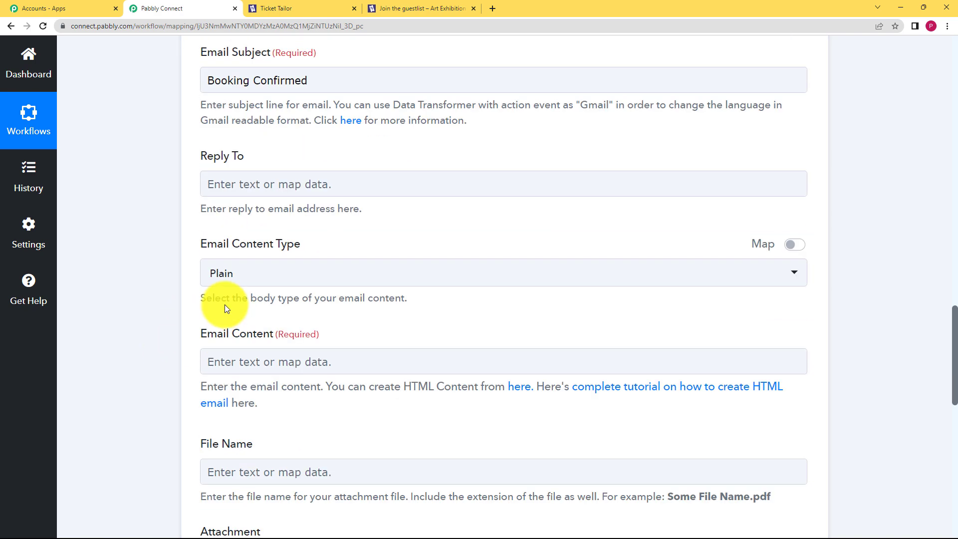
{"action": "scroll", "coordinate": [225, 308], "scroll_direction": "down", "scroll_amount": 1}
{"action": "left_click", "coordinate": [218, 342]}
{"action": "type", "text": "De"}
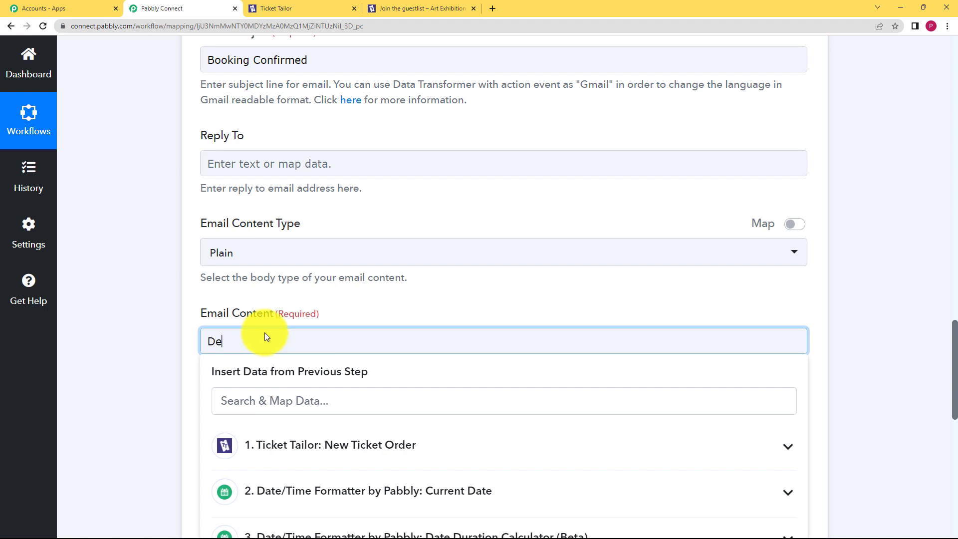
{"action": "type", "text": "ar Visitor,\\n"}
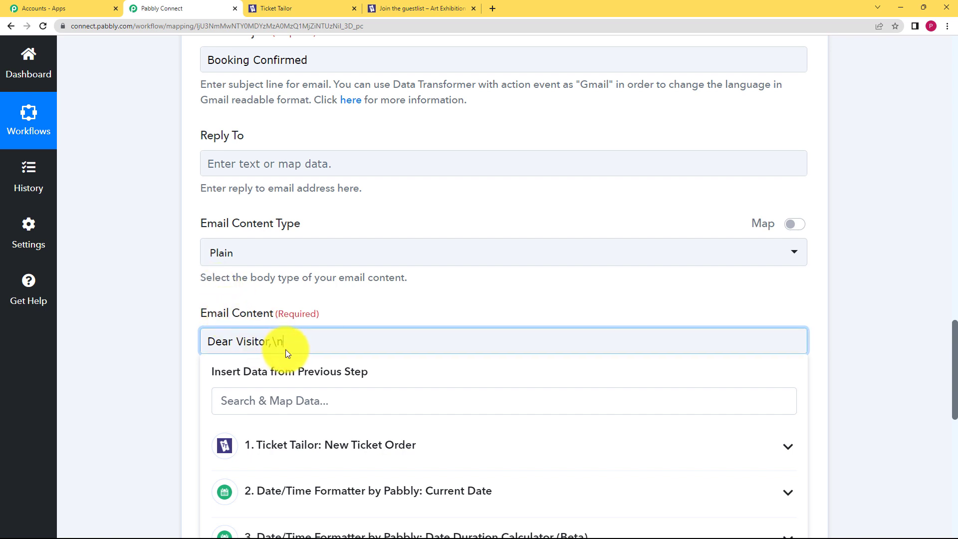
{"action": "type", "text": "Your Booking for"}
Step: Insert the Event Summary Name (Art Exhibition) and end the body with 'has been recieved succesfully.'
{"action": "scroll", "coordinate": [188, 370], "scroll_direction": "down", "scroll_amount": 3}
{"action": "left_click", "coordinate": [314, 295]}
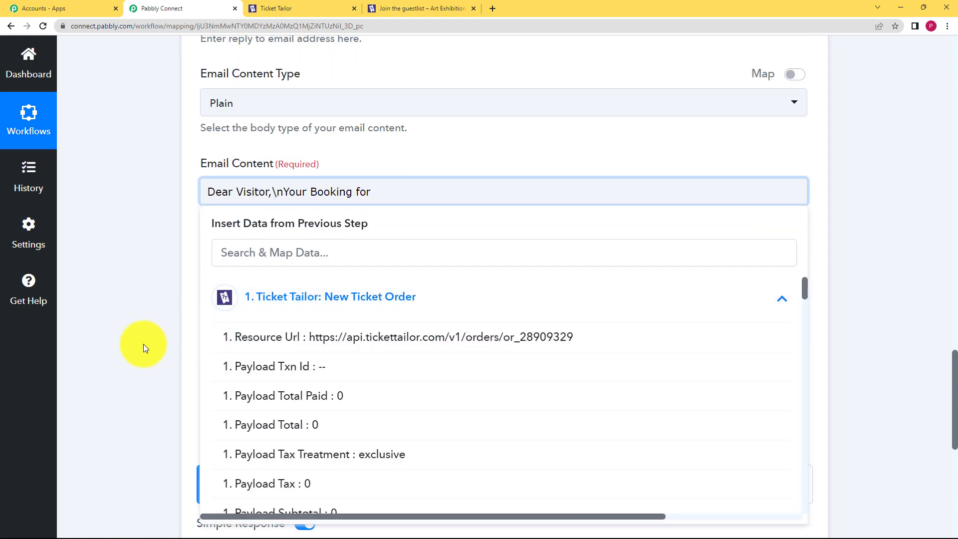
{"action": "scroll", "coordinate": [141, 347], "scroll_direction": "down", "scroll_amount": 3}
{"action": "scroll", "coordinate": [420, 269], "scroll_direction": "down", "scroll_amount": 15}
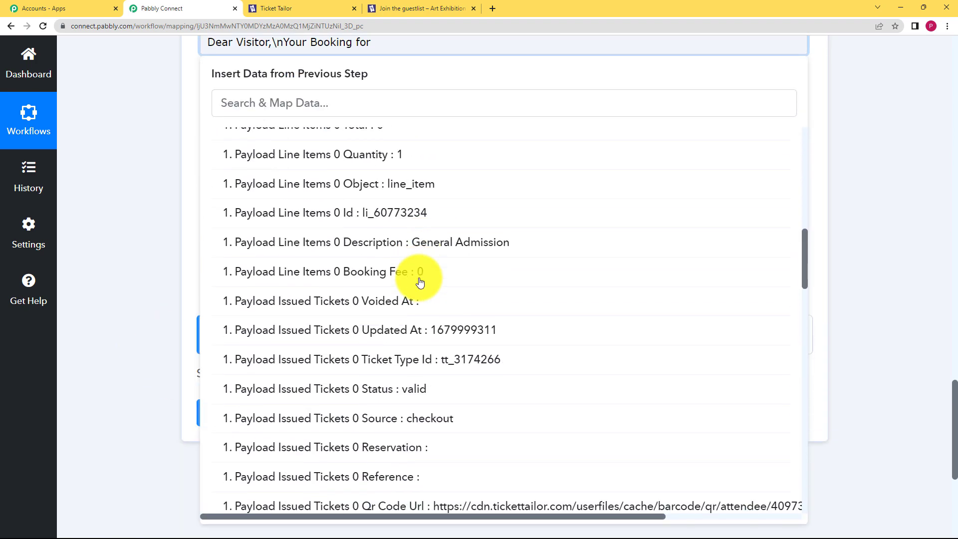
{"action": "scroll", "coordinate": [419, 280], "scroll_direction": "down", "scroll_amount": 10}
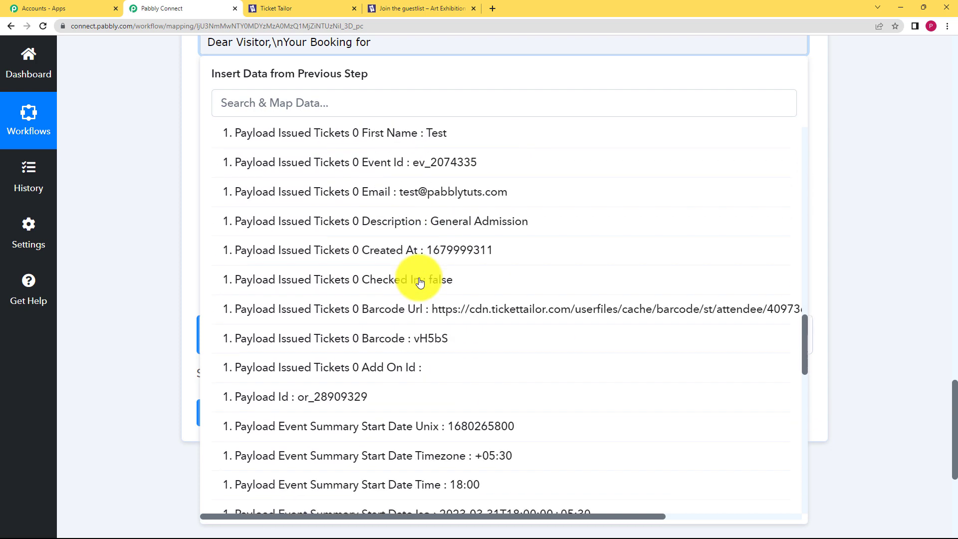
{"action": "scroll", "coordinate": [380, 200], "scroll_direction": "up", "scroll_amount": 20}
{"action": "left_click", "coordinate": [356, 102]}
{"action": "type", "text": "art"}
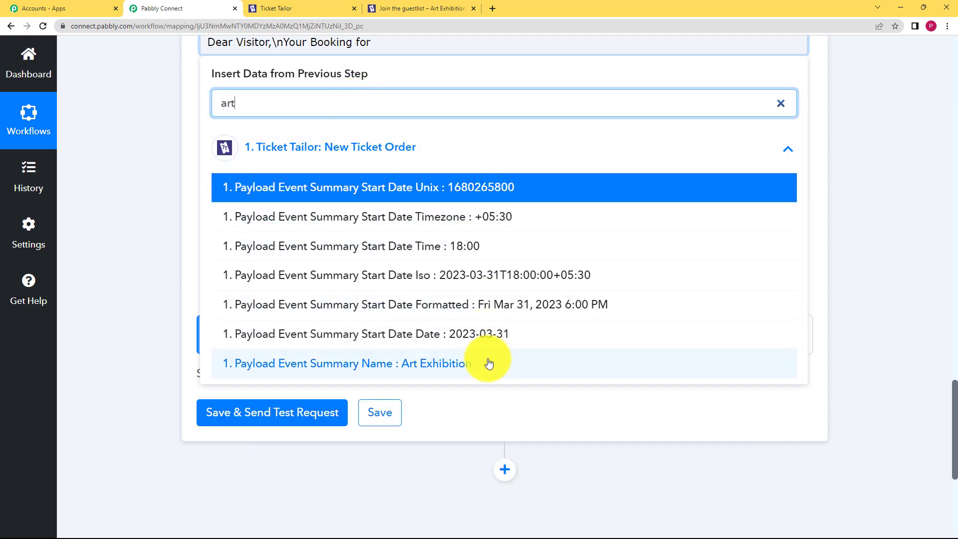
{"action": "left_click", "coordinate": [488, 364]}
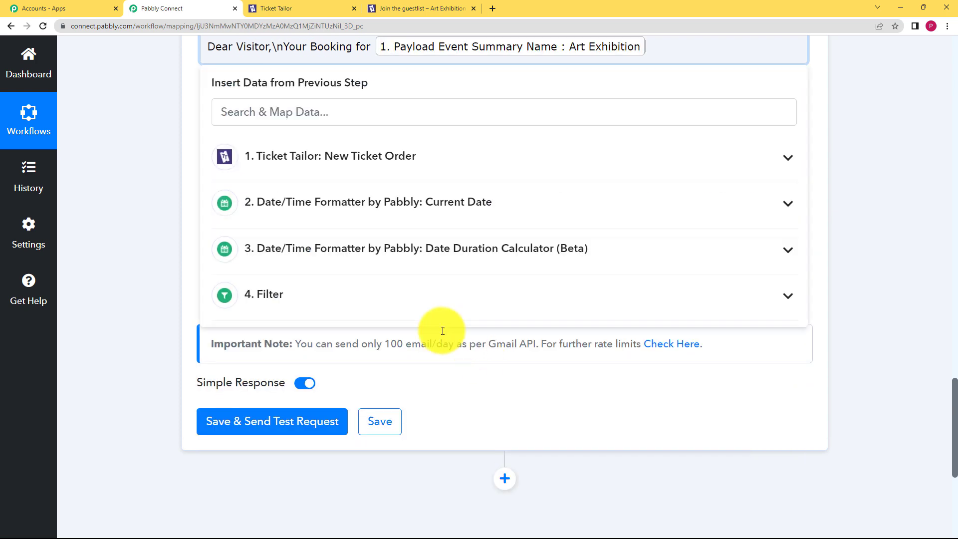
{"action": "scroll", "coordinate": [456, 100], "scroll_direction": "up", "scroll_amount": 3}
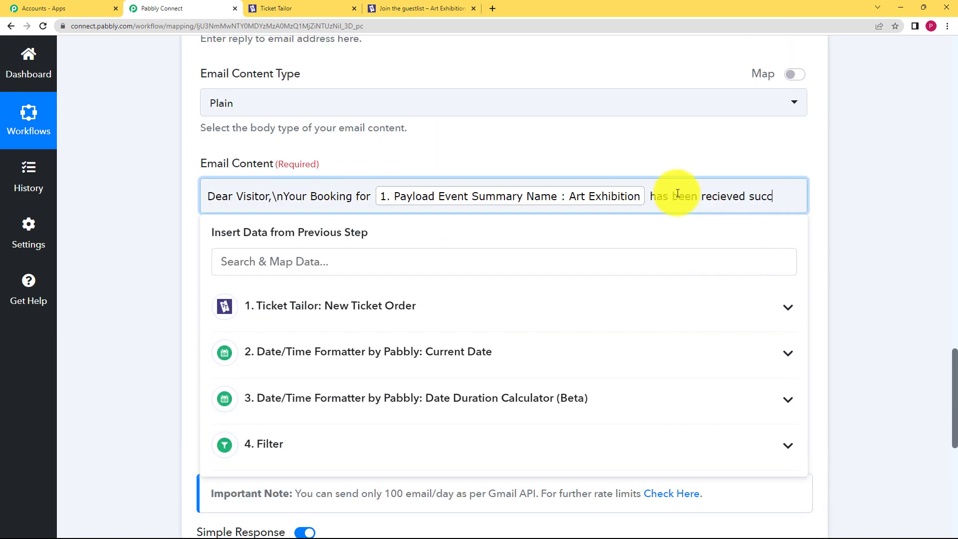
{"action": "type", "text": "has been recieved succesfully. Please arrive on time.\\nRegards"}
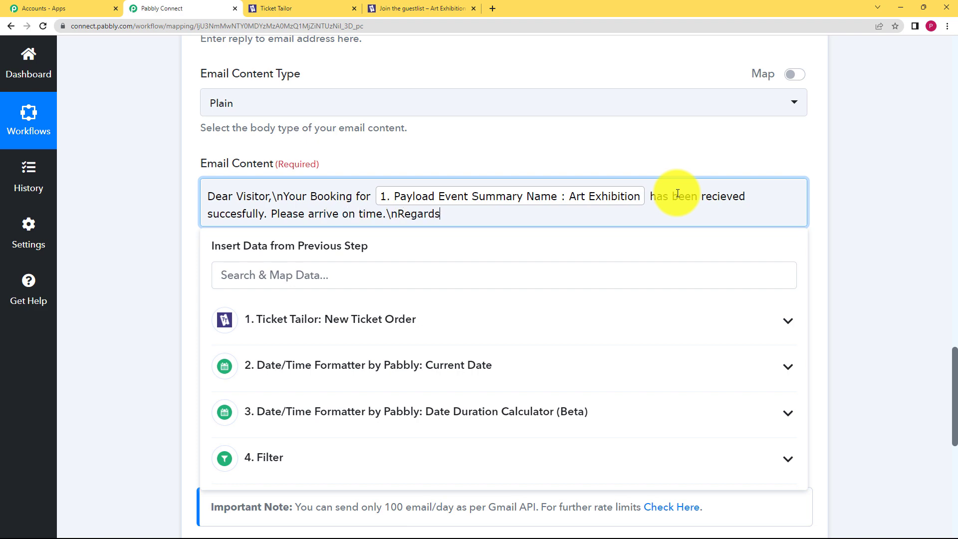
Step: Send a test email, check its sent status in the response, and save the Gmail step
{"action": "left_click", "coordinate": [83, 222]}
{"action": "scroll", "coordinate": [239, 235], "scroll_direction": "down", "scroll_amount": 3}
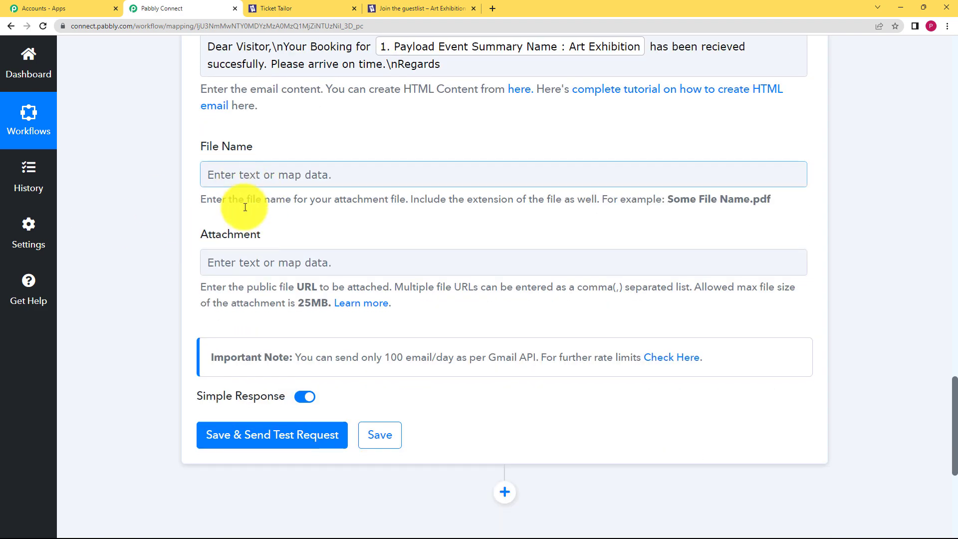
{"action": "left_click", "coordinate": [274, 445]}
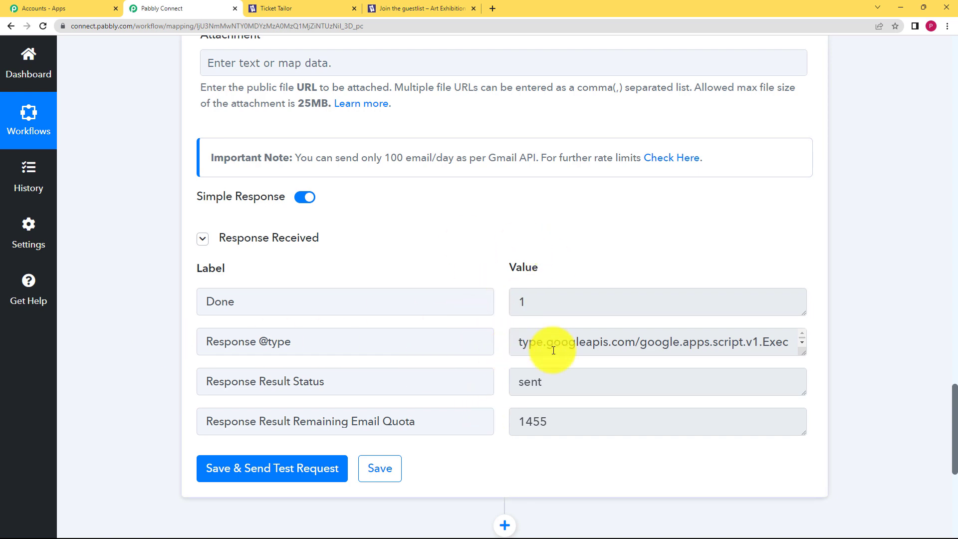
{"action": "left_click", "coordinate": [524, 394]}
{"action": "left_click", "coordinate": [519, 307]}
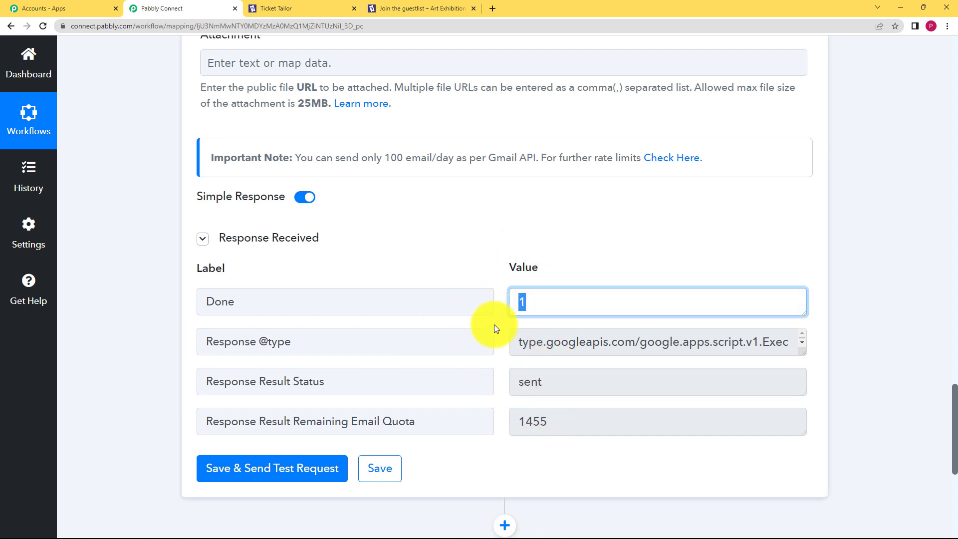
{"action": "left_click", "coordinate": [393, 470]}
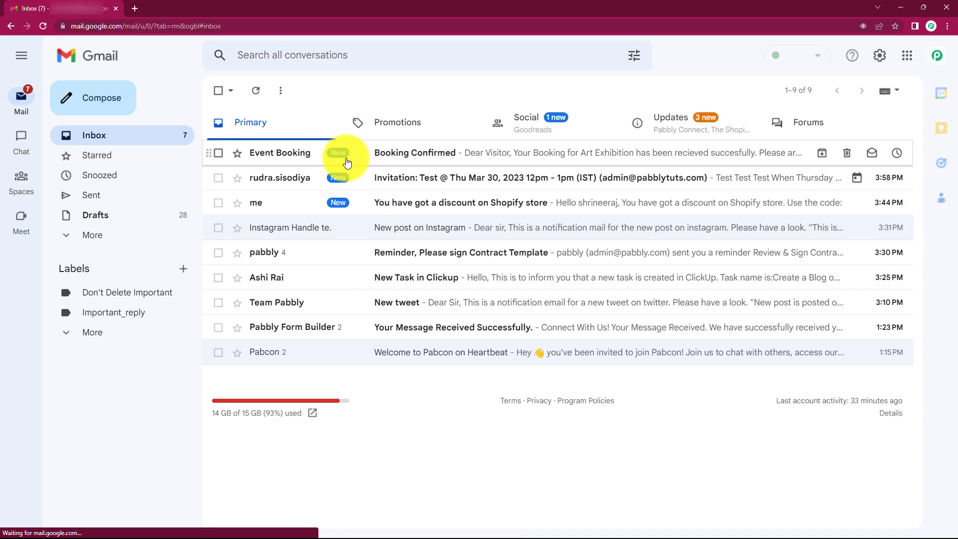
Step: Open the 'Booking Confirmed' email from Event Booking in the Gmail inbox
{"action": "left_click", "coordinate": [403, 159]}
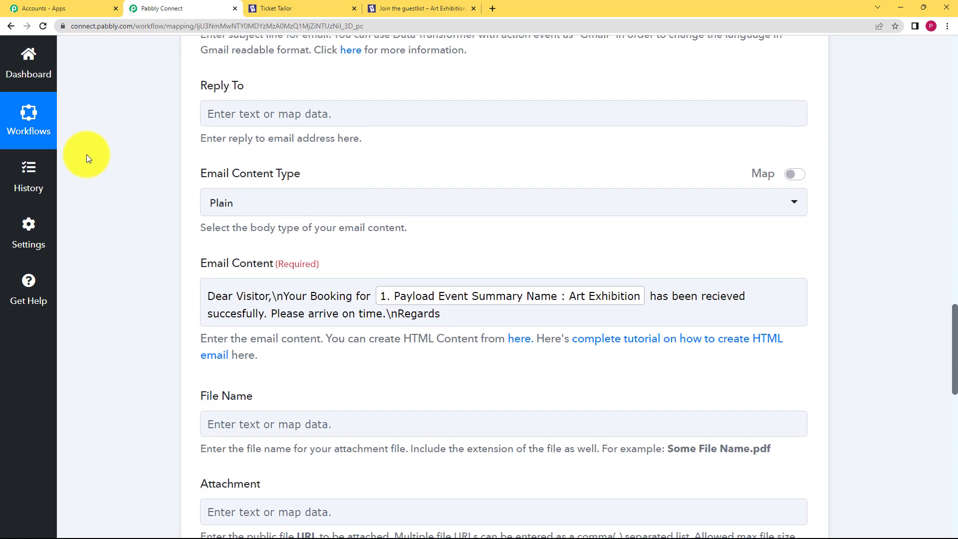
{"action": "scroll", "coordinate": [87, 153], "scroll_direction": "up", "scroll_amount": 15}
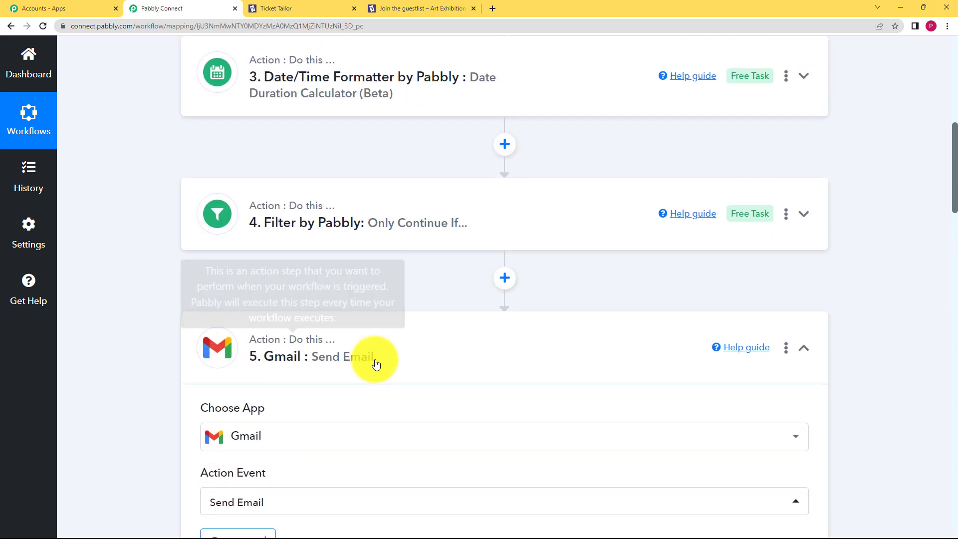
Step: Collapse the Gmail Send Email step and scroll through the workflow from the Ticket Tailor trigger
{"action": "left_click", "coordinate": [377, 365]}
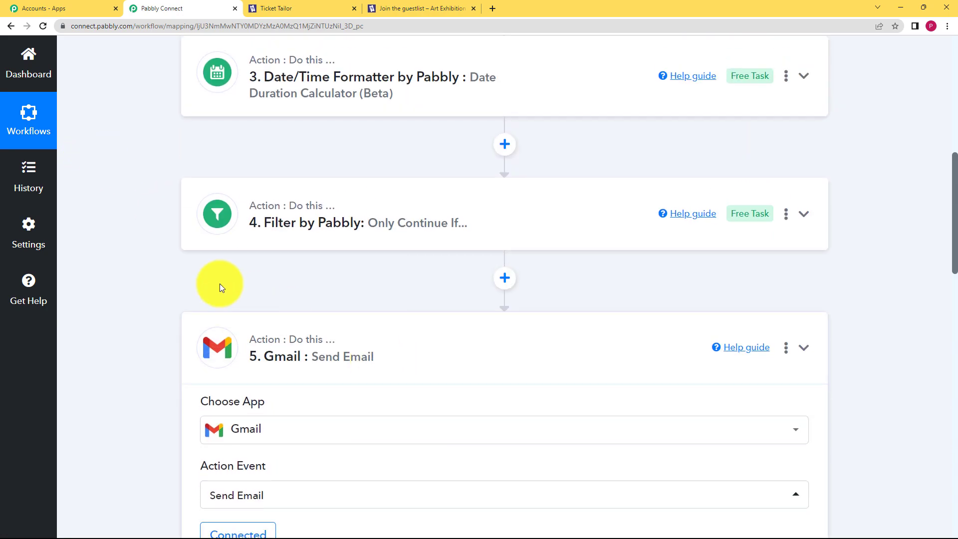
{"action": "scroll", "coordinate": [174, 279], "scroll_direction": "up", "scroll_amount": 6}
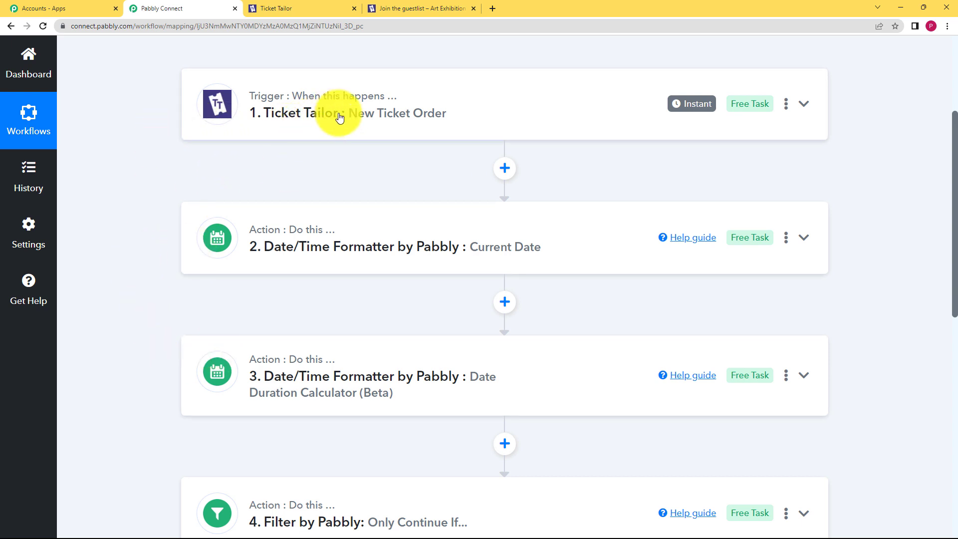
{"action": "mouse_move", "coordinate": [375, 103]}
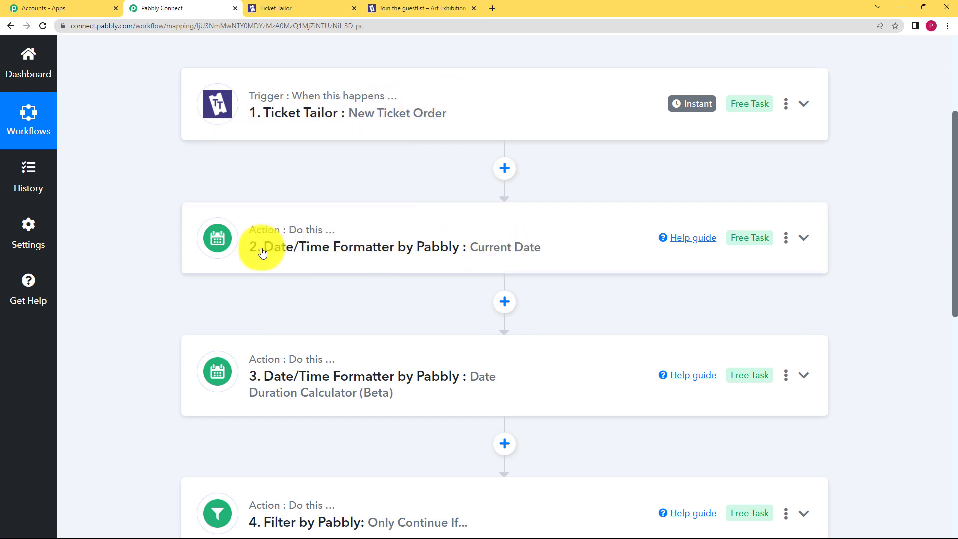
{"action": "scroll", "coordinate": [171, 291], "scroll_direction": "down", "scroll_amount": 2}
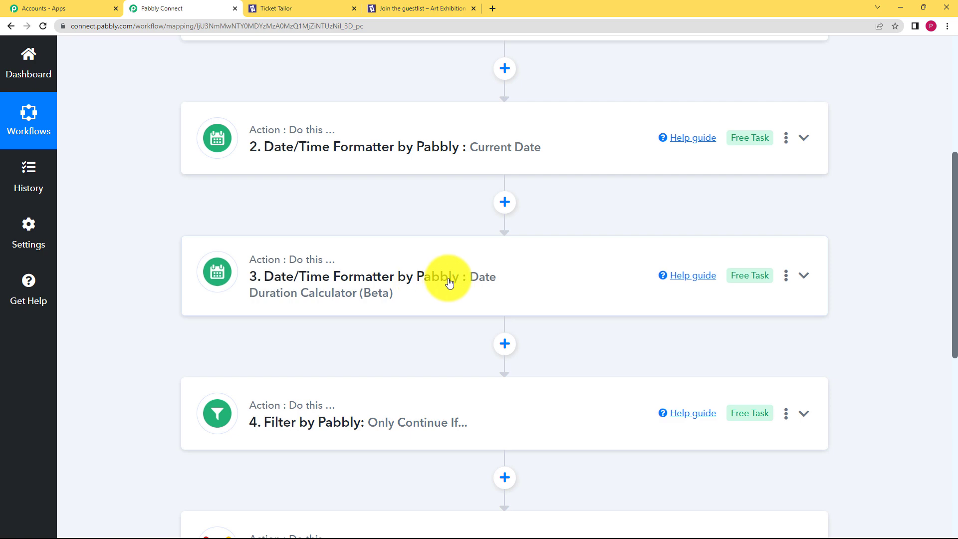
{"action": "scroll", "coordinate": [200, 304], "scroll_direction": "down", "scroll_amount": 2}
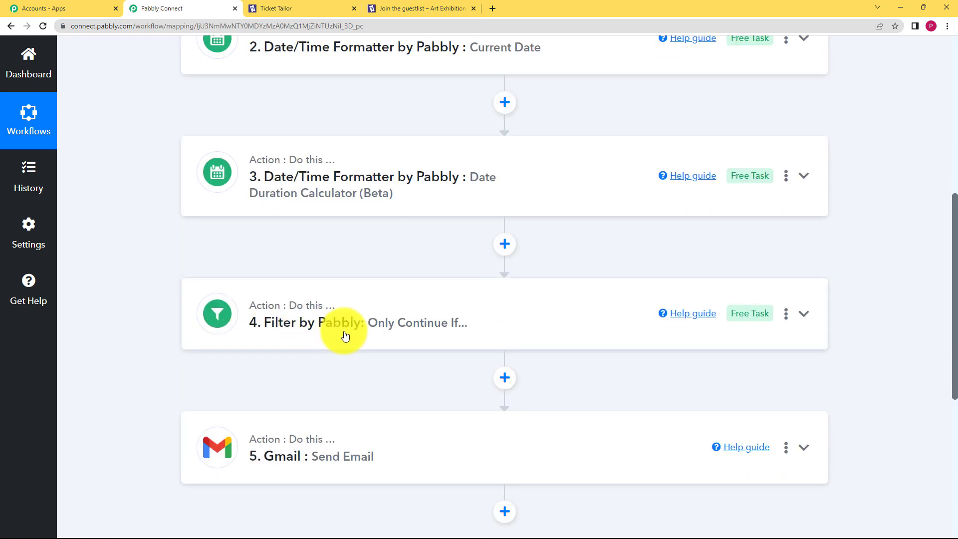
Step: Expand the Filter step to review its day-range conditions, then collapse it again
{"action": "left_click", "coordinate": [327, 335]}
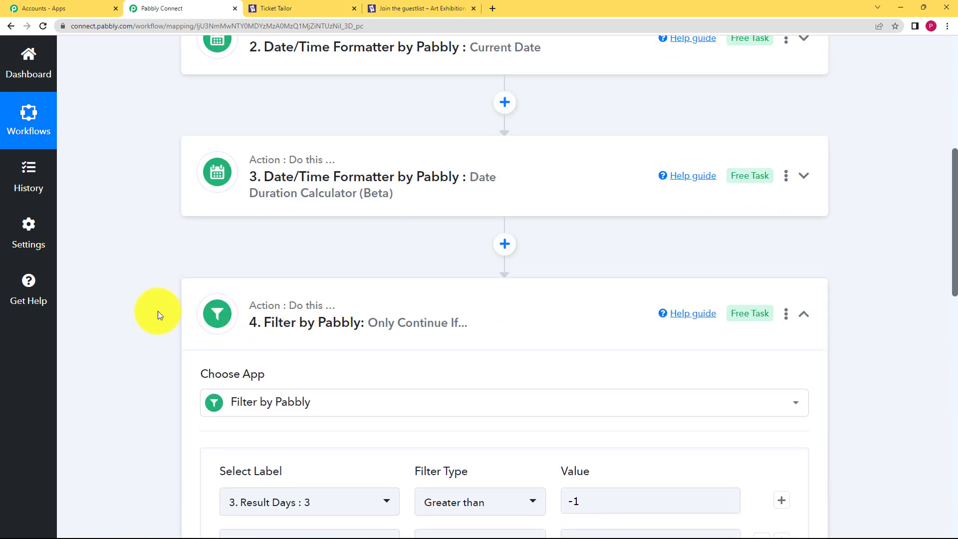
{"action": "scroll", "coordinate": [158, 311], "scroll_direction": "down", "scroll_amount": 2}
{"action": "scroll", "coordinate": [122, 271], "scroll_direction": "down", "scroll_amount": 3}
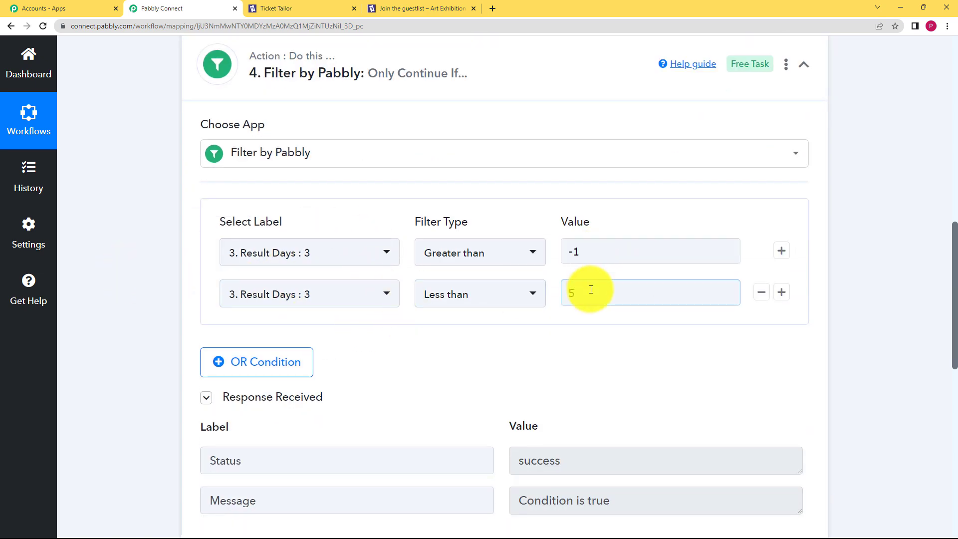
{"action": "scroll", "coordinate": [203, 235], "scroll_direction": "up", "scroll_amount": 4}
{"action": "left_click", "coordinate": [344, 272]}
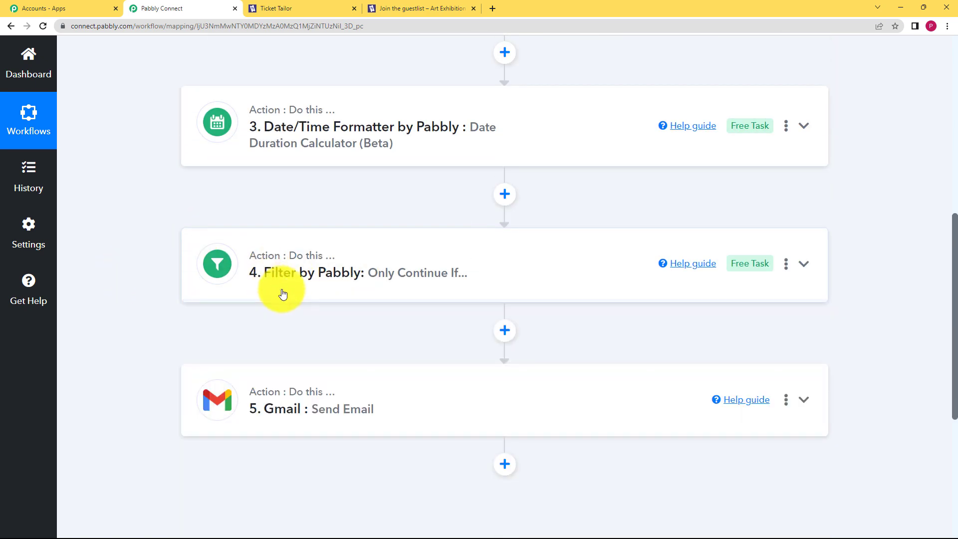
{"action": "scroll", "coordinate": [187, 286], "scroll_direction": "down", "scroll_amount": 2}
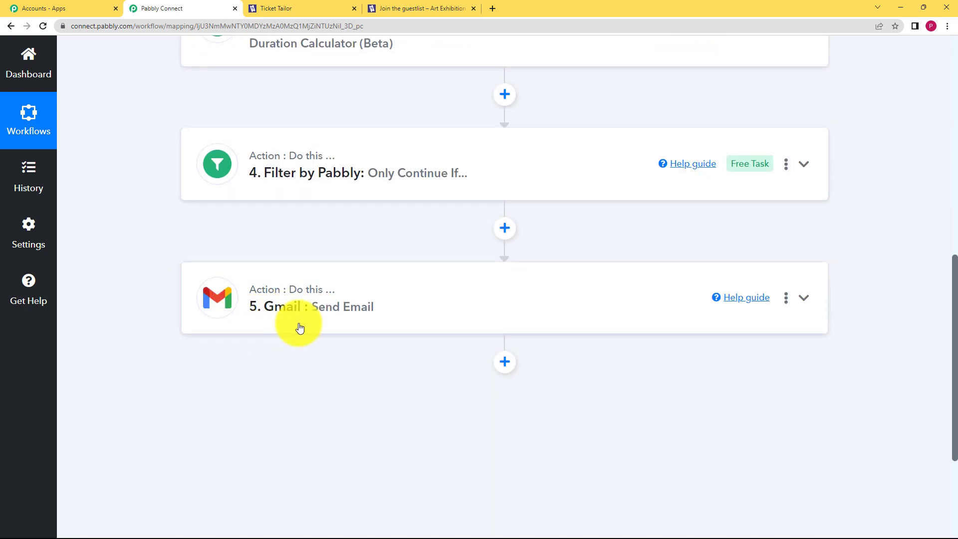